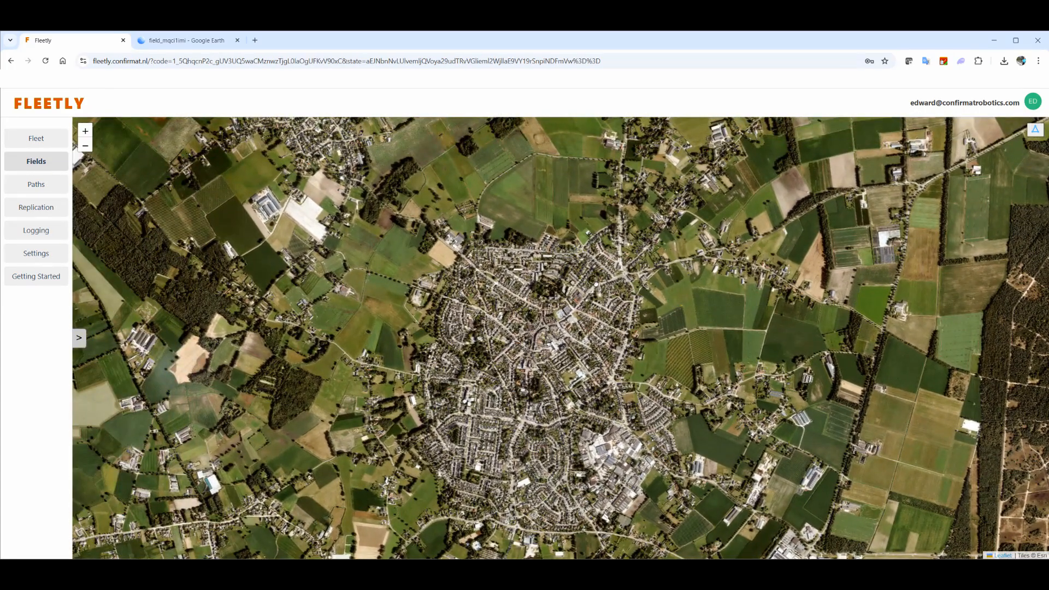
Draw a five-corner field boundary around the green field between the tan field and the lighter grass beside the farm buildings, north of the road.
{"action": "left_click_drag", "start_coordinate": [596, 284], "coordinate": [646, 440]}
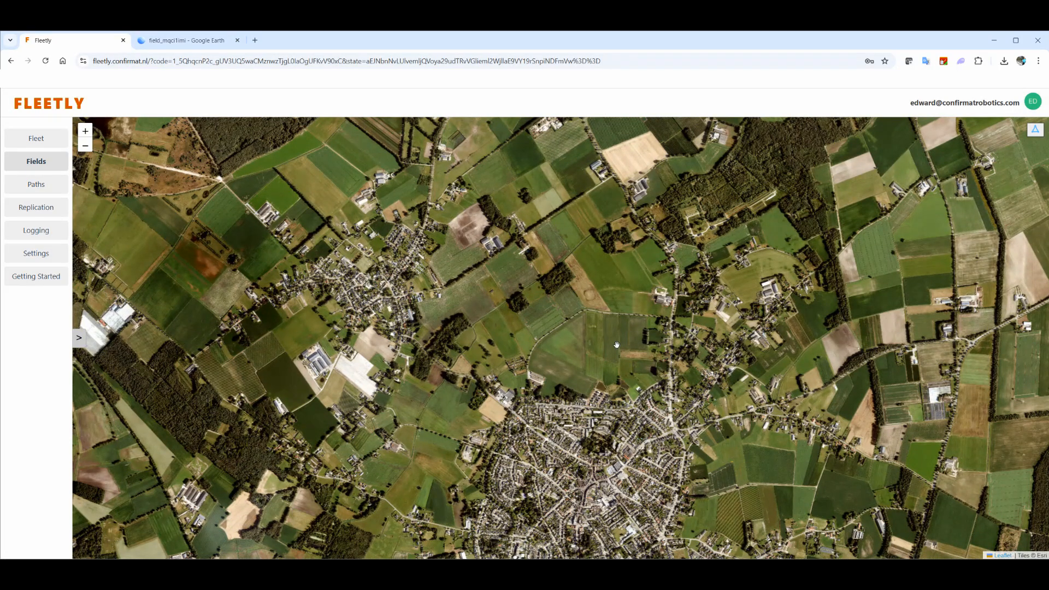
{"action": "scroll", "coordinate": [526, 323], "scroll_direction": "up", "scroll_amount": 1}
{"action": "left_click_drag", "start_coordinate": [629, 328], "coordinate": [507, 364]}
{"action": "scroll", "coordinate": [594, 352], "scroll_direction": "up", "scroll_amount": 3}
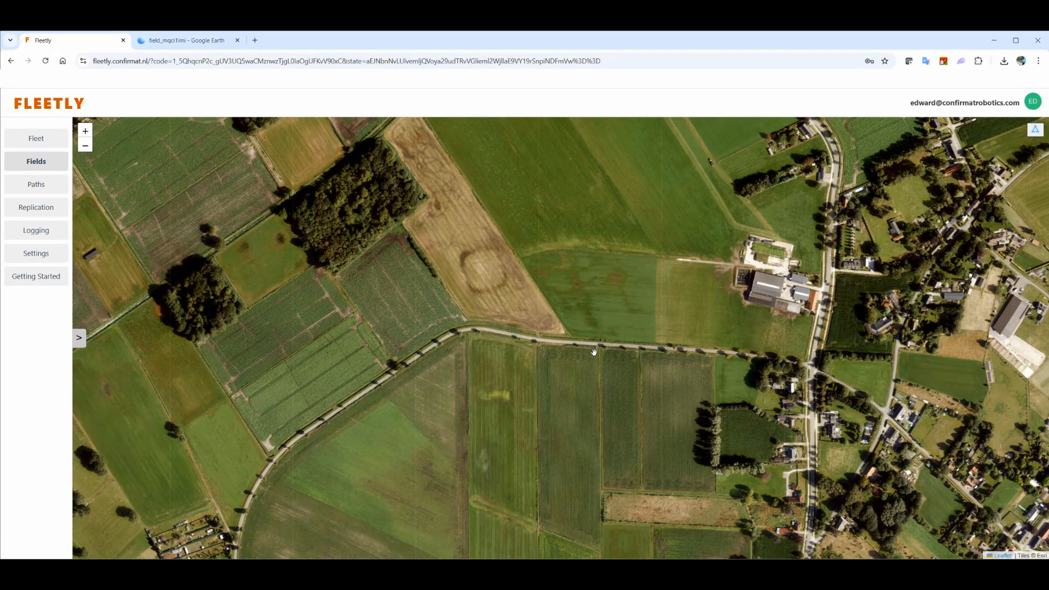
{"action": "left_click_drag", "start_coordinate": [594, 353], "coordinate": [595, 415]}
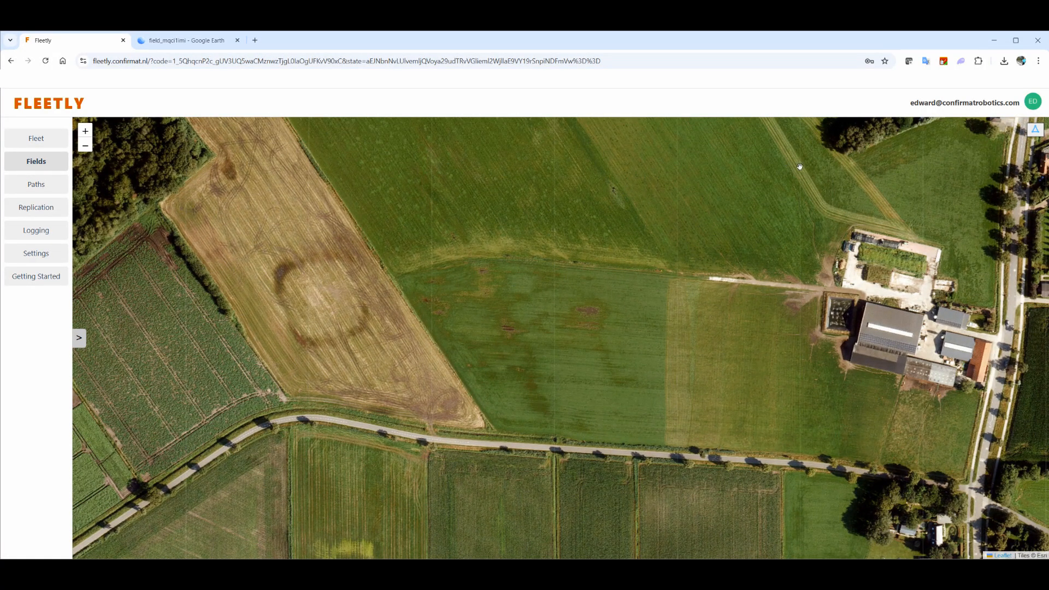
{"action": "left_click", "coordinate": [1035, 131]}
{"action": "left_click", "coordinate": [395, 277]}
{"action": "left_click", "coordinate": [465, 255]}
{"action": "left_click", "coordinate": [668, 278]}
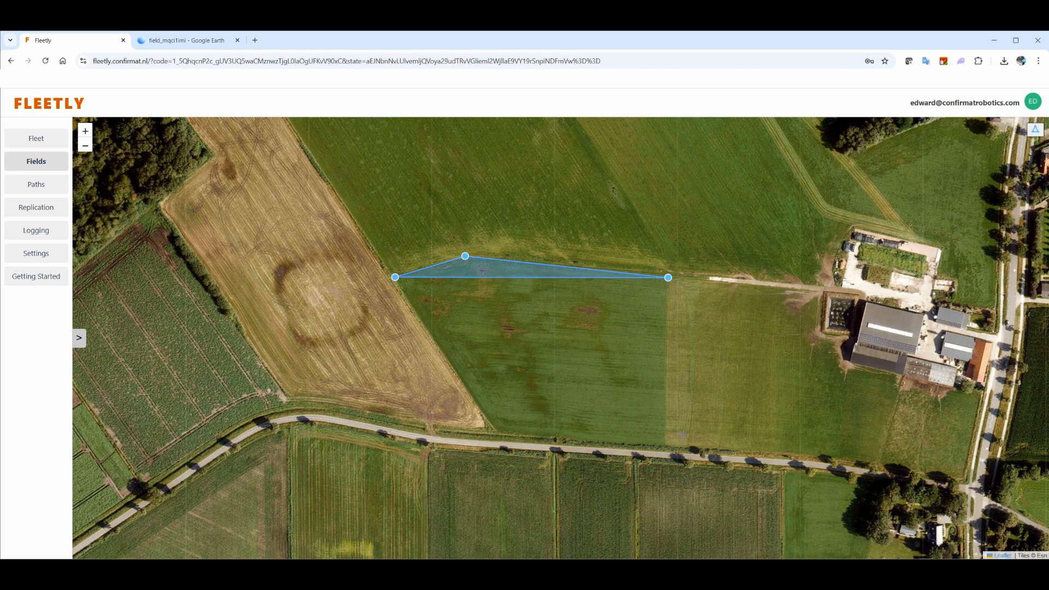
{"action": "left_click", "coordinate": [664, 444]}
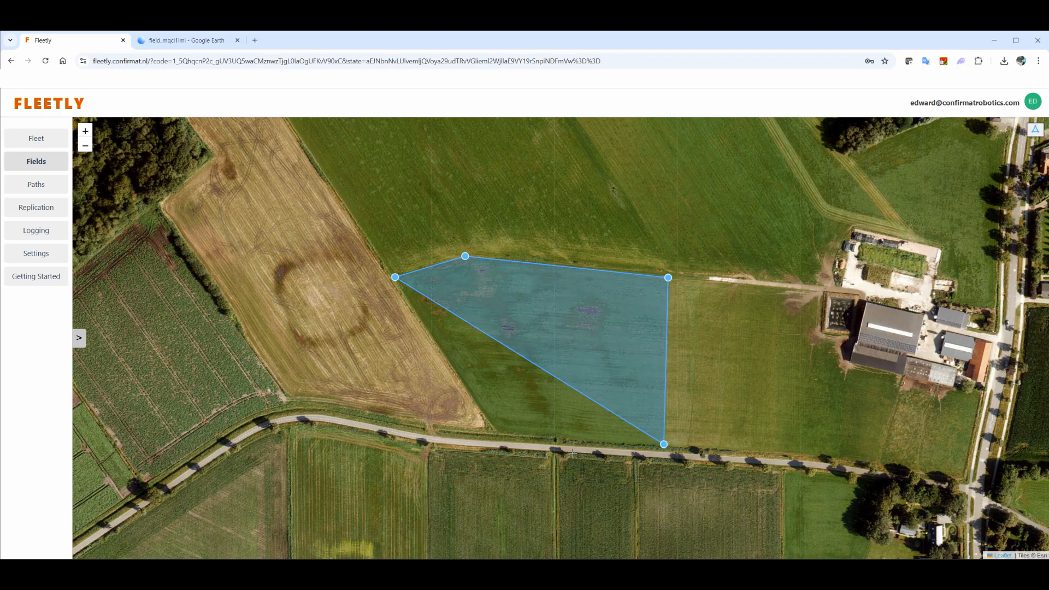
{"action": "double_click", "coordinate": [499, 435]}
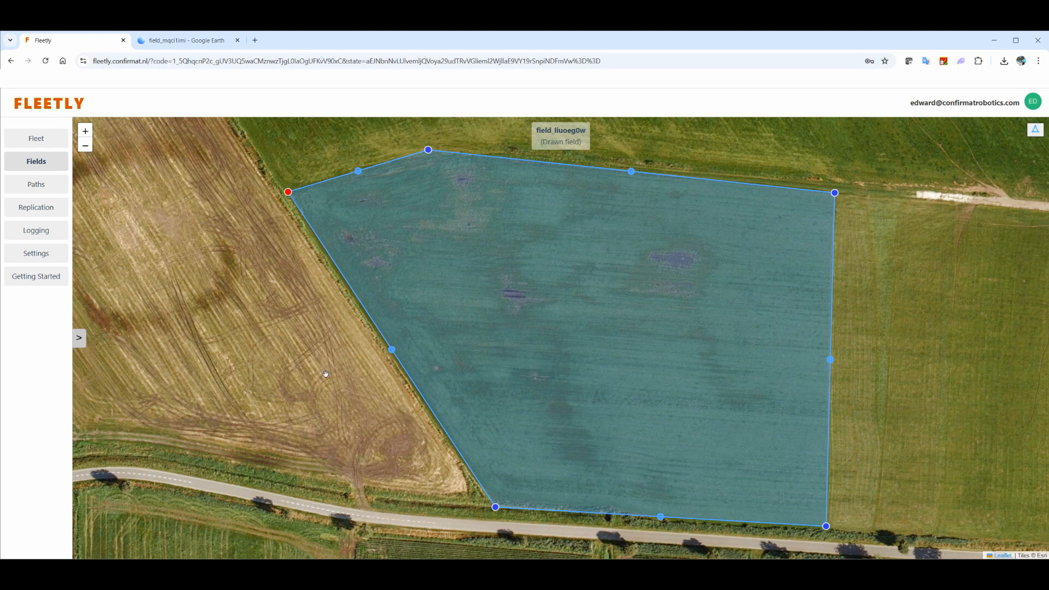
Expand the drawn field's saved entry and set its description to "My first field".
{"action": "left_click", "coordinate": [80, 340]}
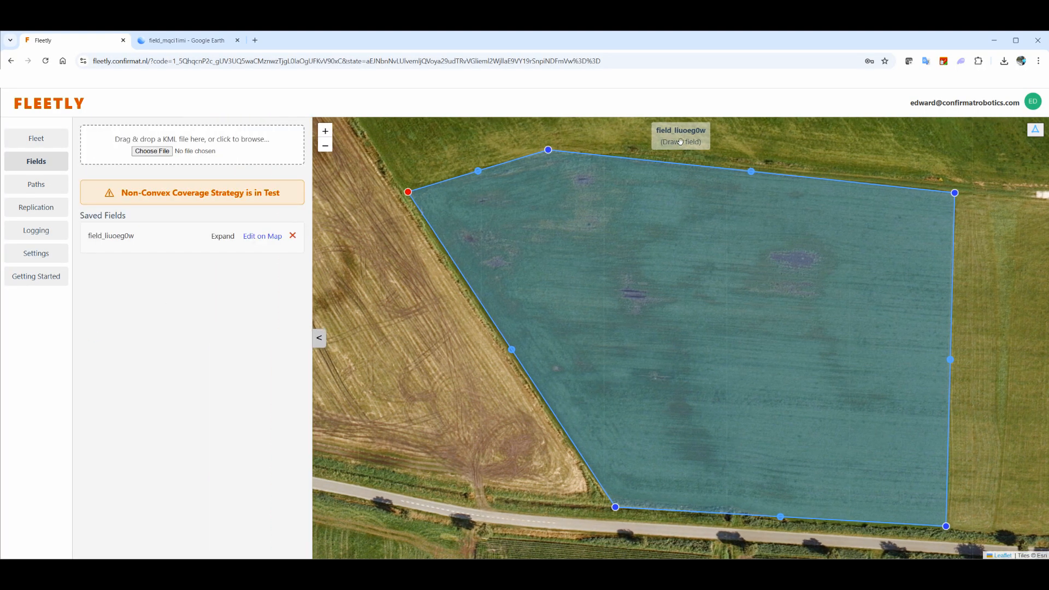
{"action": "left_click", "coordinate": [222, 235]}
{"action": "left_click", "coordinate": [172, 267]}
{"action": "left_click_drag", "start_coordinate": [172, 268], "coordinate": [89, 262]}
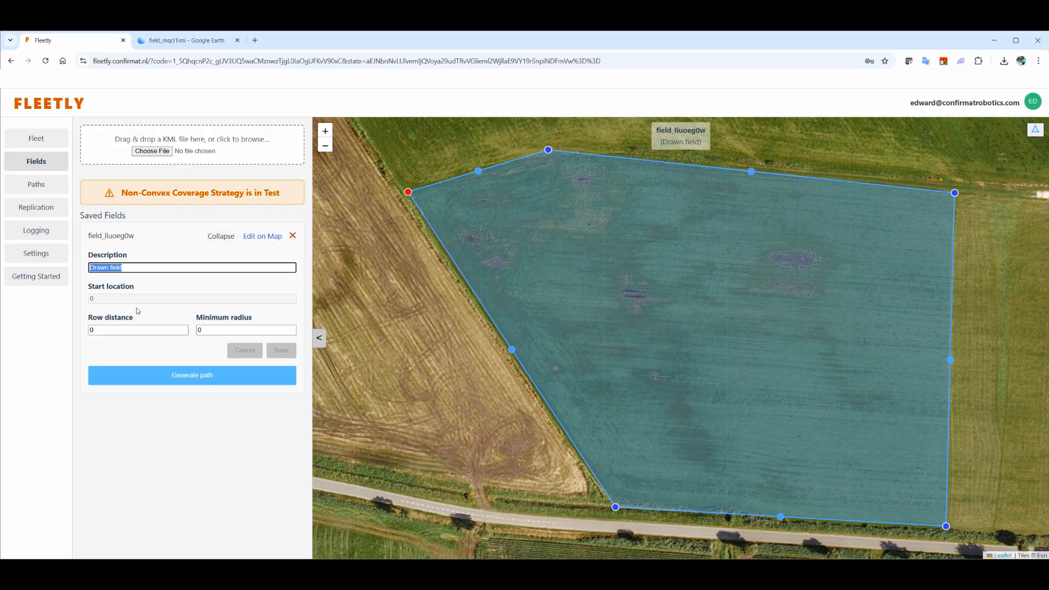
{"action": "type", "text": "My first"}
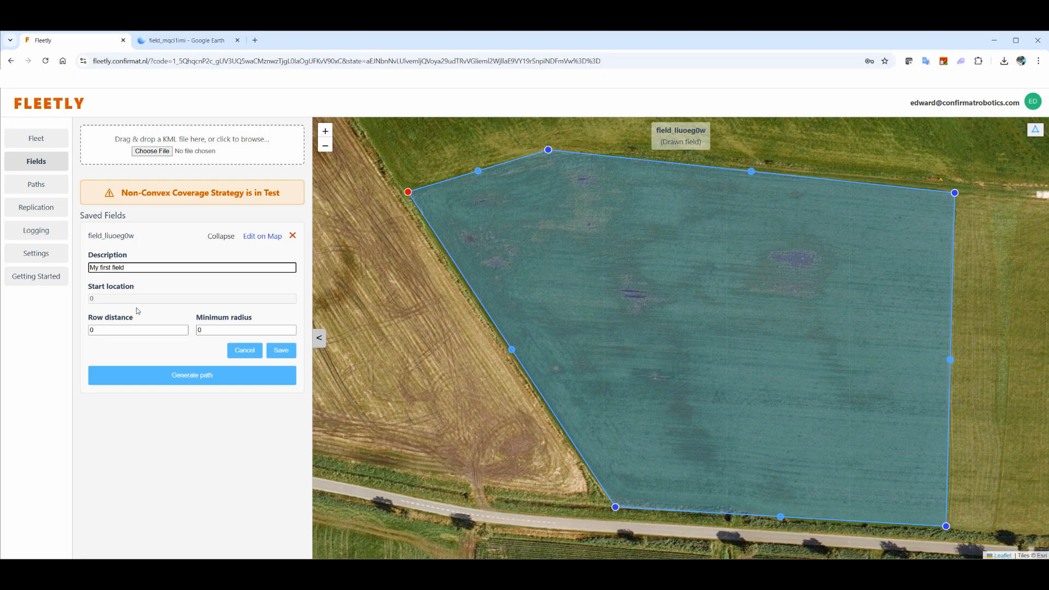
Save the field with row distance 6 and minimum radius 2, and generate its path and show it on the map.
{"action": "left_click_drag", "start_coordinate": [129, 329], "coordinate": [89, 327]}
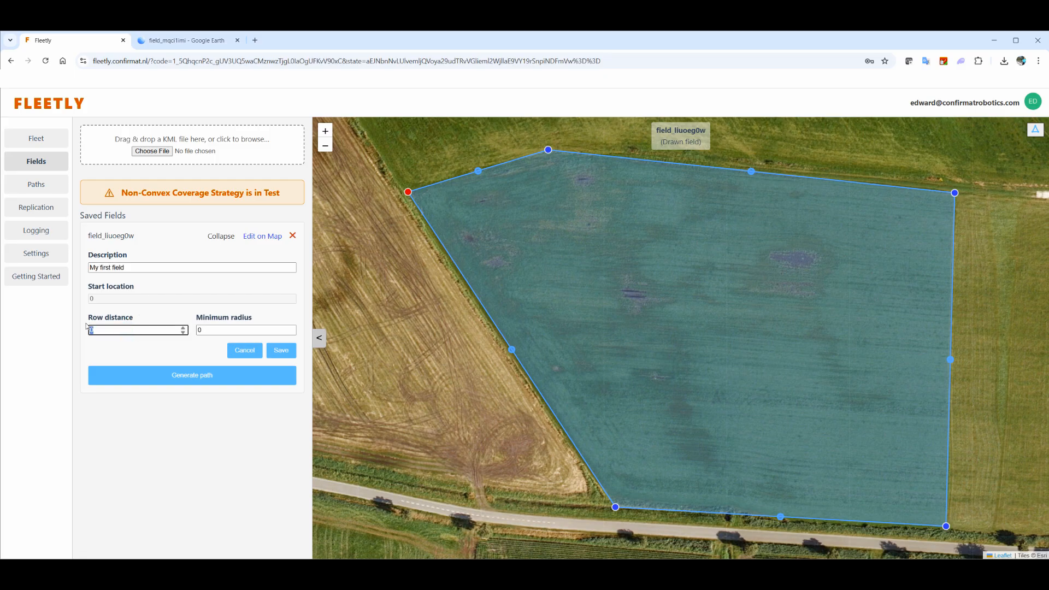
{"action": "left_click_drag", "start_coordinate": [203, 330], "coordinate": [195, 333]}
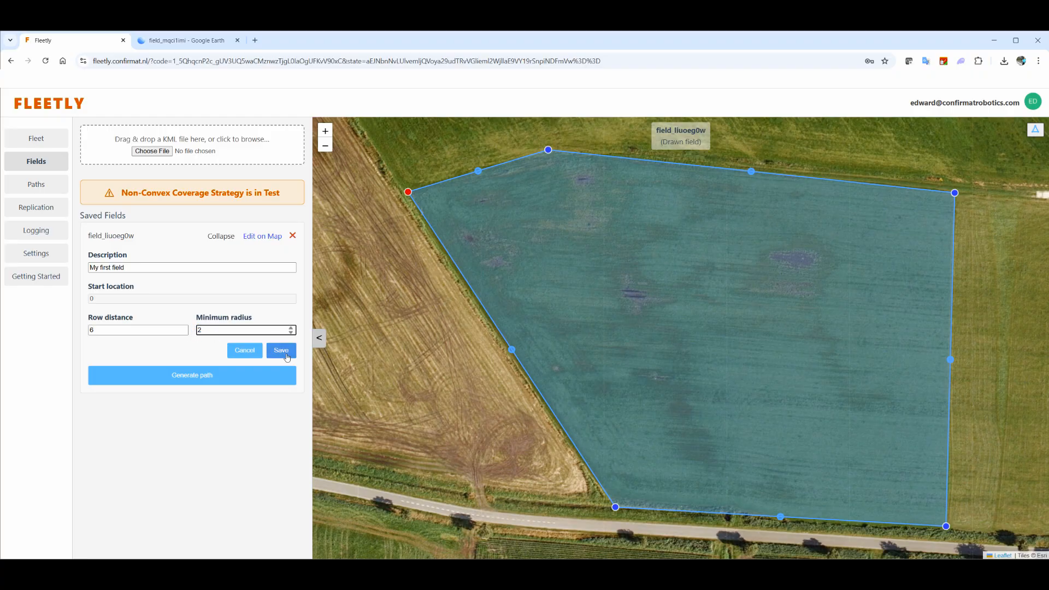
{"action": "left_click", "coordinate": [287, 352]}
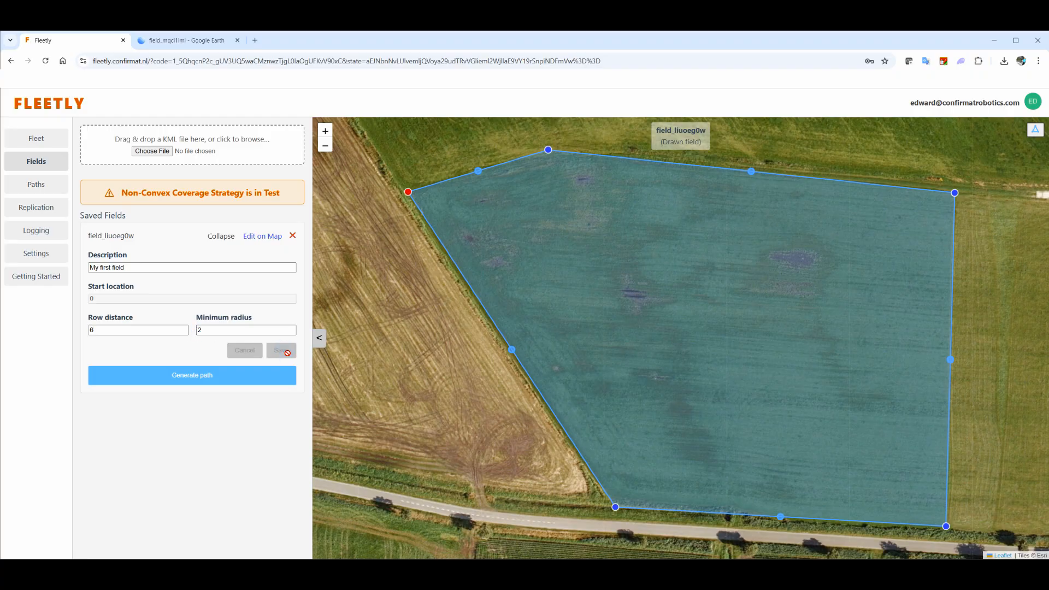
{"action": "left_click", "coordinate": [268, 385]}
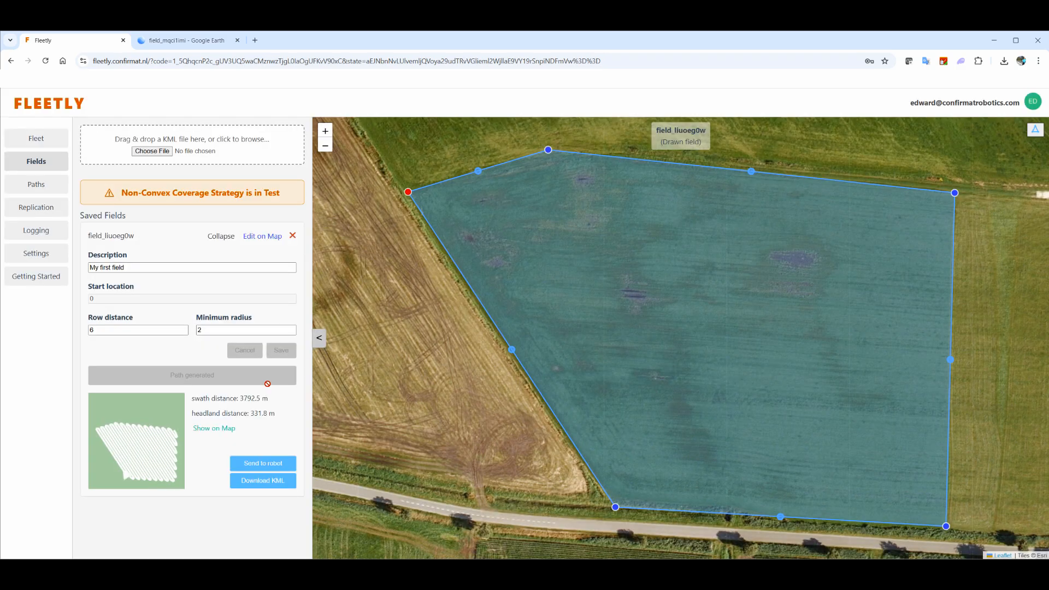
{"action": "left_click", "coordinate": [227, 430]}
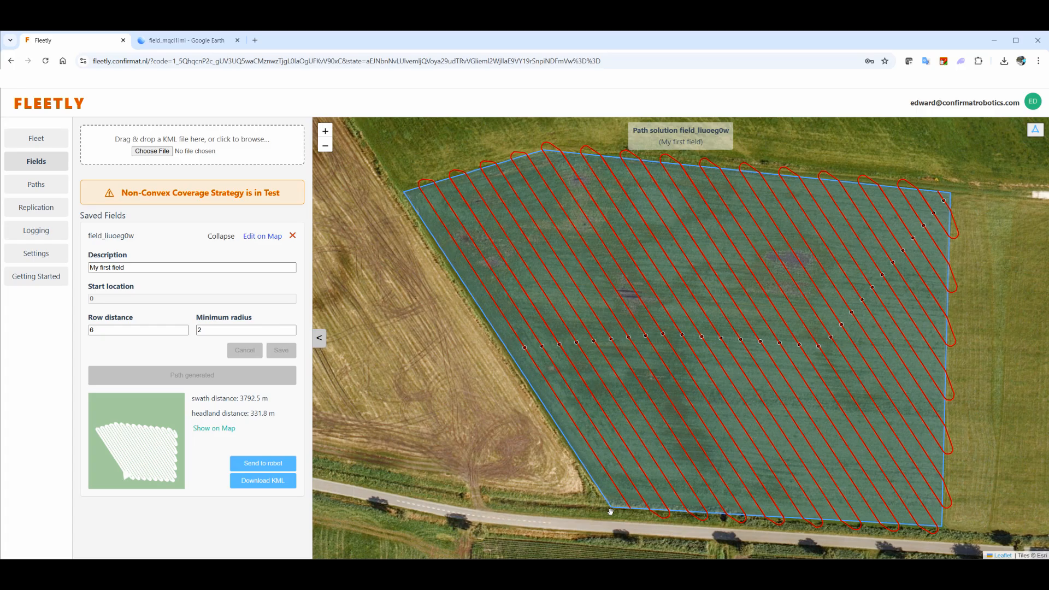
Save the field's northernmost corner as the start point, and regenerate the path and show it on the map.
{"action": "left_click", "coordinate": [263, 236]}
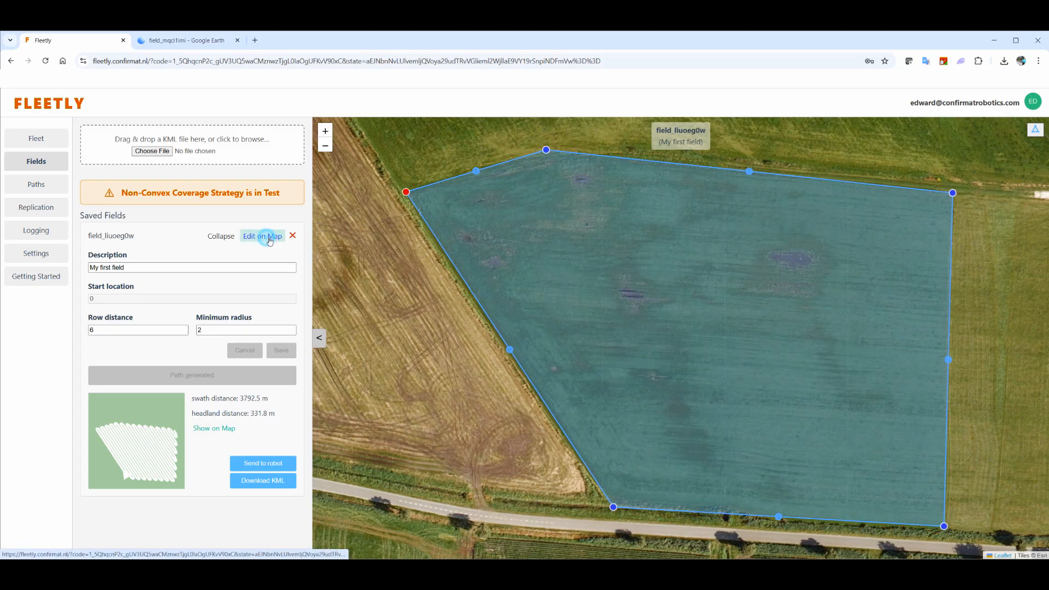
{"action": "left_click", "coordinate": [549, 150]}
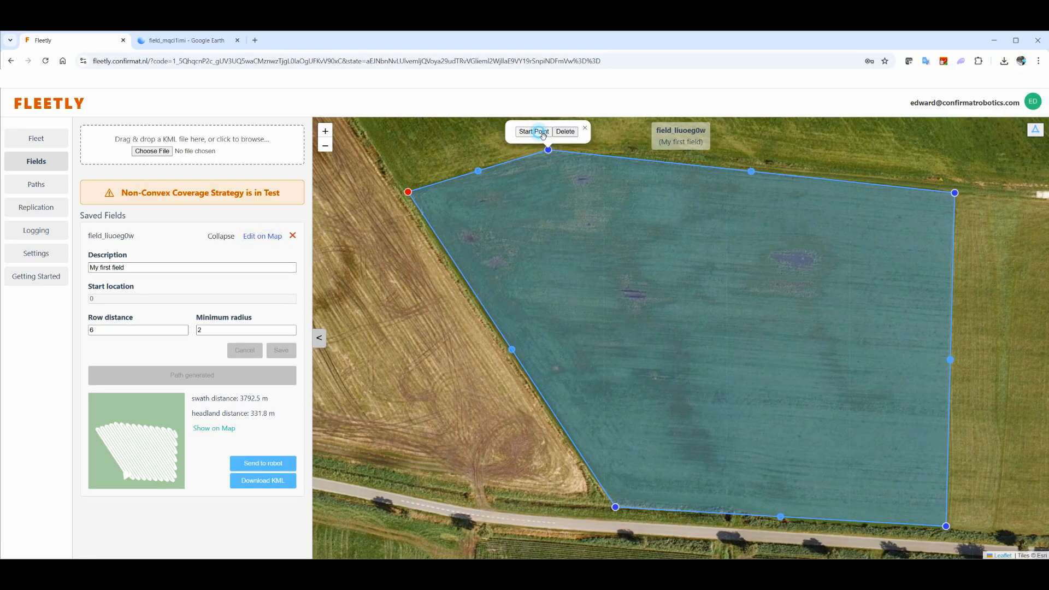
{"action": "left_click", "coordinate": [527, 131]}
{"action": "left_click", "coordinate": [1006, 129]}
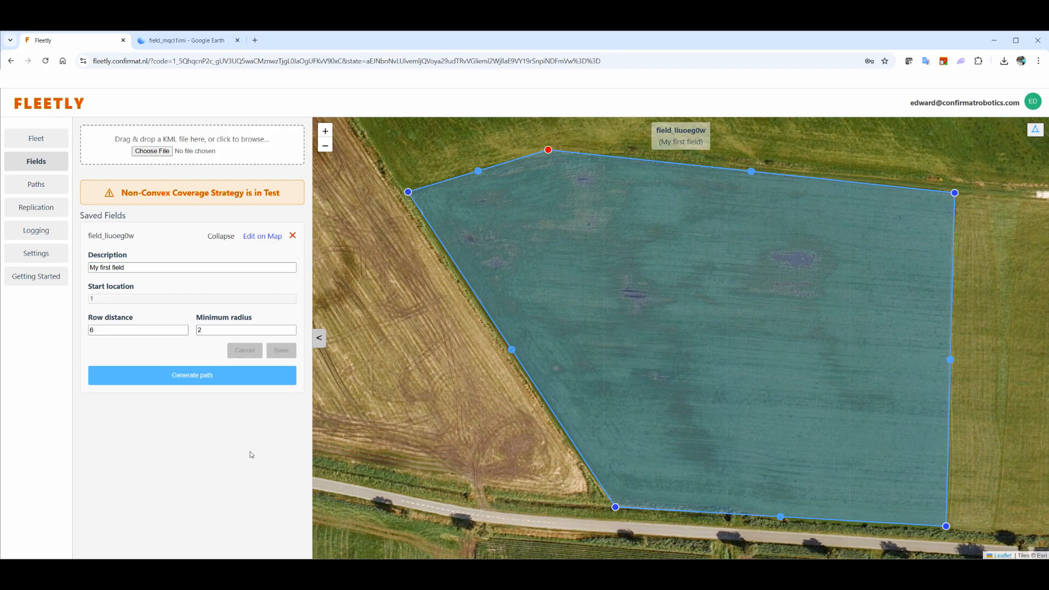
{"action": "left_click", "coordinate": [221, 380]}
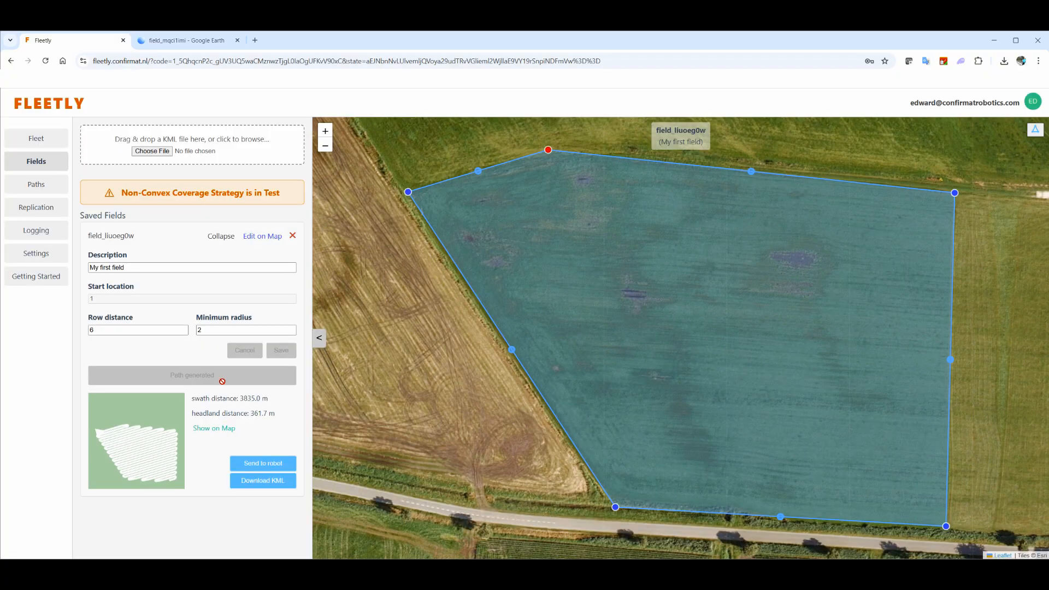
{"action": "left_click", "coordinate": [220, 431]}
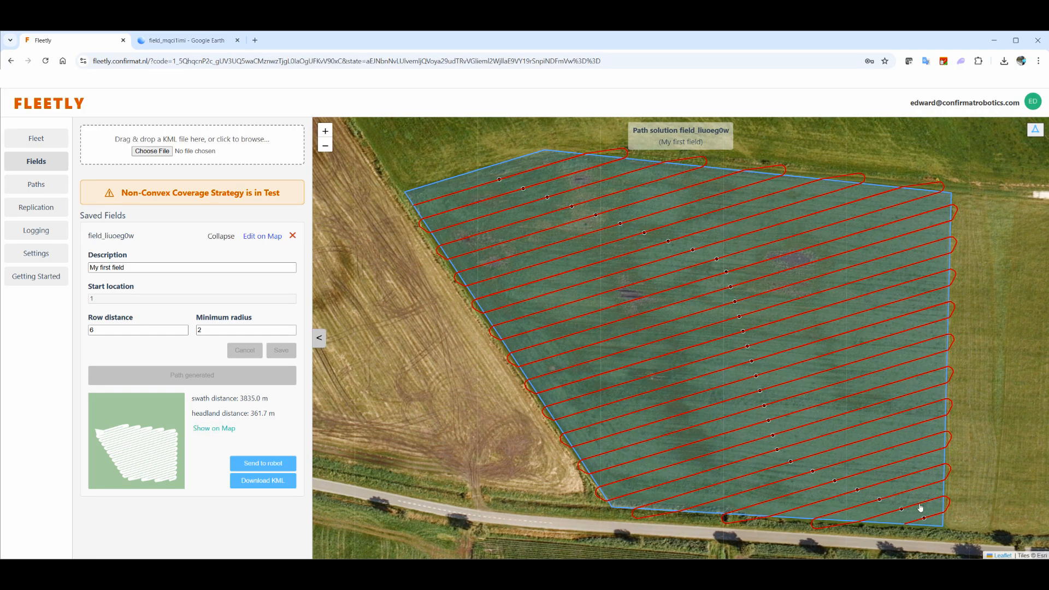
Save the field's southeast corner by the road as the start point, and regenerate the path and show it on the map.
{"action": "left_click", "coordinate": [266, 237]}
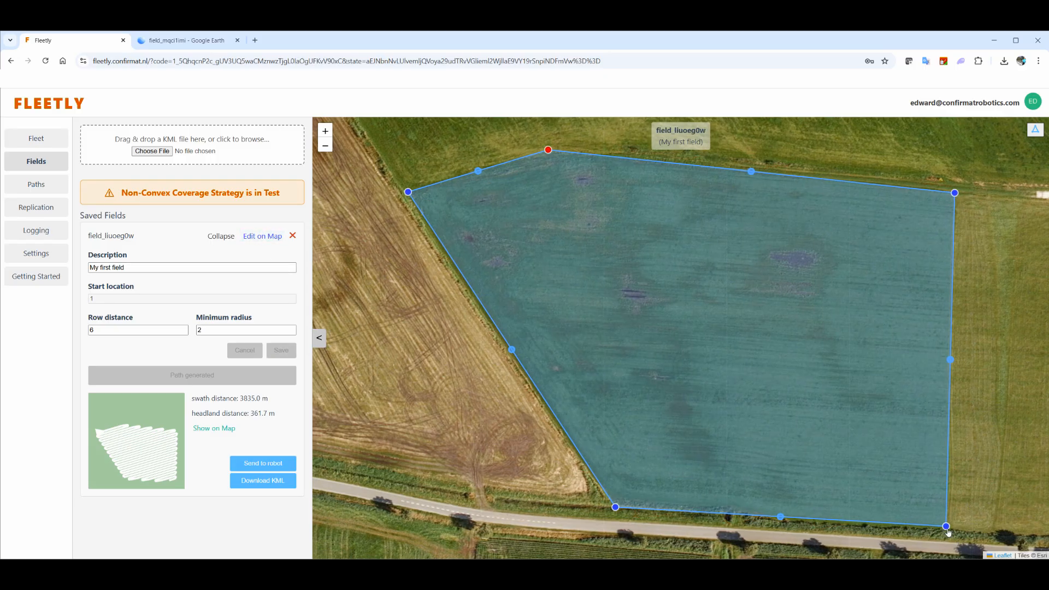
{"action": "left_click", "coordinate": [947, 527]}
{"action": "left_click", "coordinate": [938, 507]}
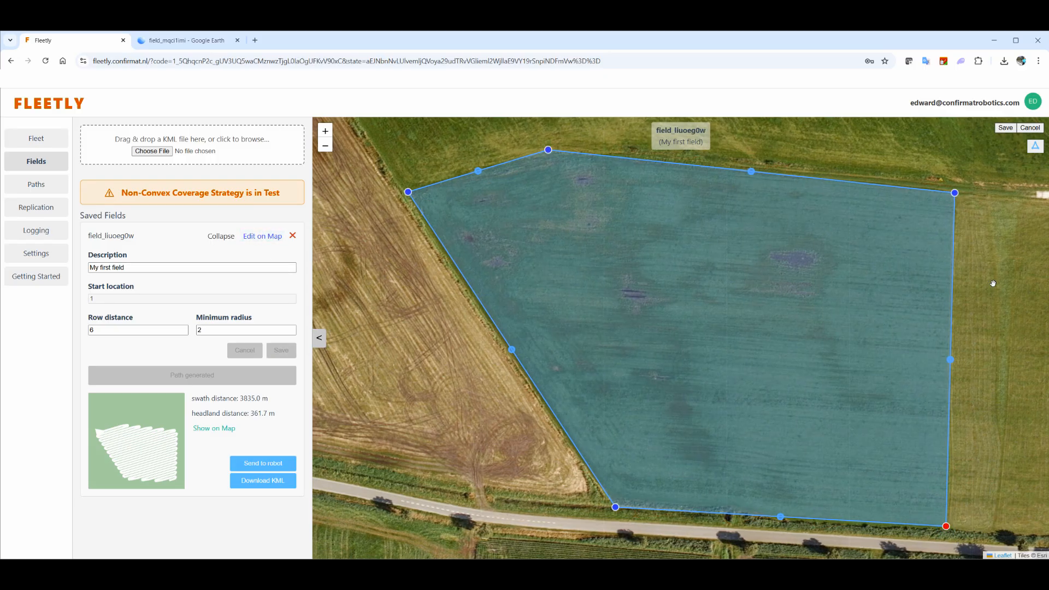
{"action": "left_click", "coordinate": [1006, 129]}
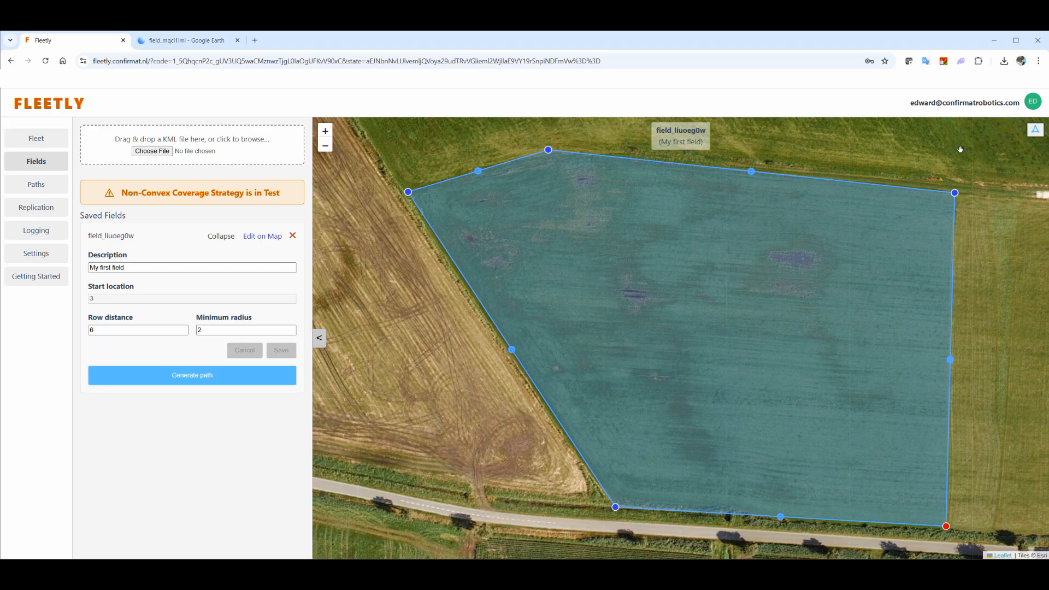
{"action": "left_click", "coordinate": [235, 374]}
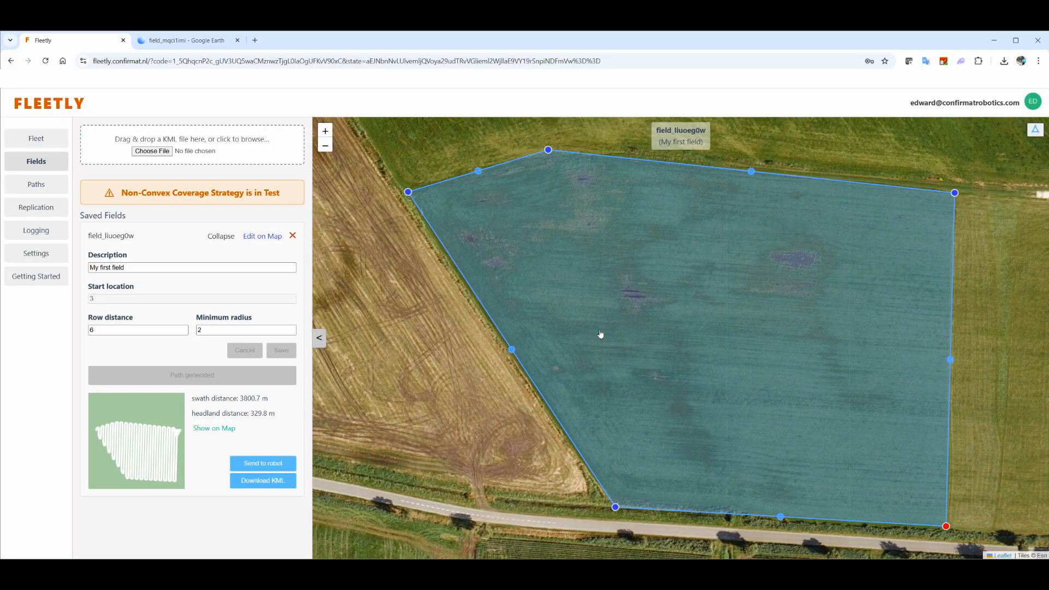
{"action": "left_click", "coordinate": [213, 429]}
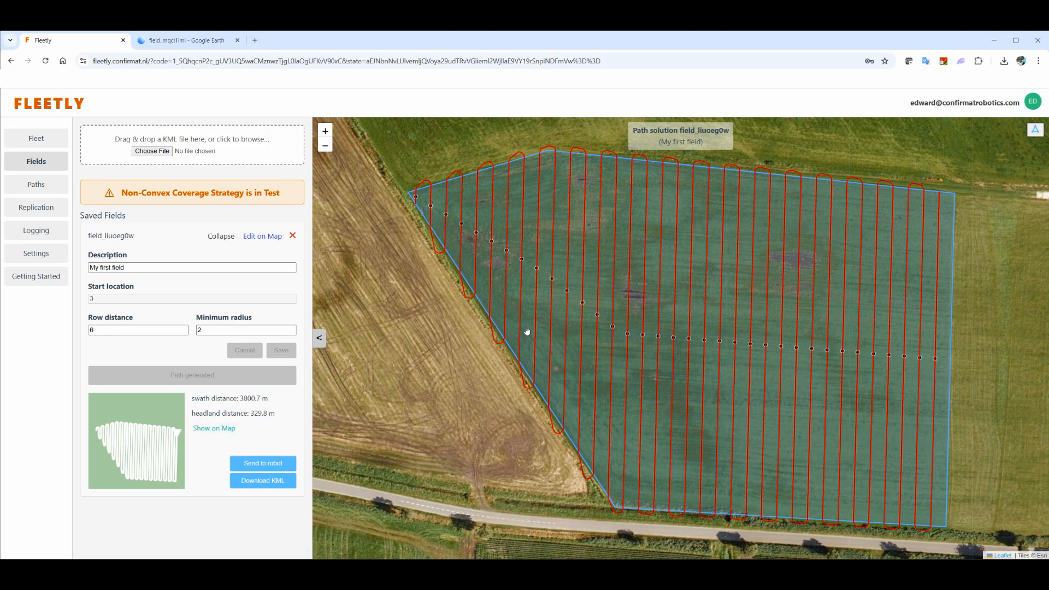
{"action": "left_click_drag", "start_coordinate": [125, 196], "coordinate": [279, 194]}
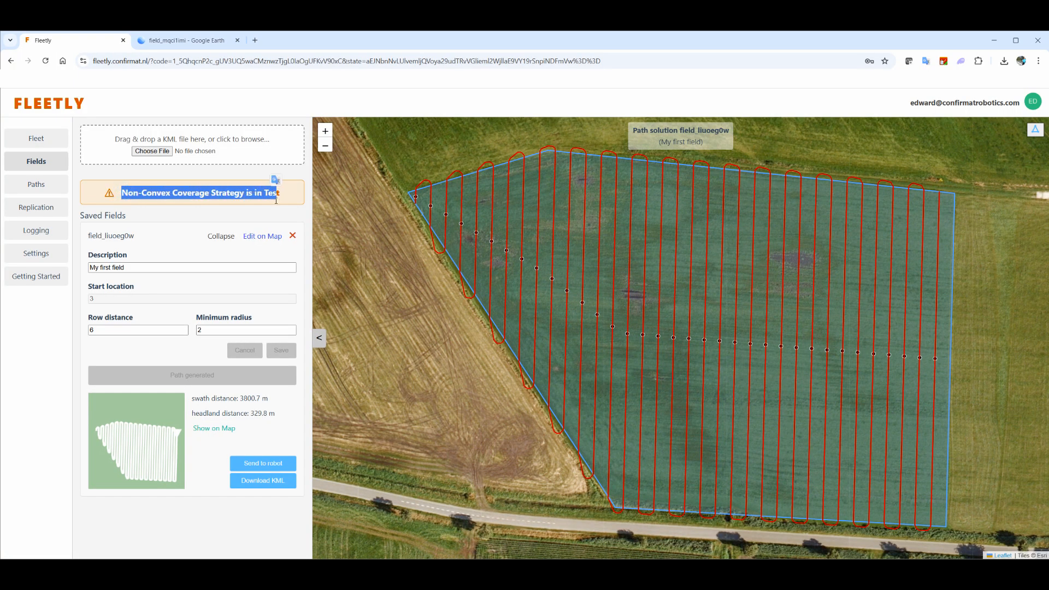
{"action": "left_click", "coordinate": [226, 195]}
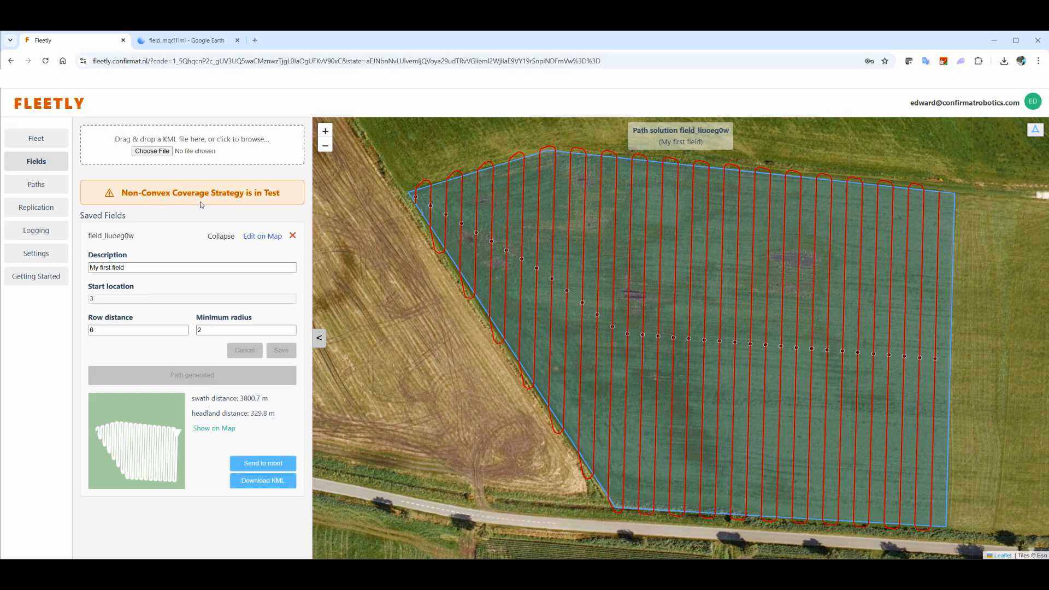
Move the field's northernmost corner inward to save a non-convex boundary, and regenerate the path and show it on the map.
{"action": "left_click", "coordinate": [263, 236]}
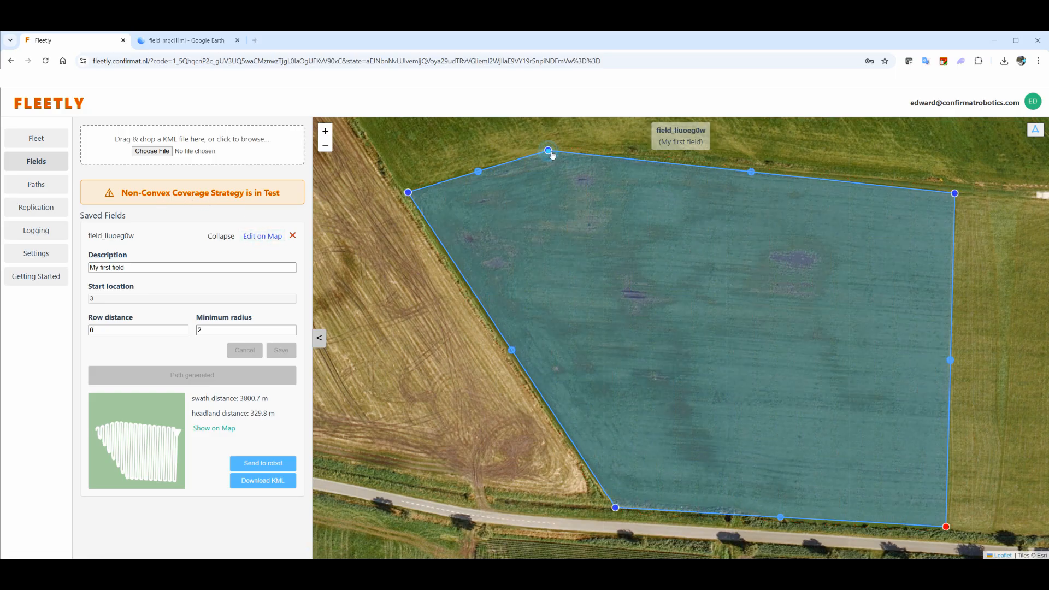
{"action": "left_click_drag", "start_coordinate": [548, 150], "coordinate": [626, 270]}
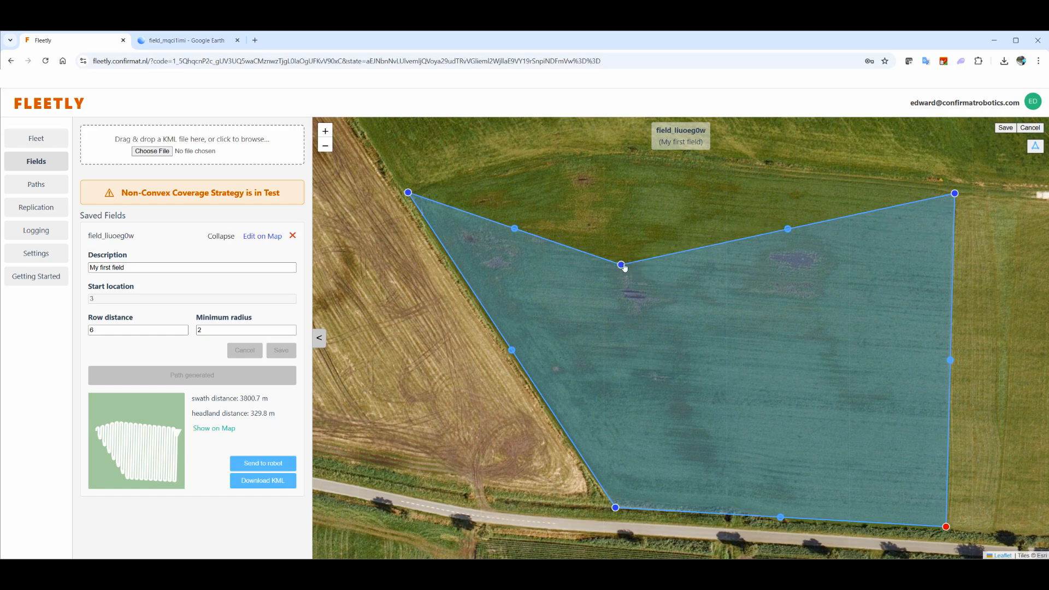
{"action": "left_click_drag", "start_coordinate": [622, 266], "coordinate": [597, 149]}
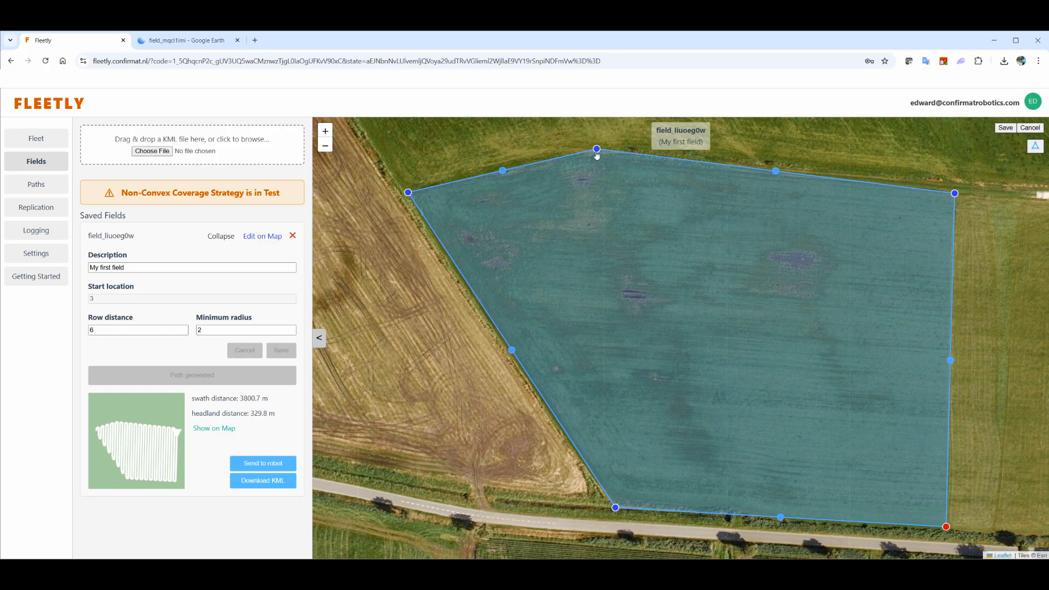
{"action": "left_click_drag", "start_coordinate": [597, 150], "coordinate": [614, 250]}
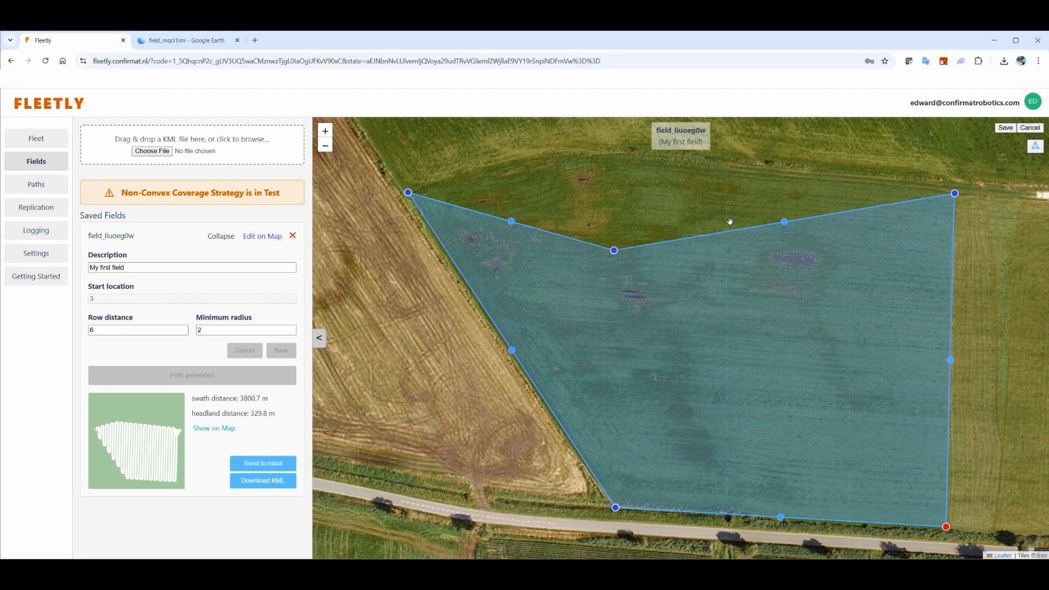
{"action": "left_click", "coordinate": [1005, 128]}
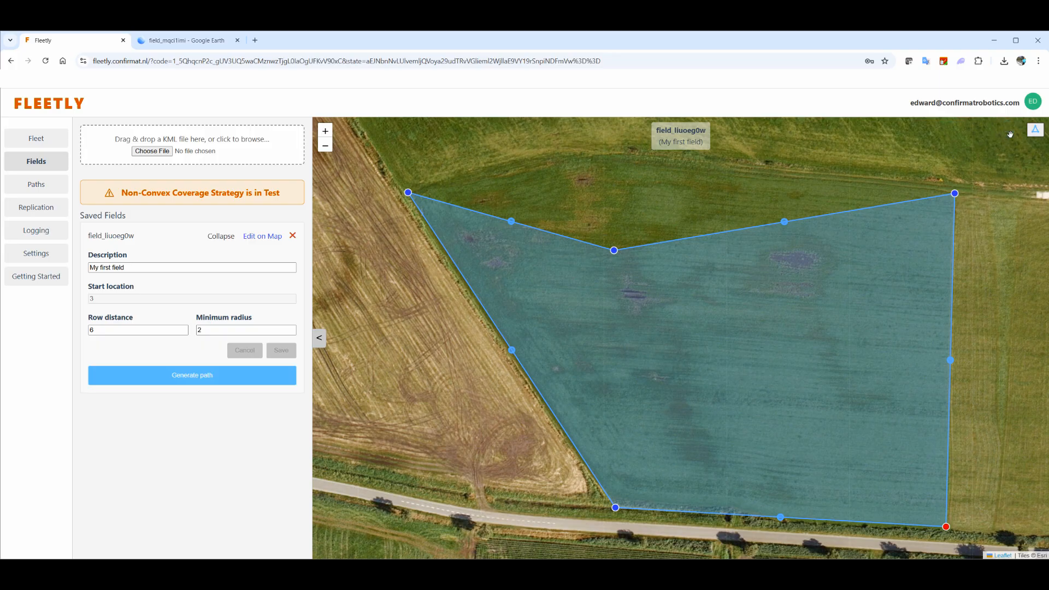
{"action": "left_click", "coordinate": [274, 377]}
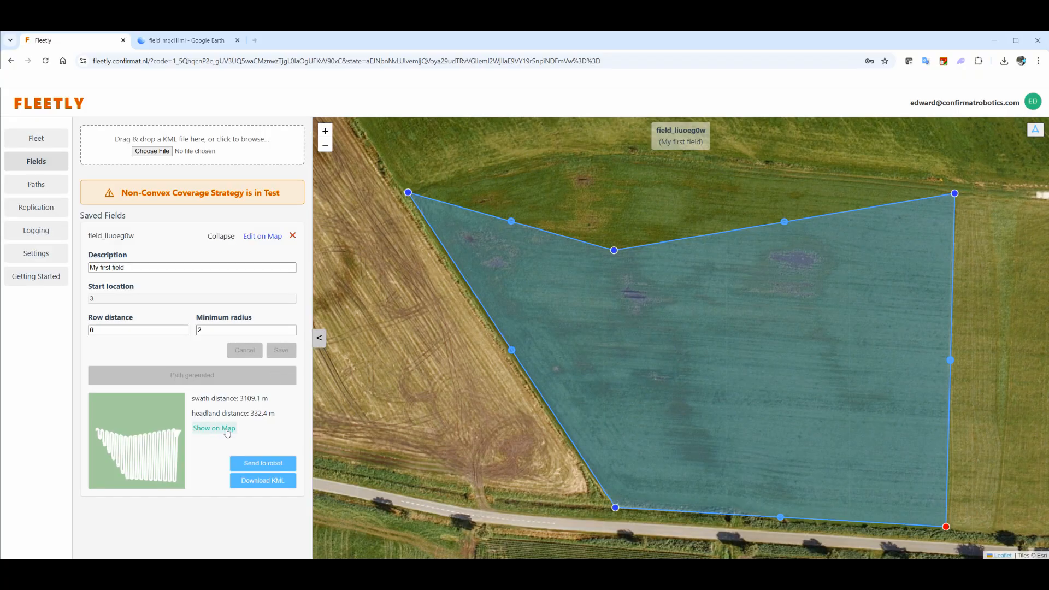
{"action": "left_click", "coordinate": [227, 432]}
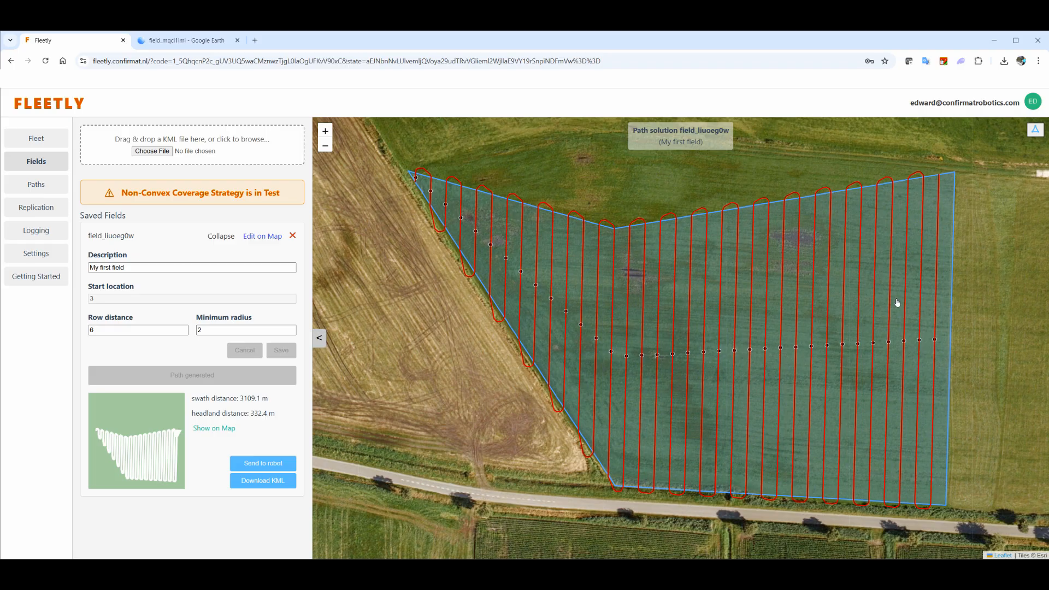
Save the inward corner on My first field's northern edge as the start point, and regenerate the path and show it on the map.
{"action": "left_click", "coordinate": [273, 241]}
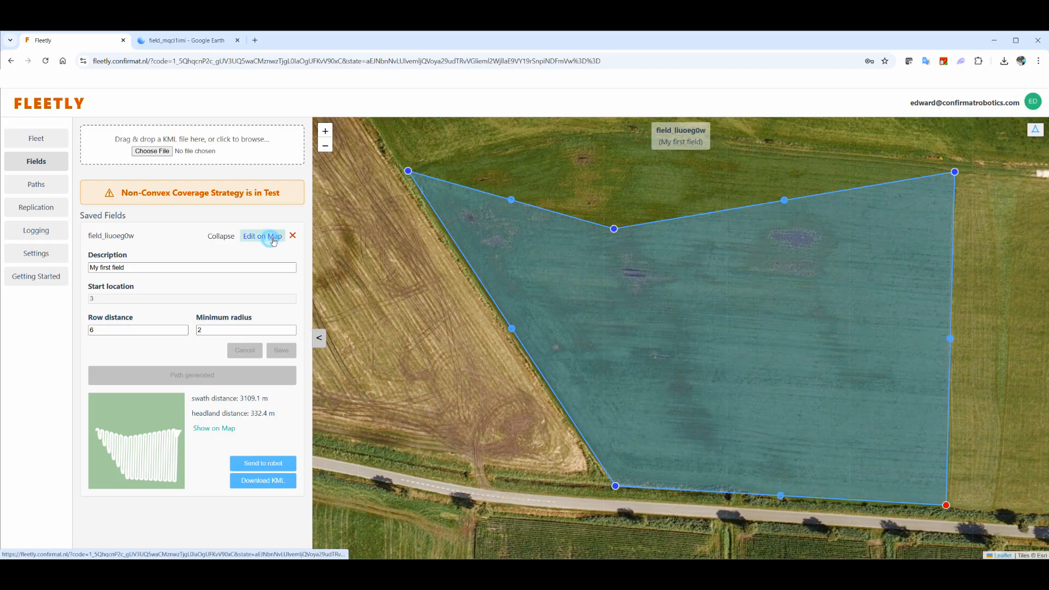
{"action": "left_click", "coordinate": [615, 230]}
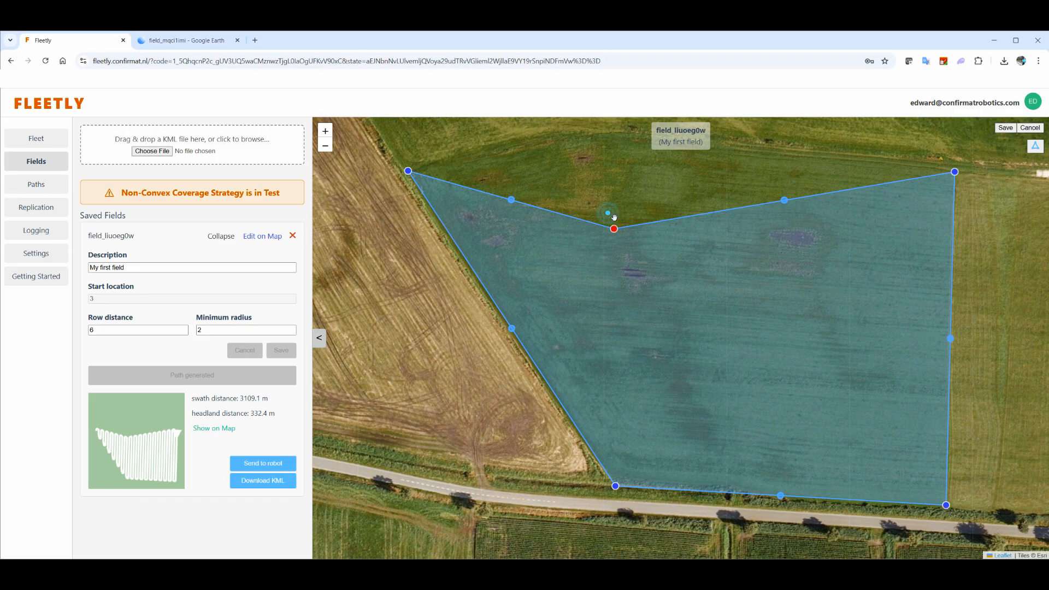
{"action": "left_click", "coordinate": [1031, 129]}
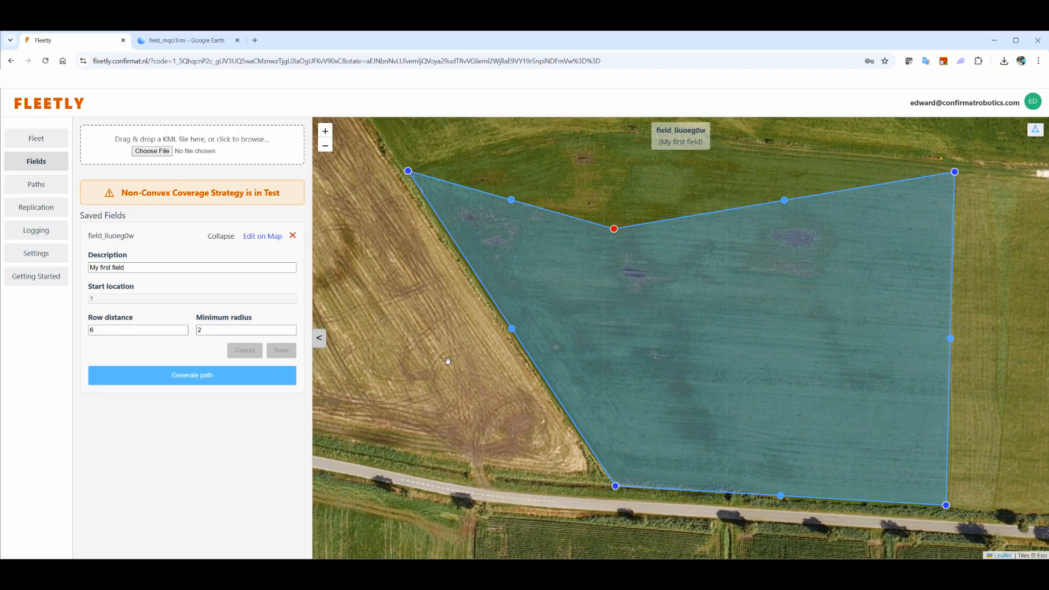
{"action": "left_click", "coordinate": [224, 379]}
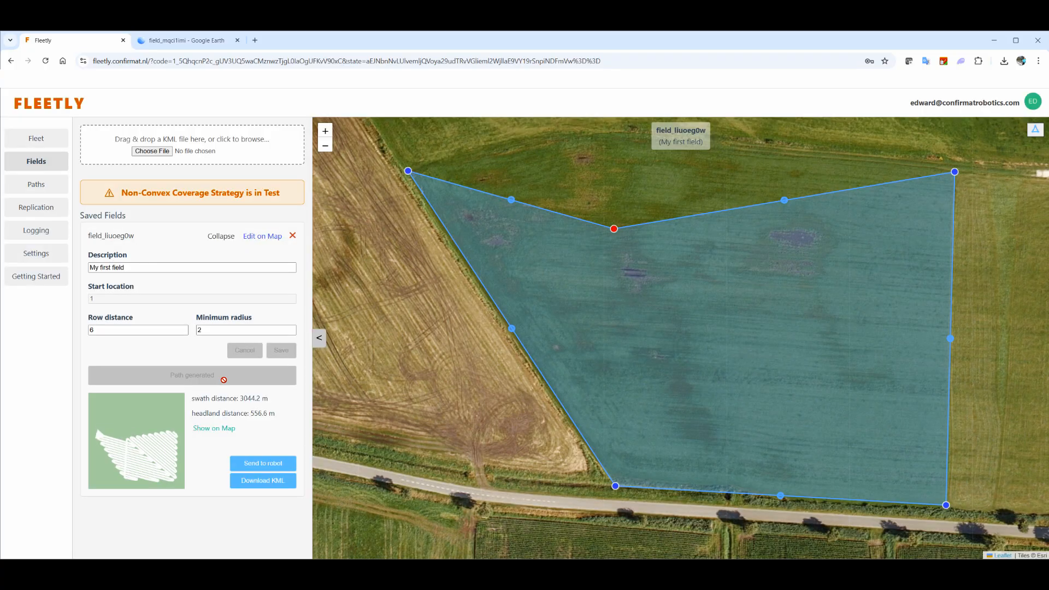
{"action": "left_click", "coordinate": [222, 431]}
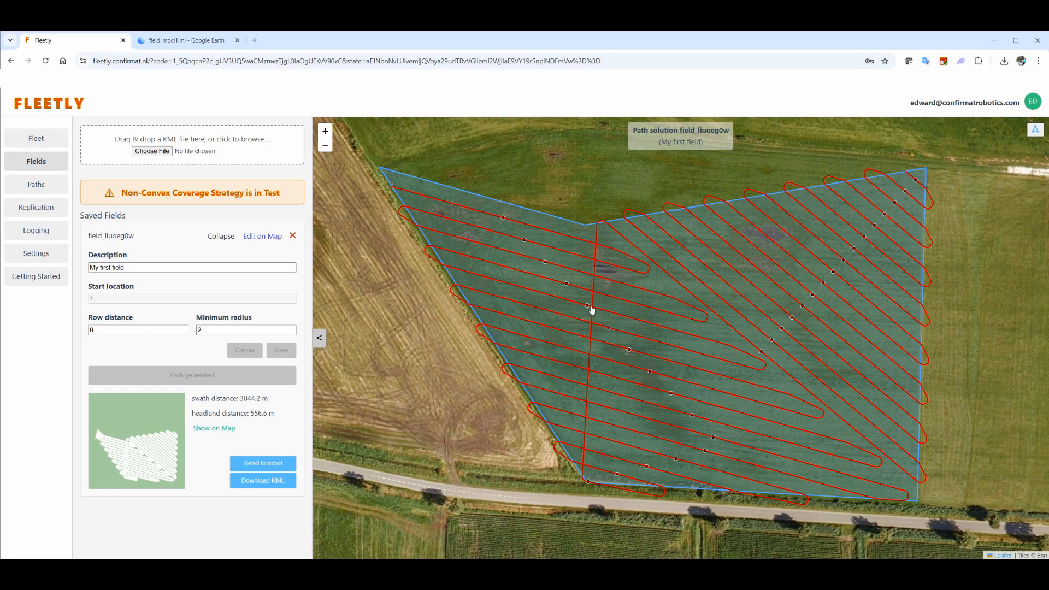
Save My first field's northeast corner as the start point, and regenerate the path and show it on the map.
{"action": "left_click", "coordinate": [270, 239]}
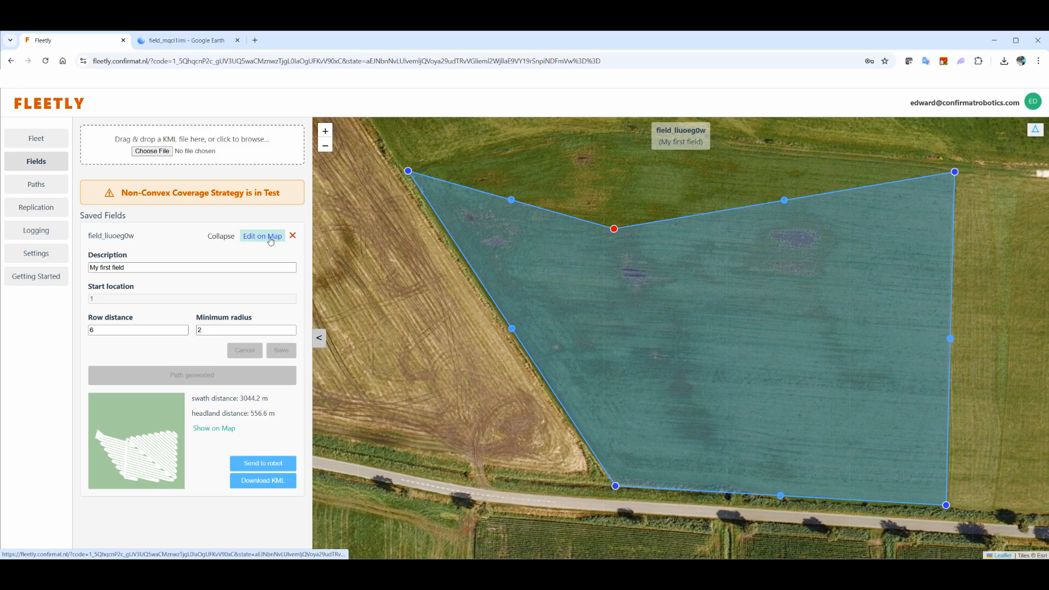
{"action": "left_click", "coordinate": [954, 173]}
{"action": "left_click", "coordinate": [940, 154]}
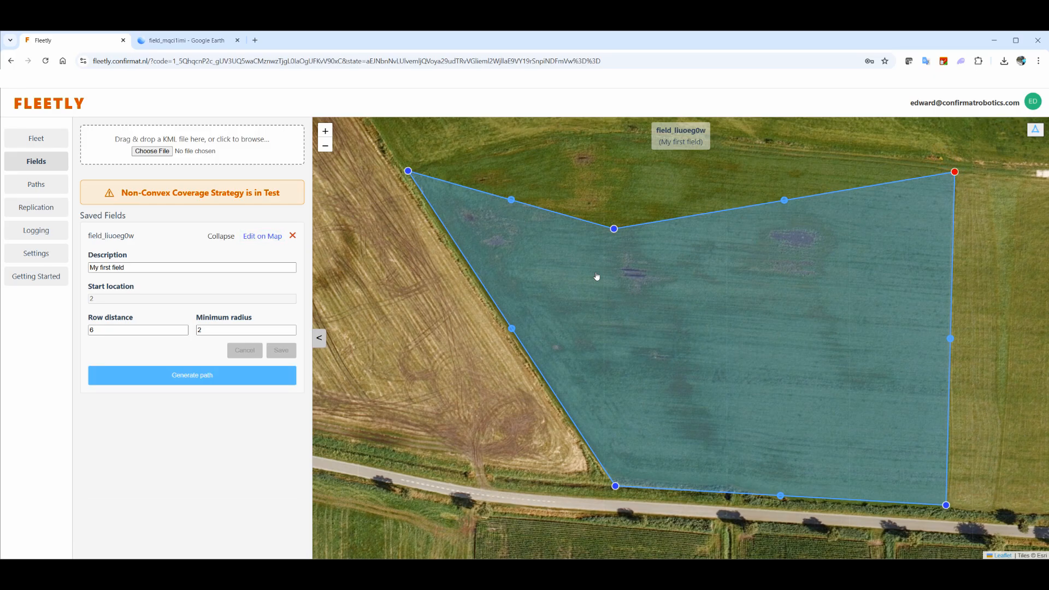
{"action": "left_click", "coordinate": [216, 381]}
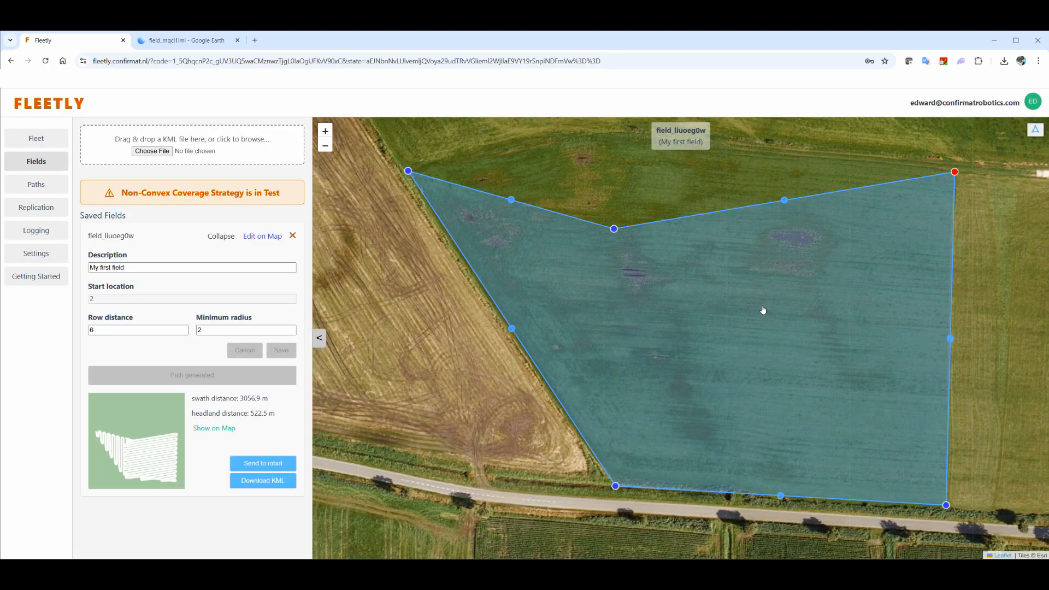
{"action": "left_click", "coordinate": [214, 429]}
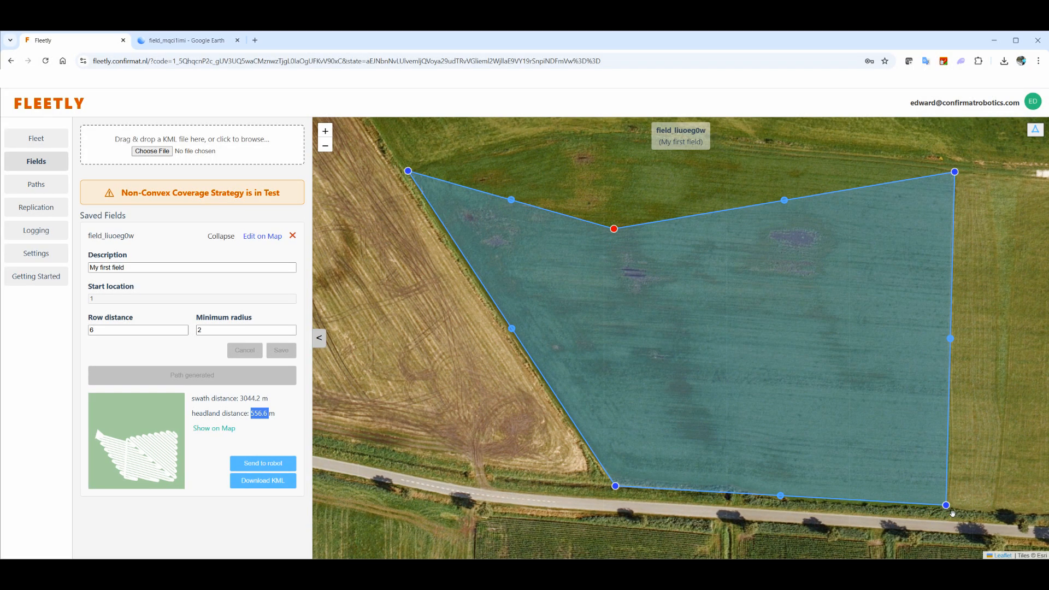
Save My first field's southeast corner as the start point again, regenerate and show the path, and highlight its headland distance.
{"action": "left_click", "coordinate": [946, 505]}
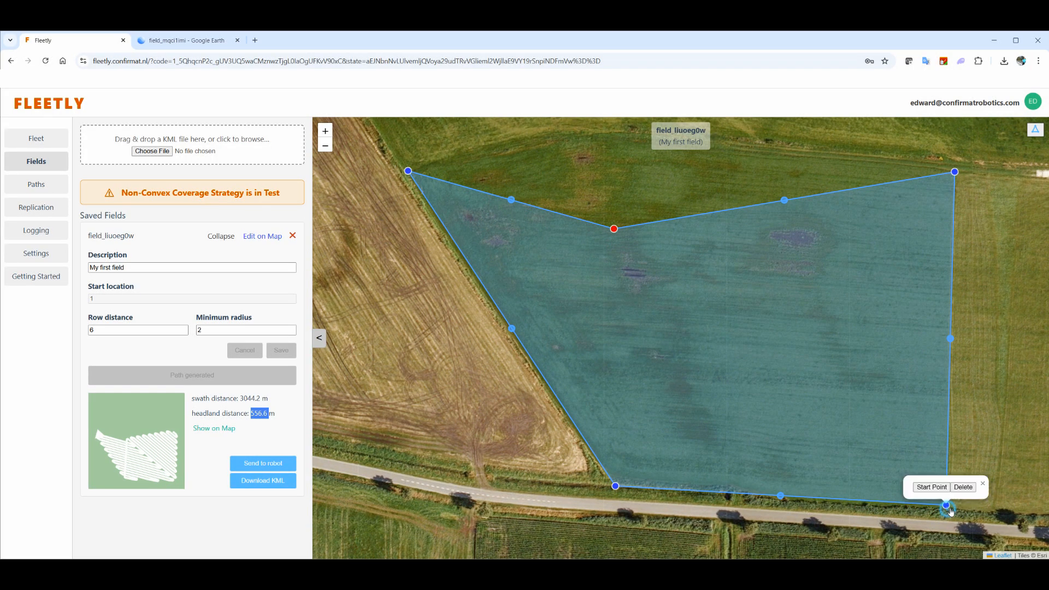
{"action": "left_click", "coordinate": [931, 486]}
{"action": "left_click", "coordinate": [1008, 130]}
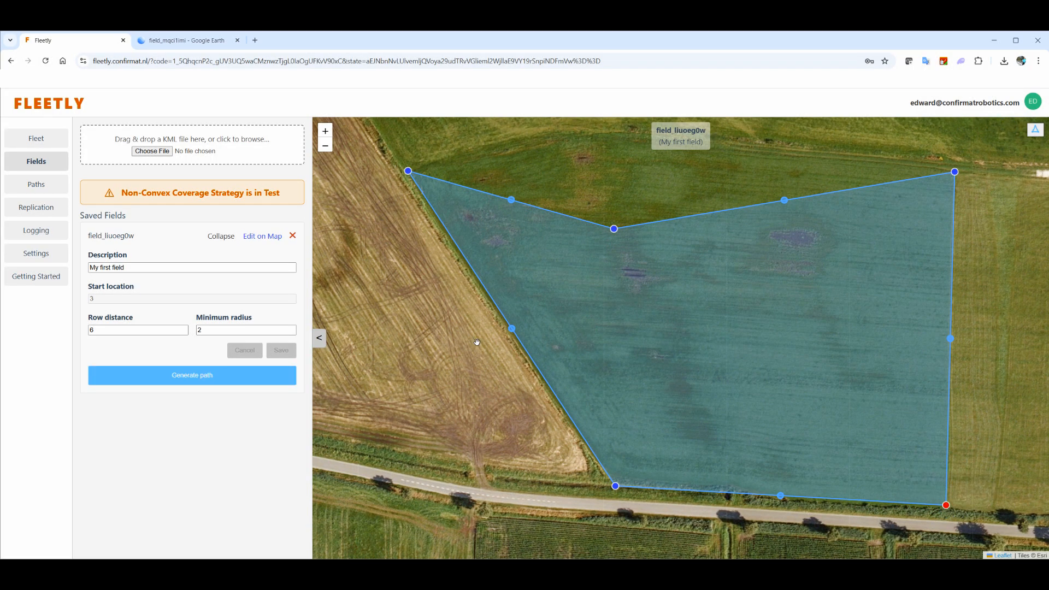
{"action": "left_click", "coordinate": [243, 377]}
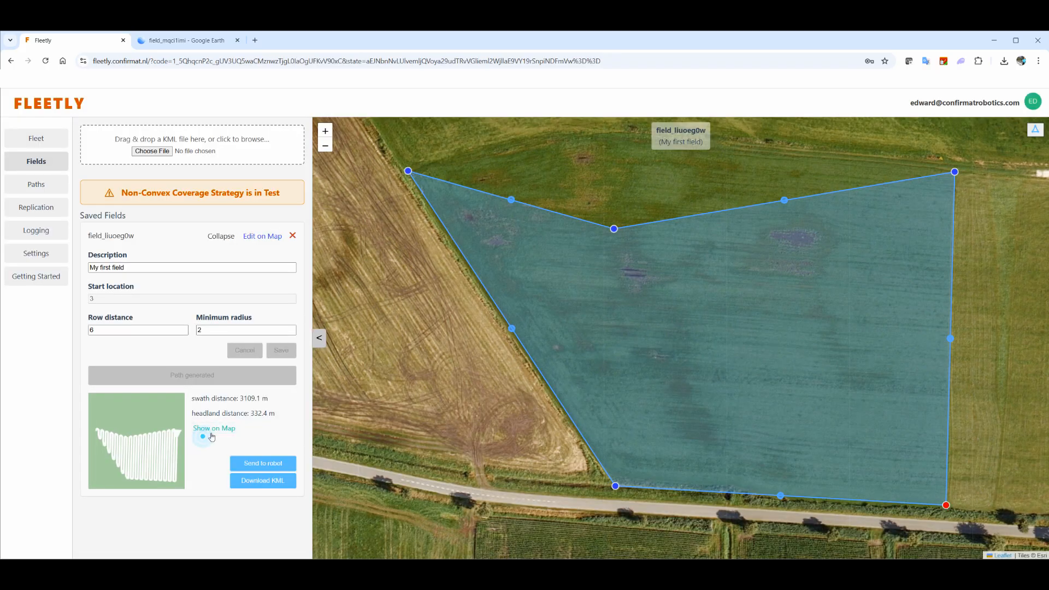
{"action": "left_click", "coordinate": [197, 429]}
{"action": "left_click_drag", "start_coordinate": [251, 414], "coordinate": [273, 417]}
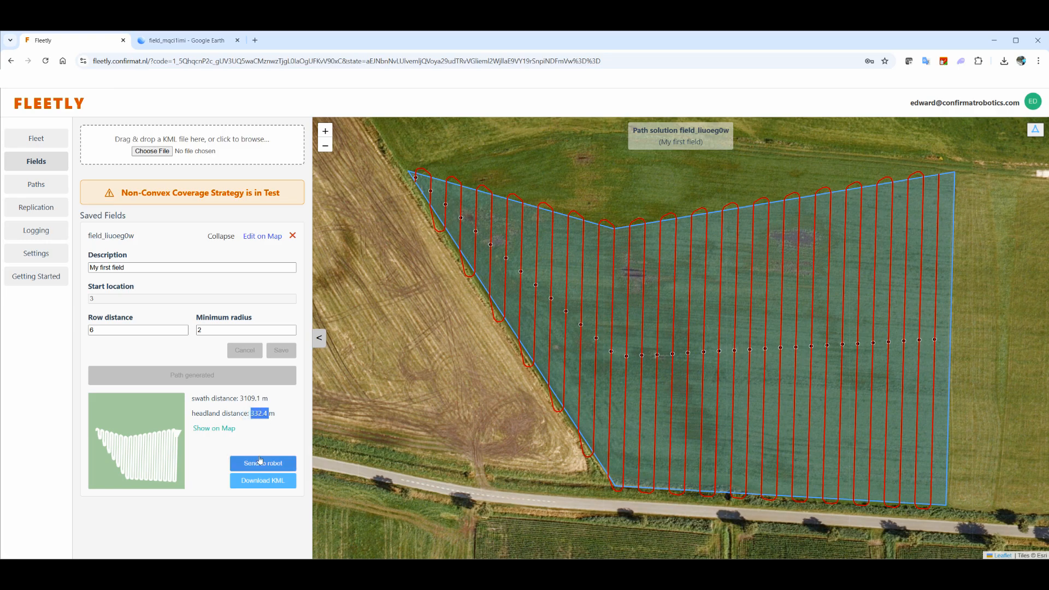
Draw a second, seven-cornered non-convex field over the brown plot west of the first field, between the woods and the road.
{"action": "left_click_drag", "start_coordinate": [405, 327], "coordinate": [609, 348]}
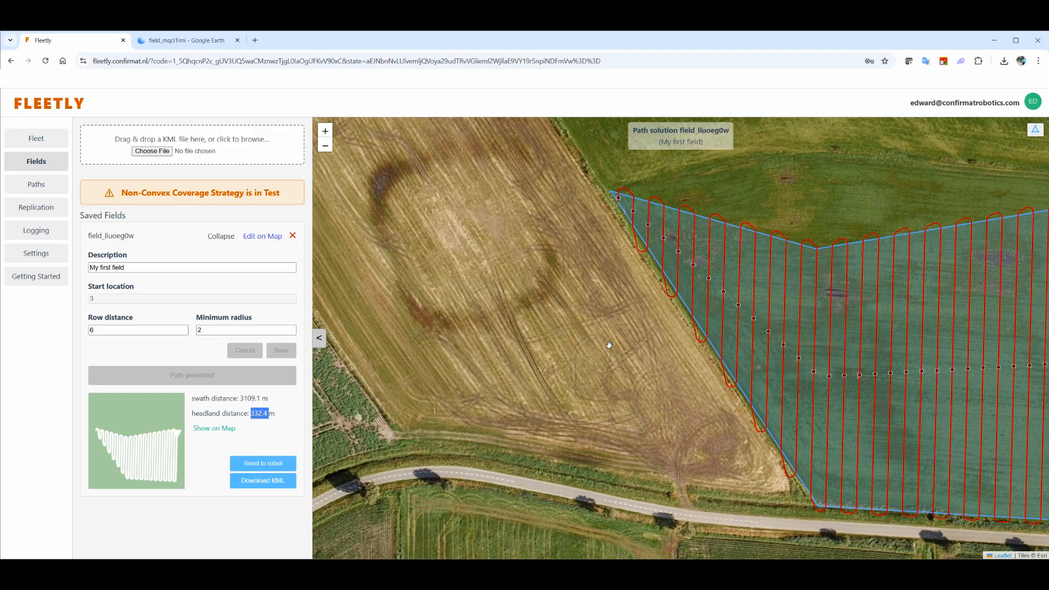
{"action": "scroll", "coordinate": [609, 346], "scroll_direction": "down", "scroll_amount": 1}
{"action": "left_click_drag", "start_coordinate": [588, 301], "coordinate": [655, 370]}
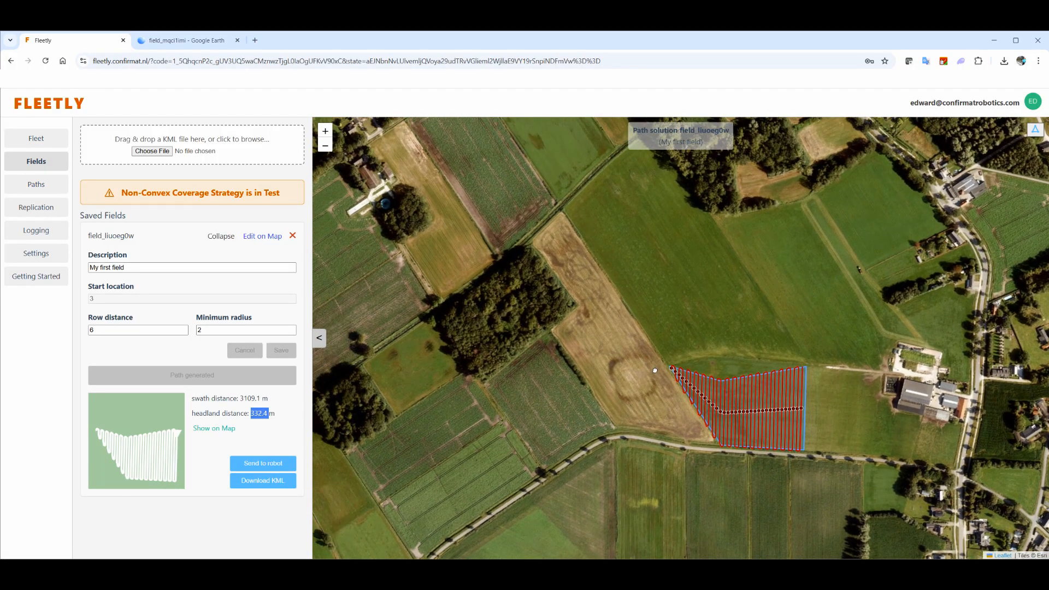
{"action": "left_click", "coordinate": [1035, 129]}
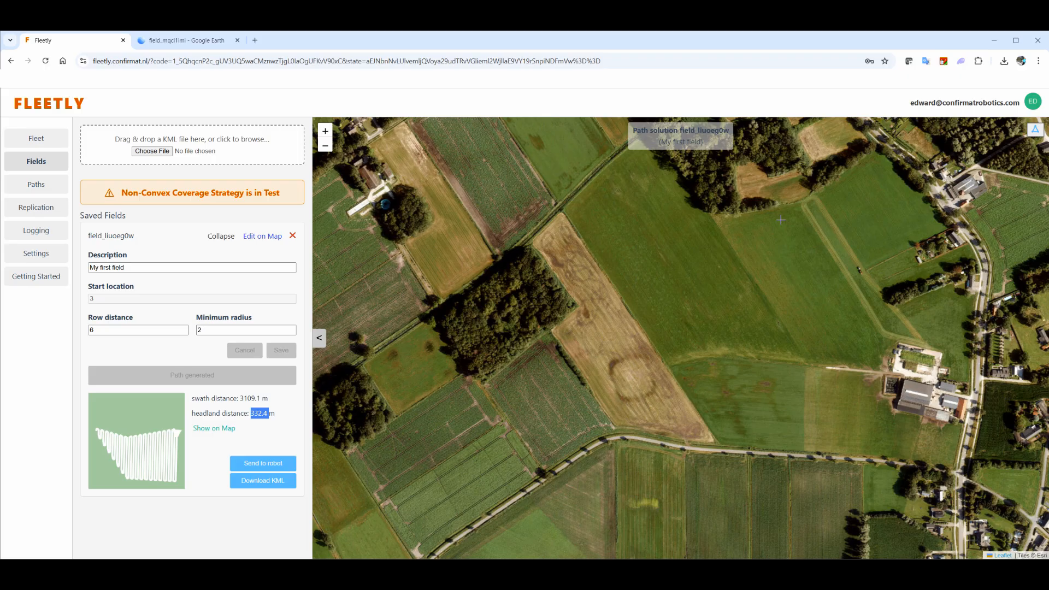
{"action": "left_click", "coordinate": [554, 330]}
{"action": "left_click", "coordinate": [579, 308]}
{"action": "left_click", "coordinate": [534, 244]}
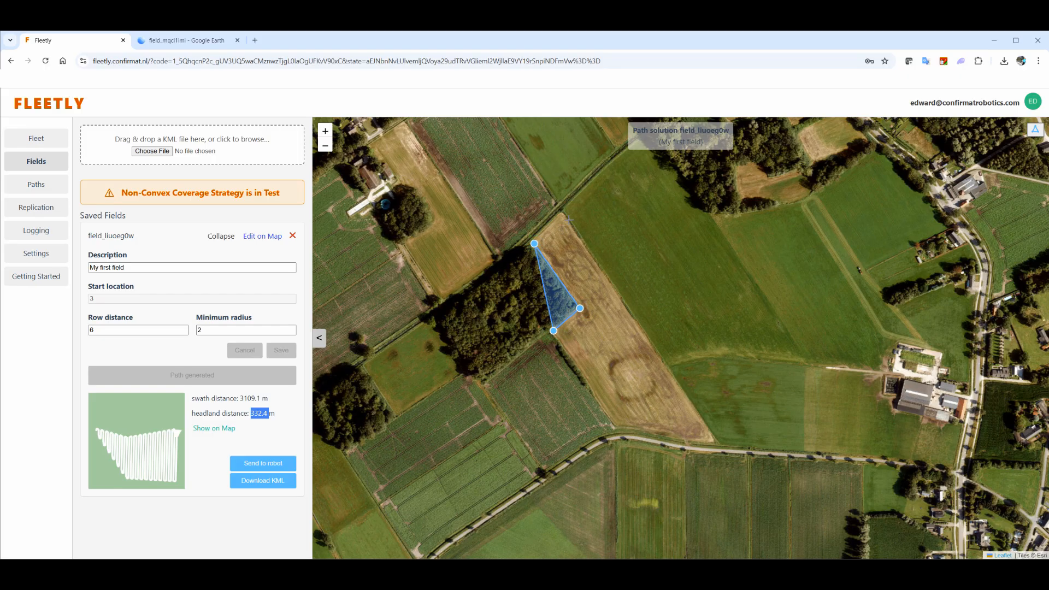
{"action": "left_click", "coordinate": [563, 213]}
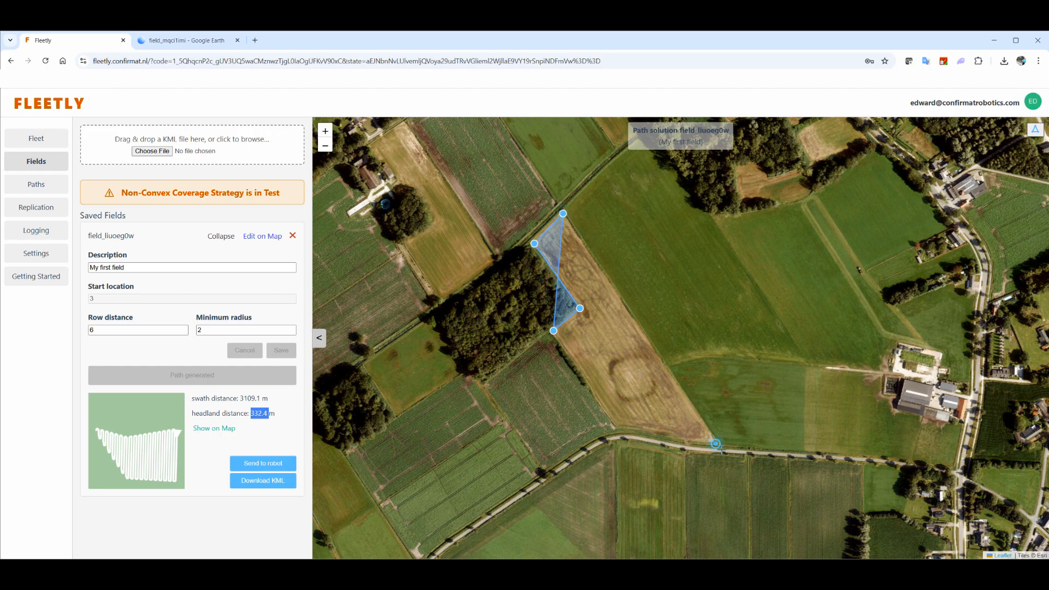
{"action": "left_click", "coordinate": [715, 443]}
{"action": "left_click", "coordinate": [671, 438]}
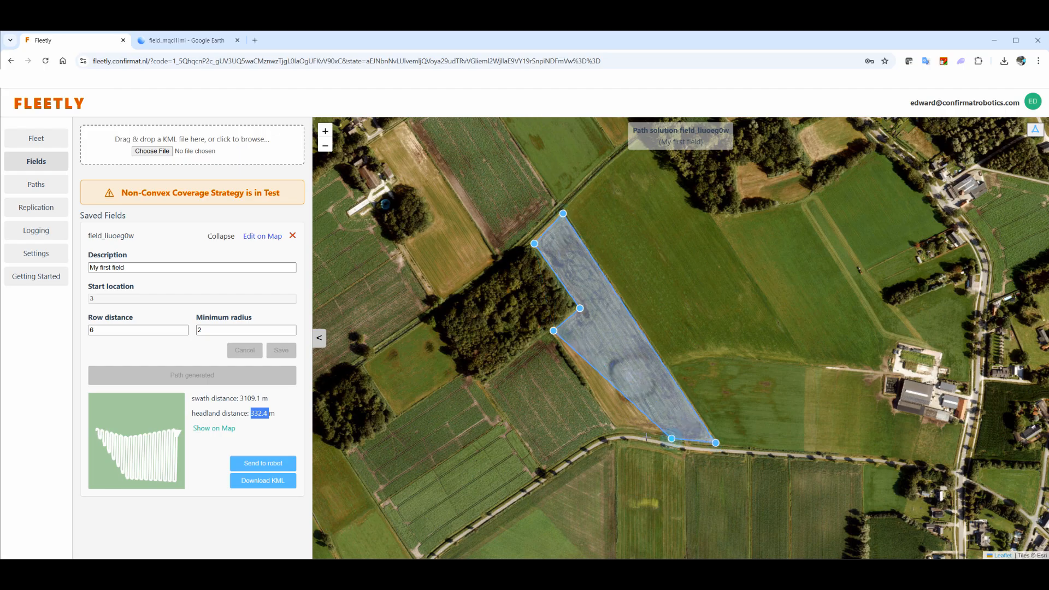
{"action": "double_click", "coordinate": [622, 435]}
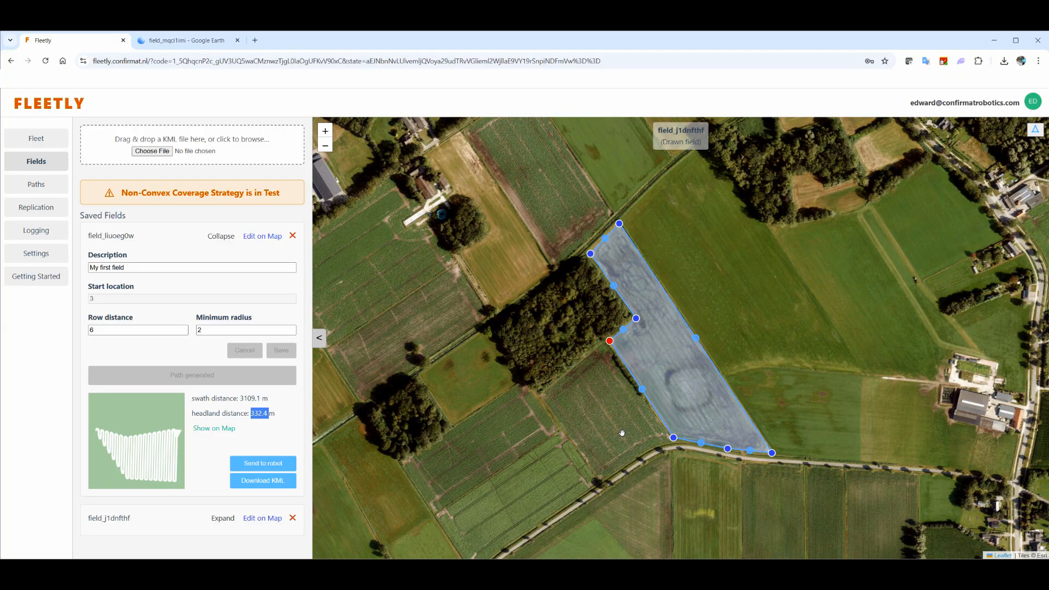
Save the middle corner on the new field's roadside edge as its start point.
{"action": "mouse_move", "coordinate": [817, 356]}
{"action": "left_mouse_down"}
{"action": "mouse_move", "coordinate": [758, 329]}
{"action": "mouse_move", "coordinate": [788, 326]}
{"action": "left_mouse_up"}
{"action": "scroll", "coordinate": [766, 352], "scroll_direction": "up", "scroll_amount": 1}
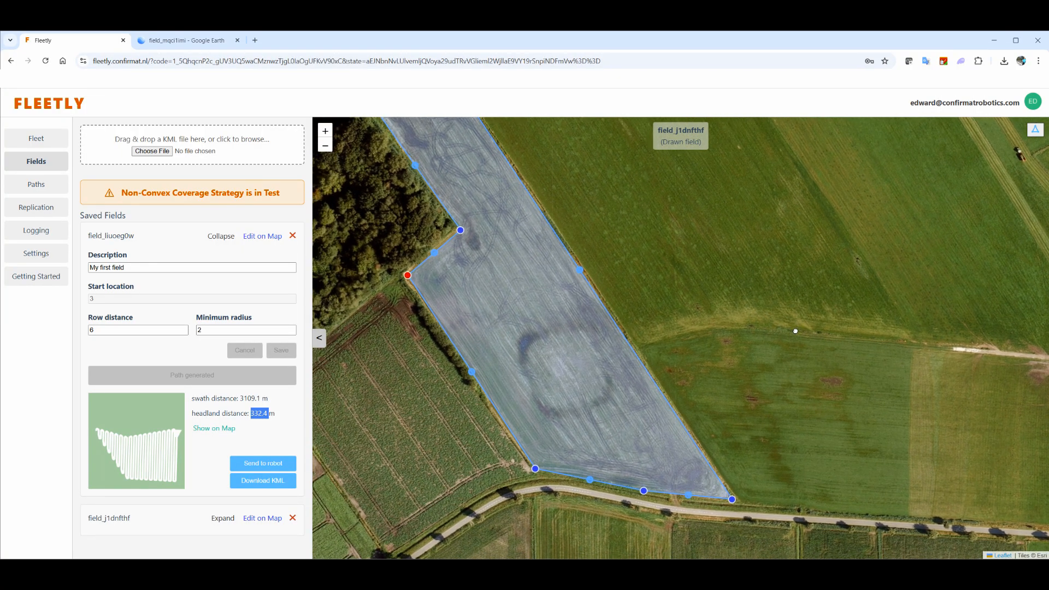
{"action": "left_click", "coordinate": [644, 490]}
{"action": "left_click", "coordinate": [629, 473]}
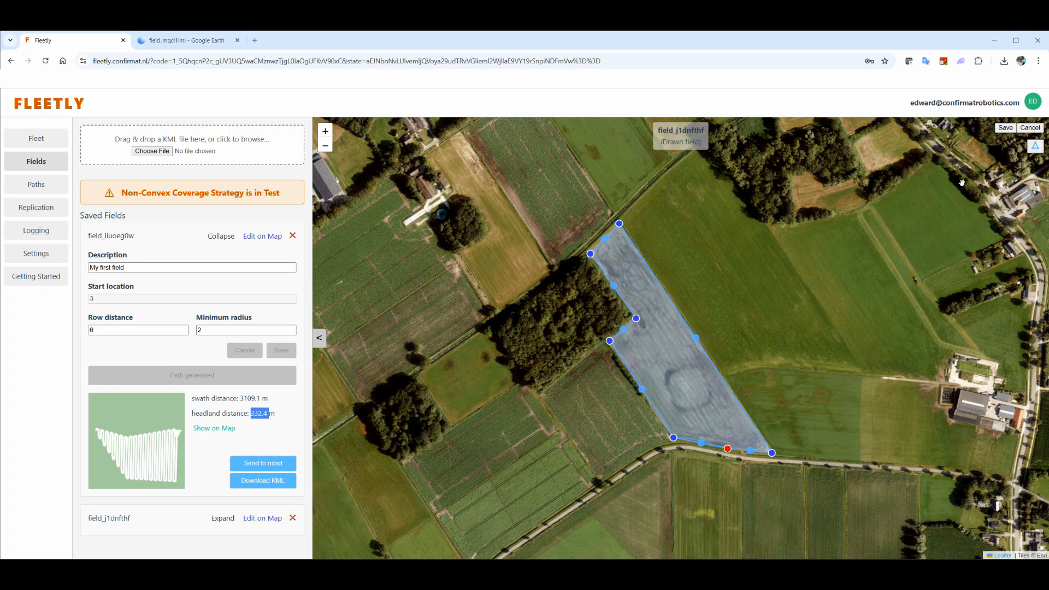
{"action": "left_click", "coordinate": [1006, 130]}
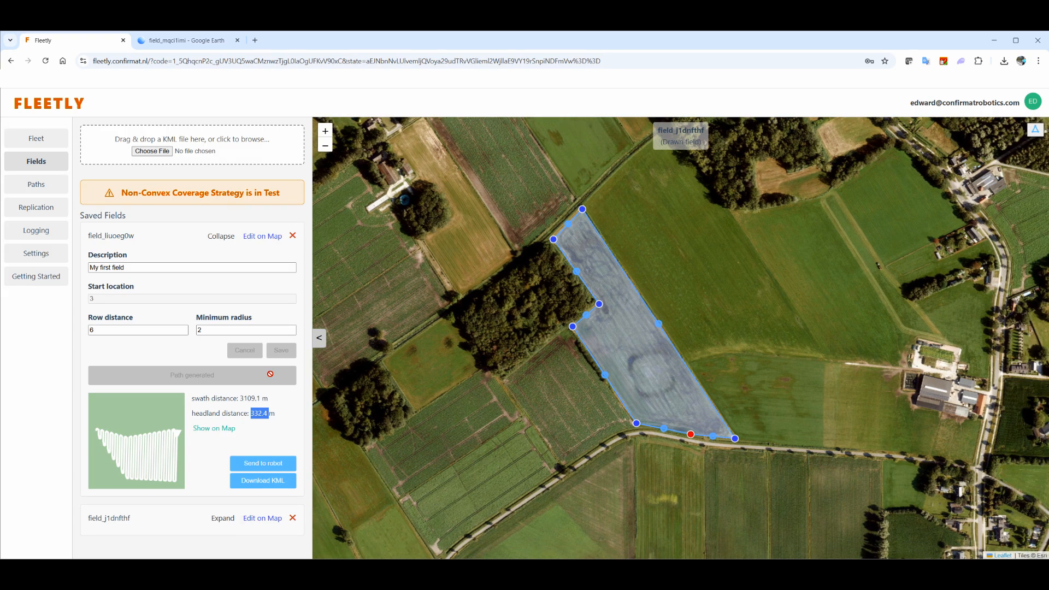
Collapse the first field's details, and save the new field with row distance 6 and minimum radius 2.
{"action": "left_click", "coordinate": [221, 236]}
{"action": "left_click", "coordinate": [222, 274]}
{"action": "double_click", "coordinate": [174, 371]}
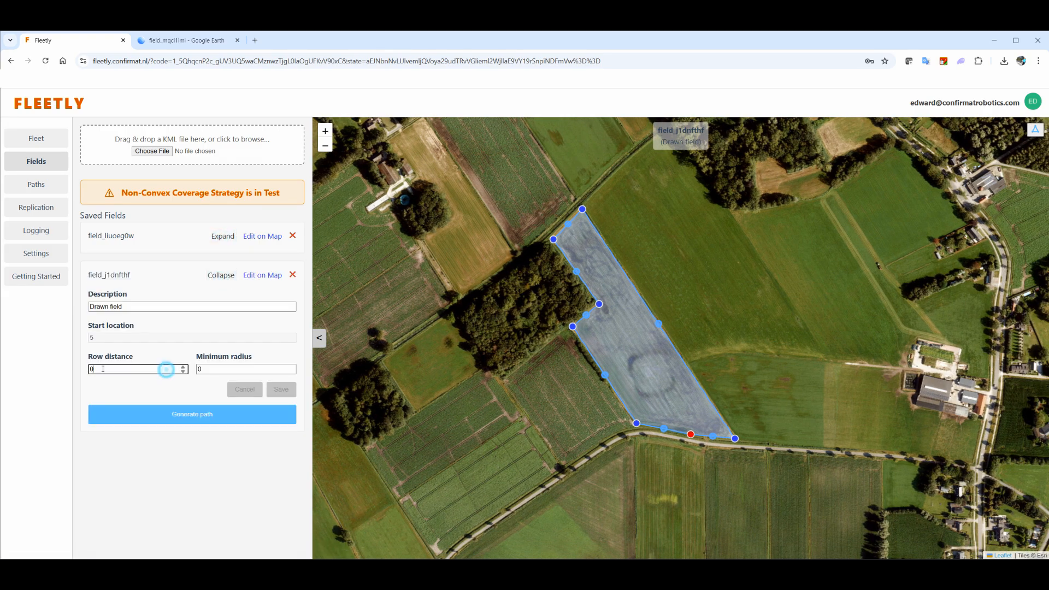
{"action": "type", "text": "6"}
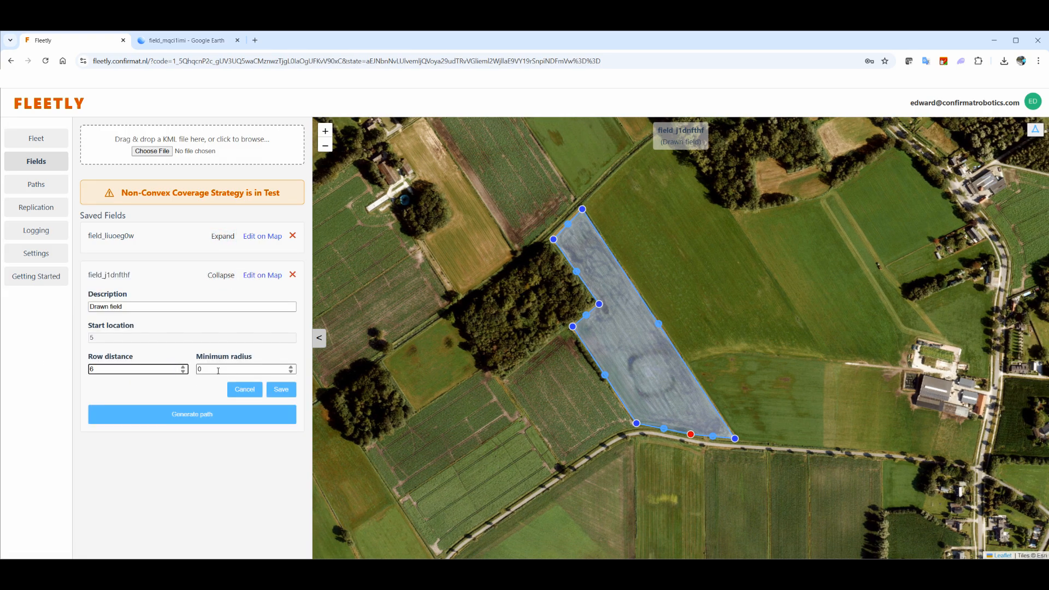
{"action": "double_click", "coordinate": [218, 371]}
{"action": "type", "text": "2"}
{"action": "left_click", "coordinate": [281, 389]}
Generate the new field's coverage path, show it on the map, and inspect its rows from the road to the woods.
{"action": "left_click", "coordinate": [262, 417]}
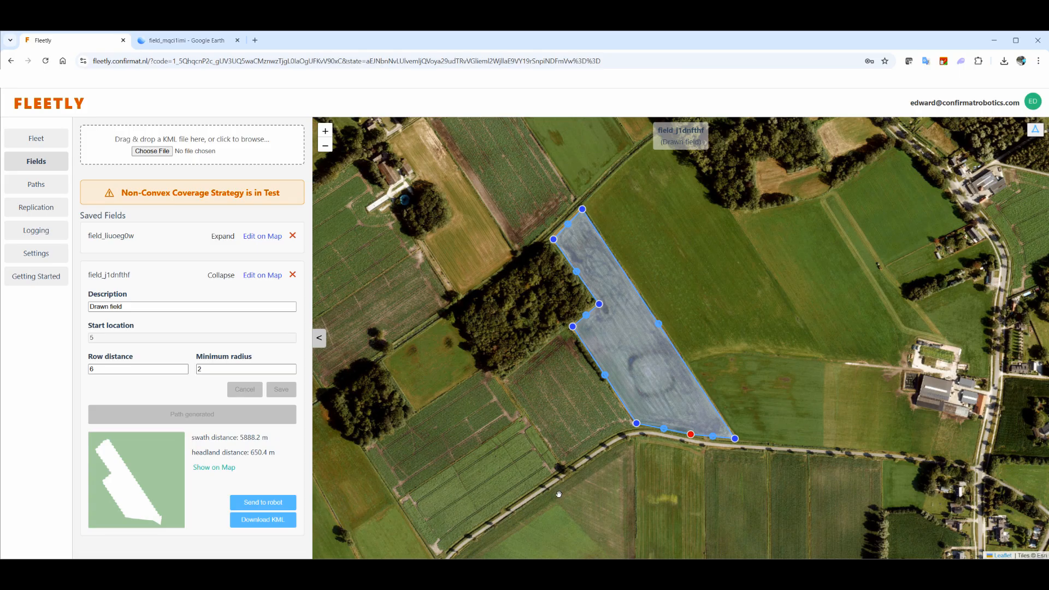
{"action": "left_click", "coordinate": [230, 470]}
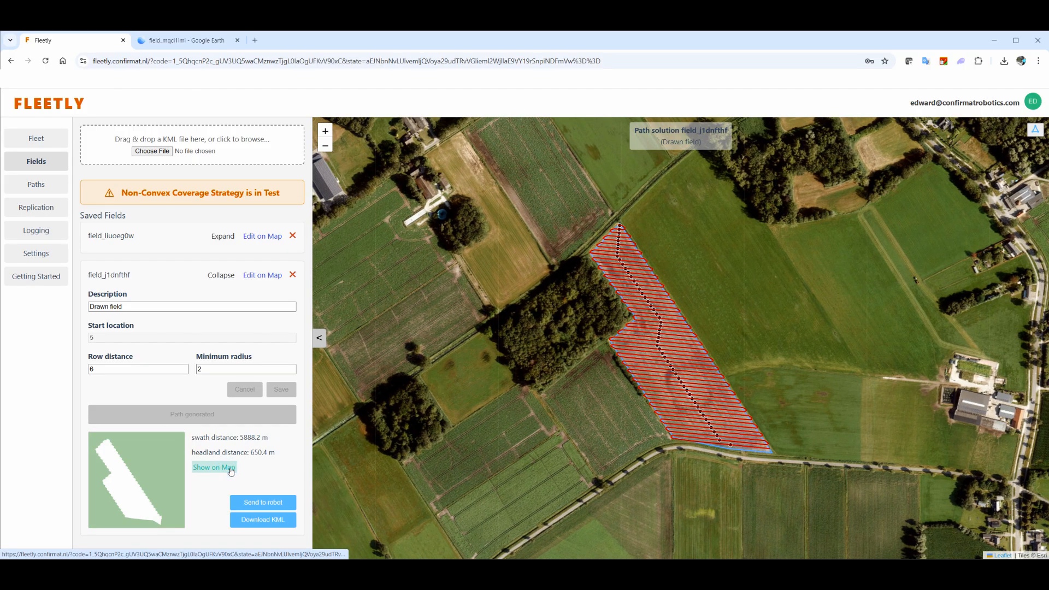
{"action": "scroll", "coordinate": [741, 458], "scroll_direction": "up", "scroll_amount": 3}
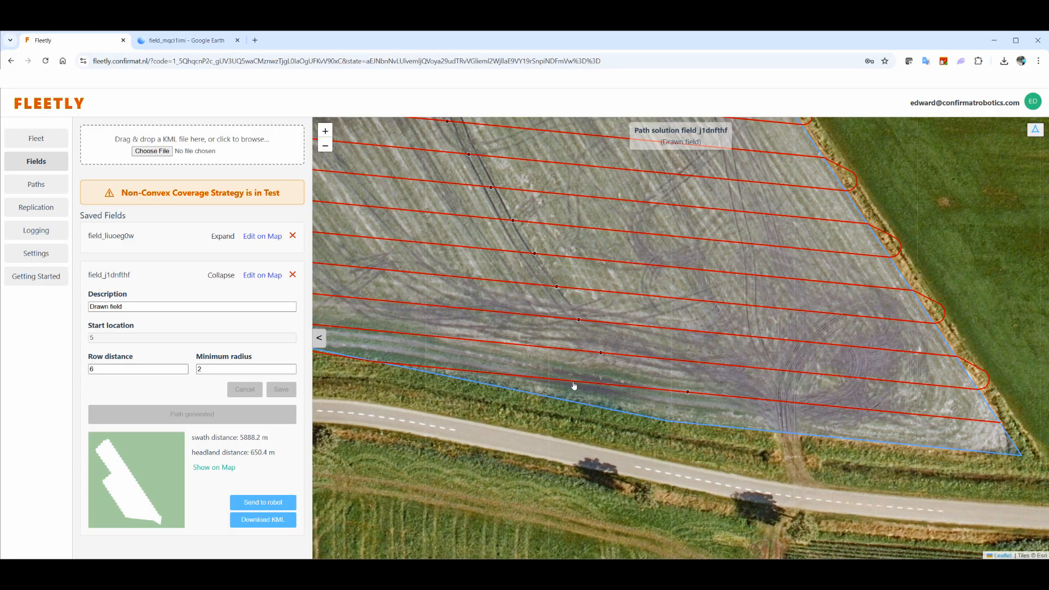
{"action": "scroll", "coordinate": [628, 306], "scroll_direction": "down", "scroll_amount": 2}
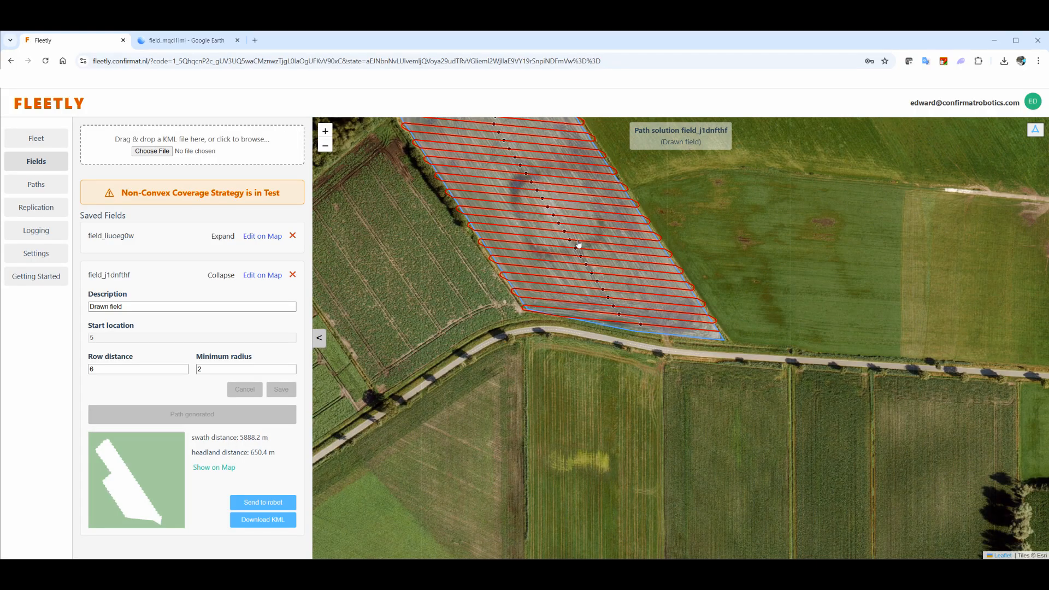
{"action": "left_click_drag", "start_coordinate": [578, 245], "coordinate": [680, 429]}
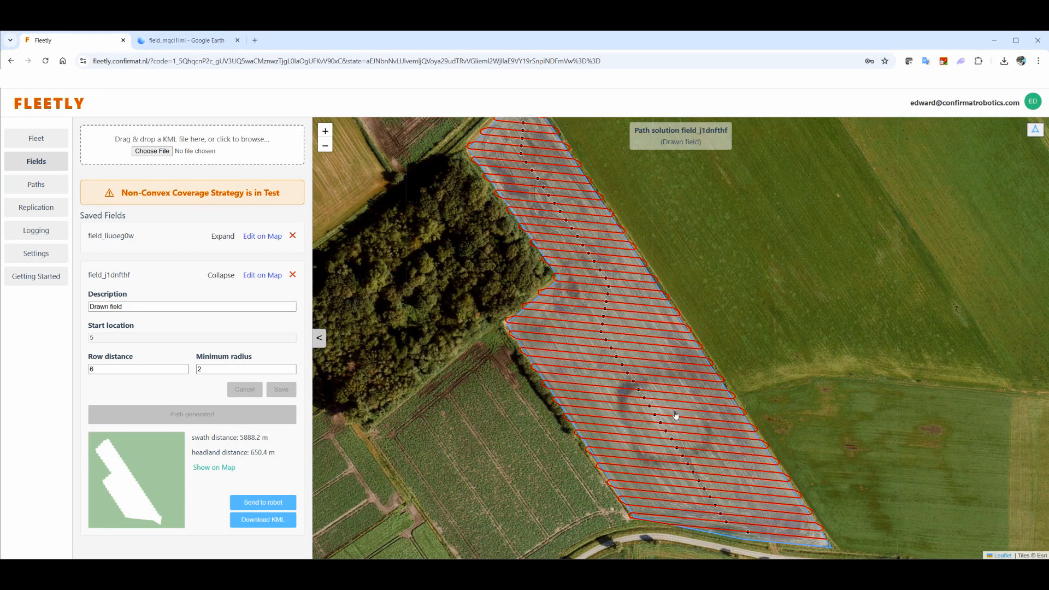
{"action": "scroll", "coordinate": [676, 415], "scroll_direction": "down", "scroll_amount": 2}
{"action": "left_click_drag", "start_coordinate": [681, 412], "coordinate": [664, 400]}
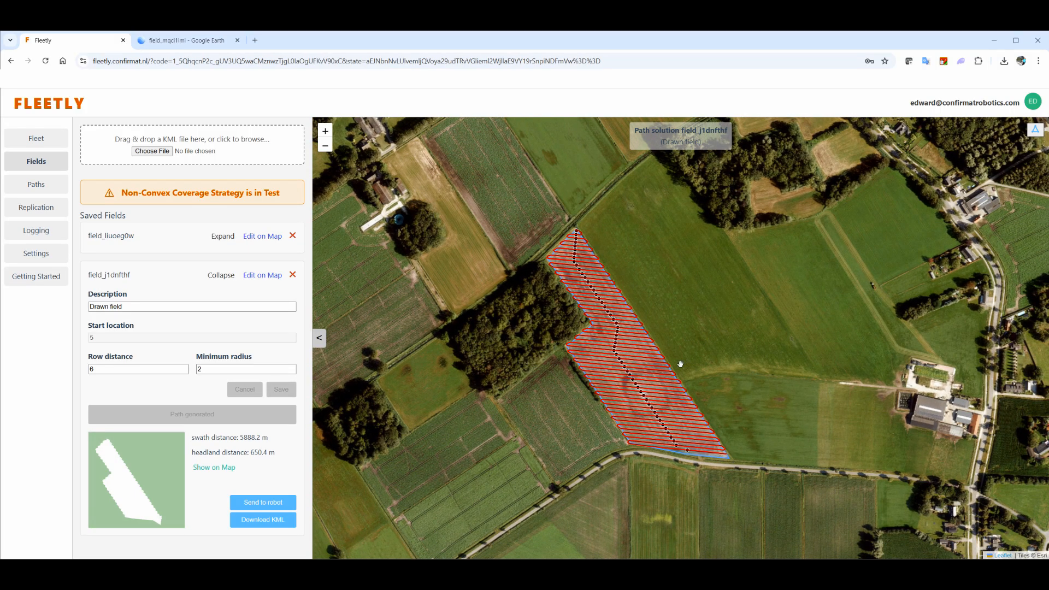
Save the new field's southeast corner by the road as the start point, and regenerate the path and show it on the map.
{"action": "left_click", "coordinate": [263, 276]}
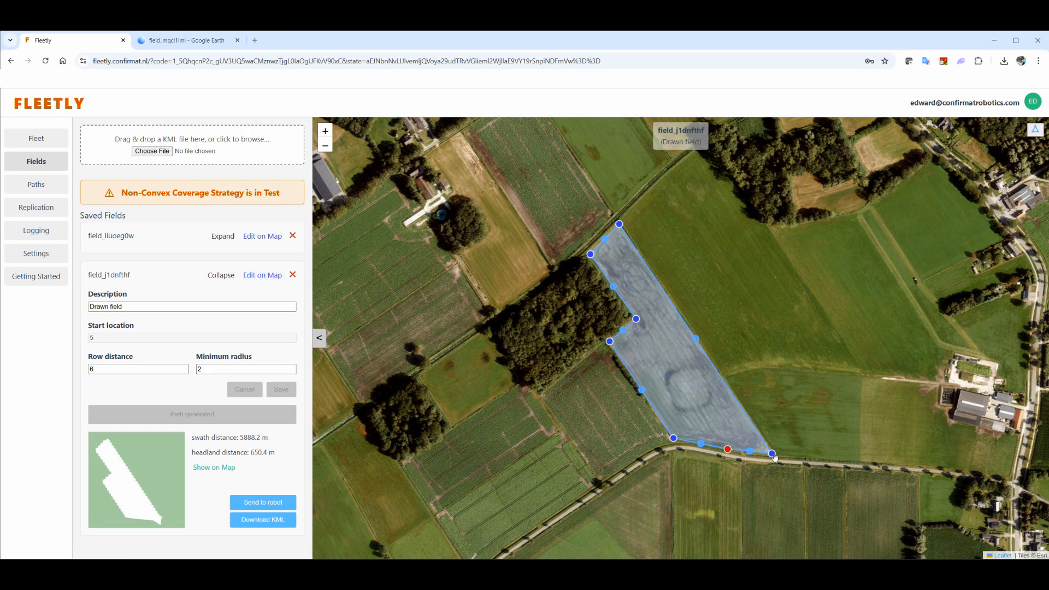
{"action": "left_click", "coordinate": [771, 453]}
{"action": "left_click", "coordinate": [757, 435]}
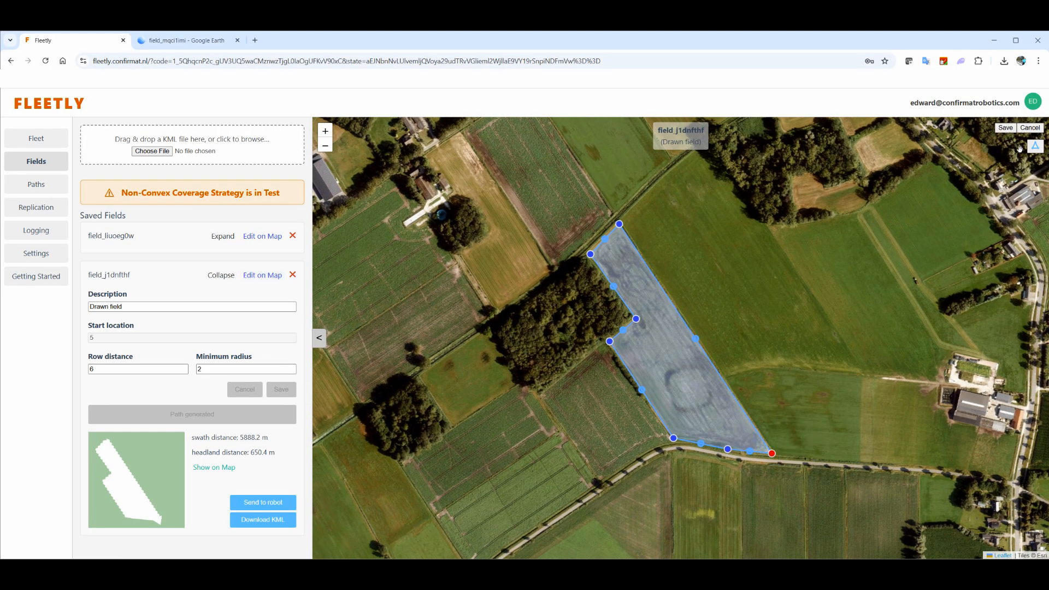
{"action": "left_click", "coordinate": [1005, 128]}
{"action": "left_click", "coordinate": [259, 417]}
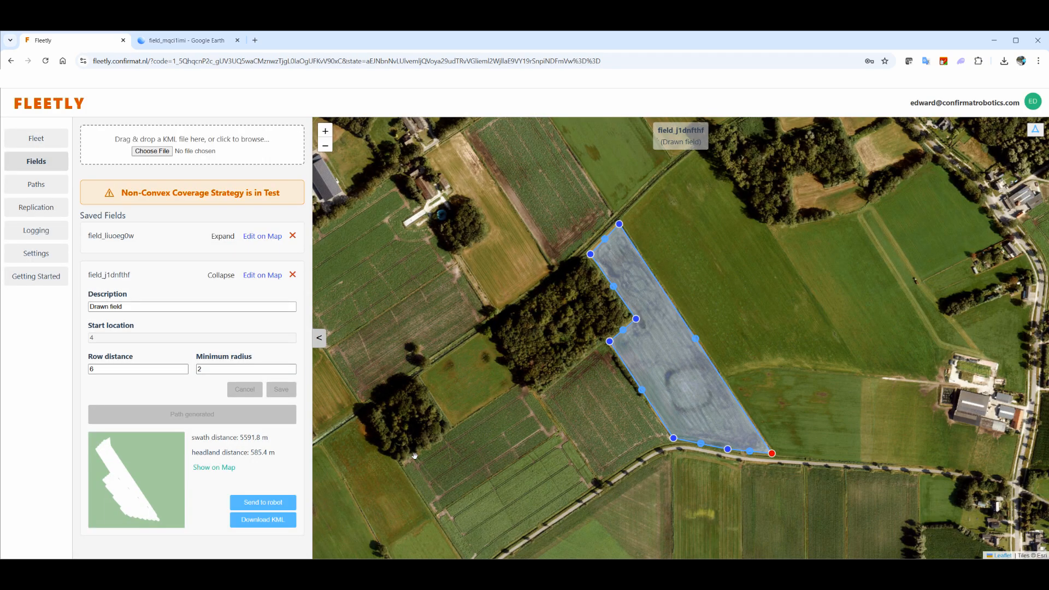
{"action": "left_click", "coordinate": [221, 468]}
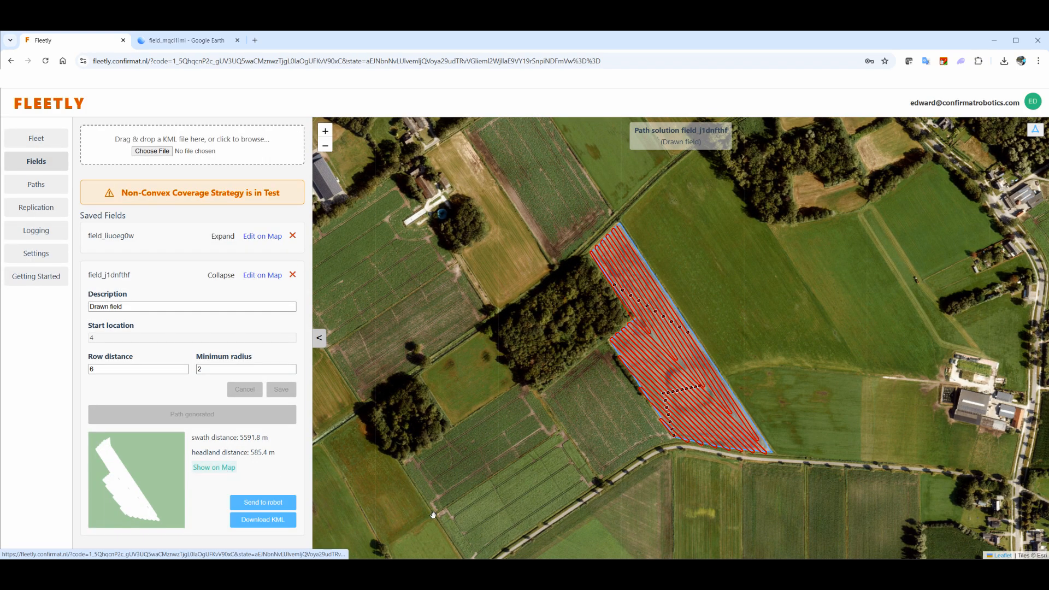
Draw an eight-corner field around the green cropland between the village and the tree line, following the notch beside the brown field.
{"action": "left_click_drag", "start_coordinate": [791, 432], "coordinate": [741, 437]}
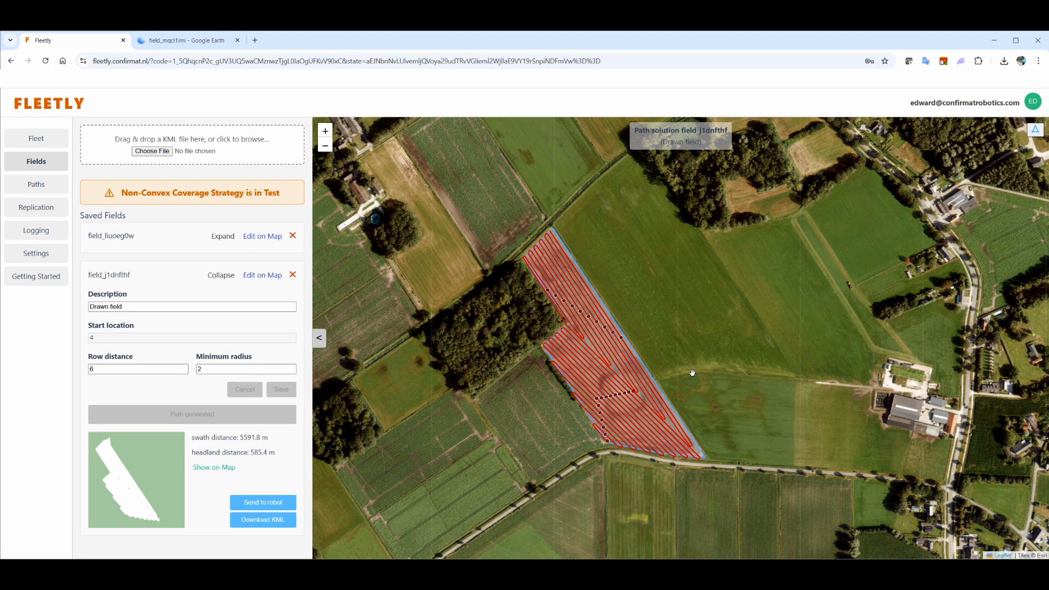
{"action": "scroll", "coordinate": [614, 376], "scroll_direction": "up", "scroll_amount": 1}
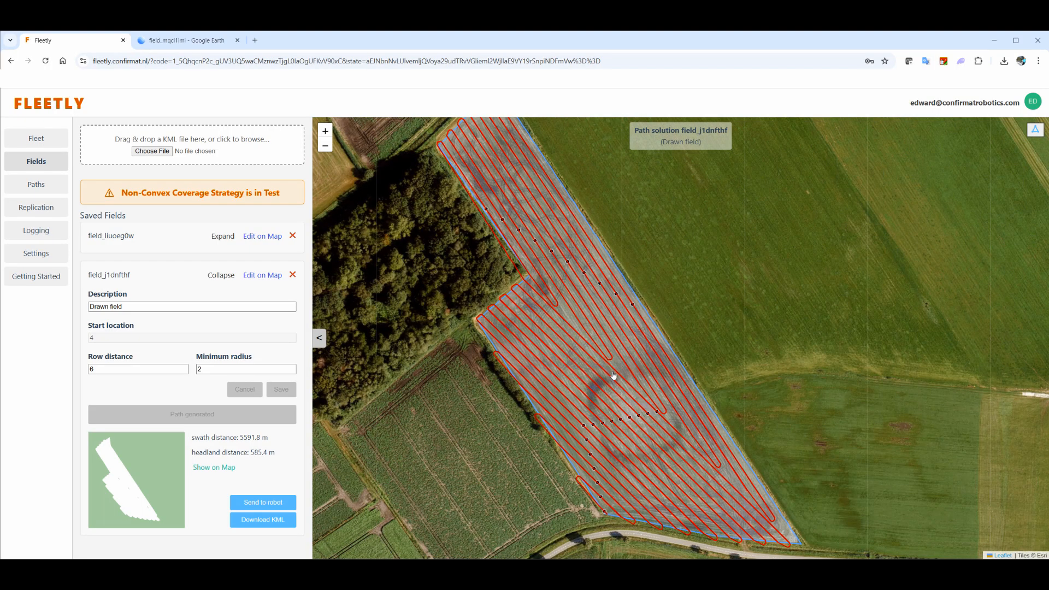
{"action": "scroll", "coordinate": [495, 392], "scroll_direction": "down", "scroll_amount": 2}
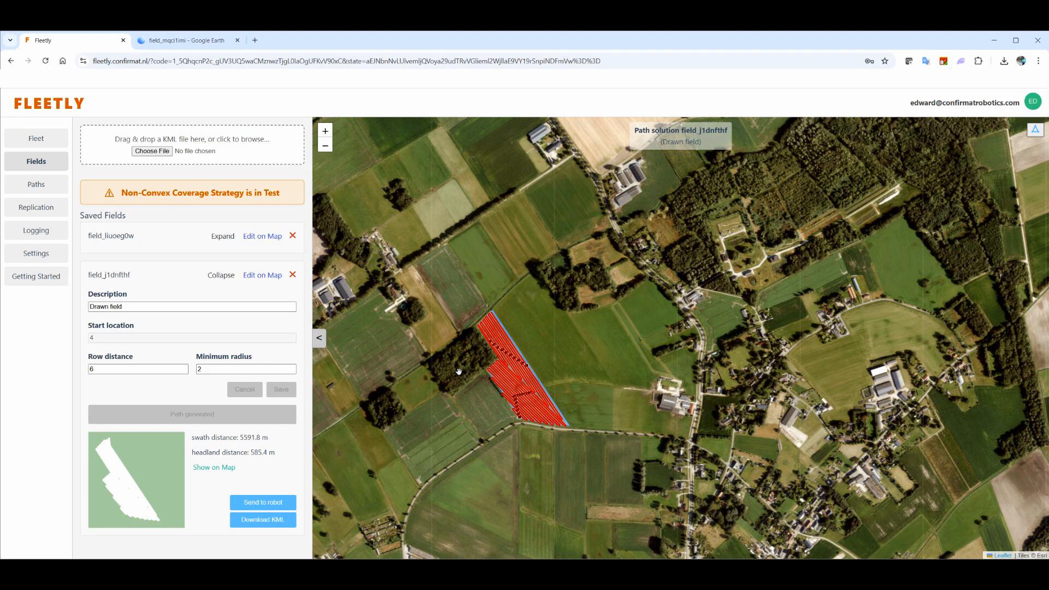
{"action": "left_click_drag", "start_coordinate": [458, 372], "coordinate": [826, 382]}
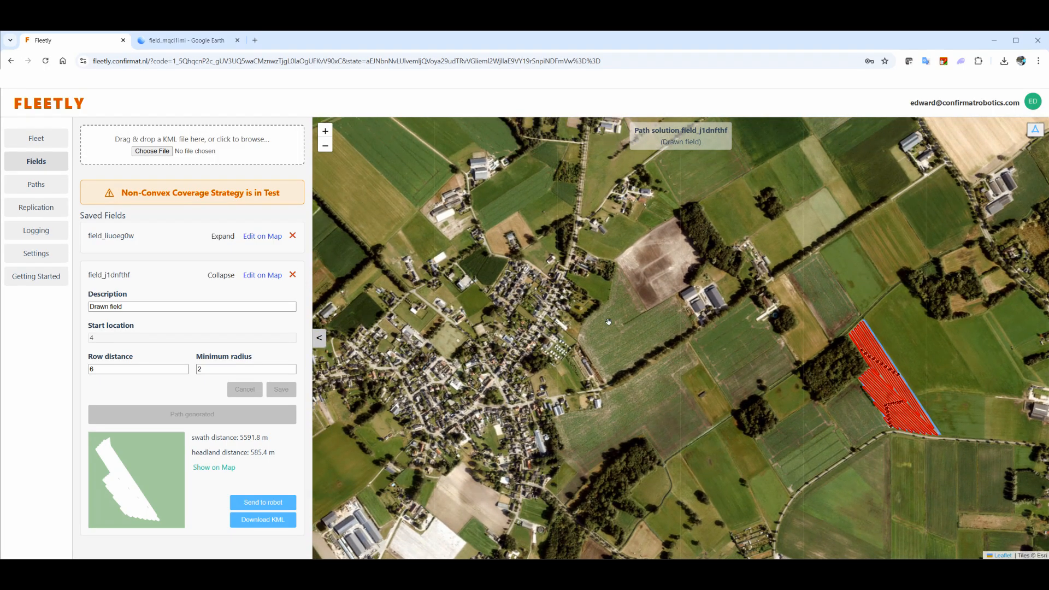
{"action": "mouse_move", "coordinate": [601, 318]}
{"action": "left_mouse_down"}
{"action": "mouse_move", "coordinate": [608, 365]}
{"action": "mouse_move", "coordinate": [609, 328]}
{"action": "left_mouse_up"}
{"action": "scroll", "coordinate": [631, 367], "scroll_direction": "up", "scroll_amount": 2}
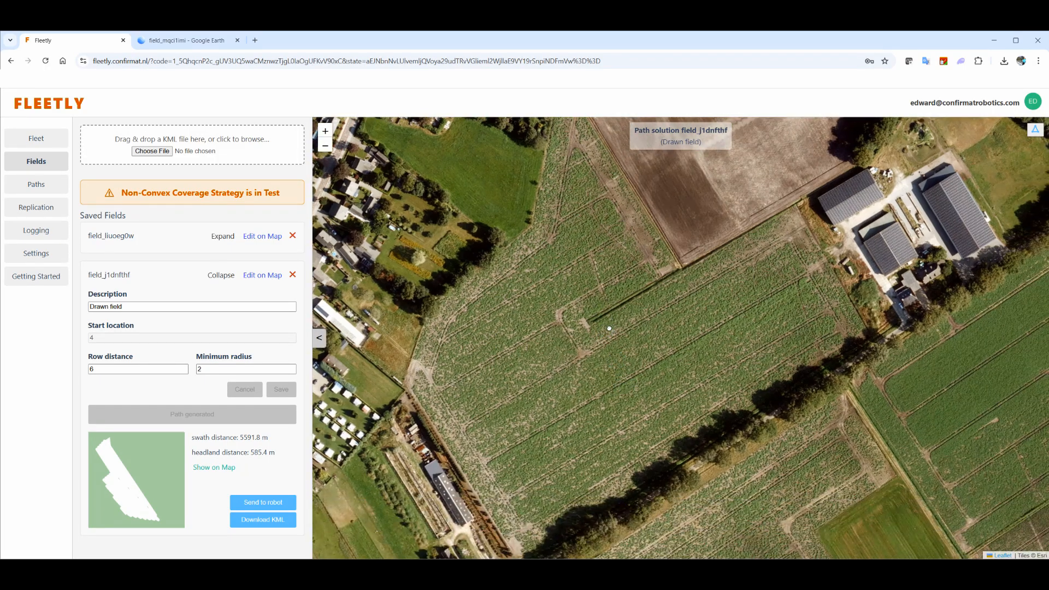
{"action": "scroll", "coordinate": [609, 328], "scroll_direction": "down", "scroll_amount": 1}
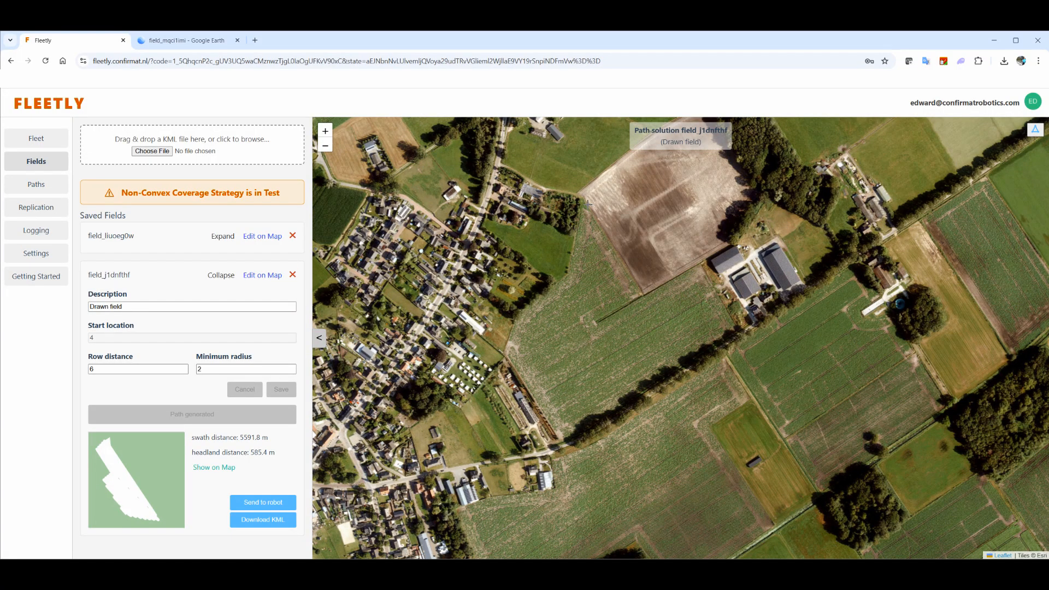
{"action": "left_click", "coordinate": [644, 298]}
{"action": "left_click", "coordinate": [699, 267]}
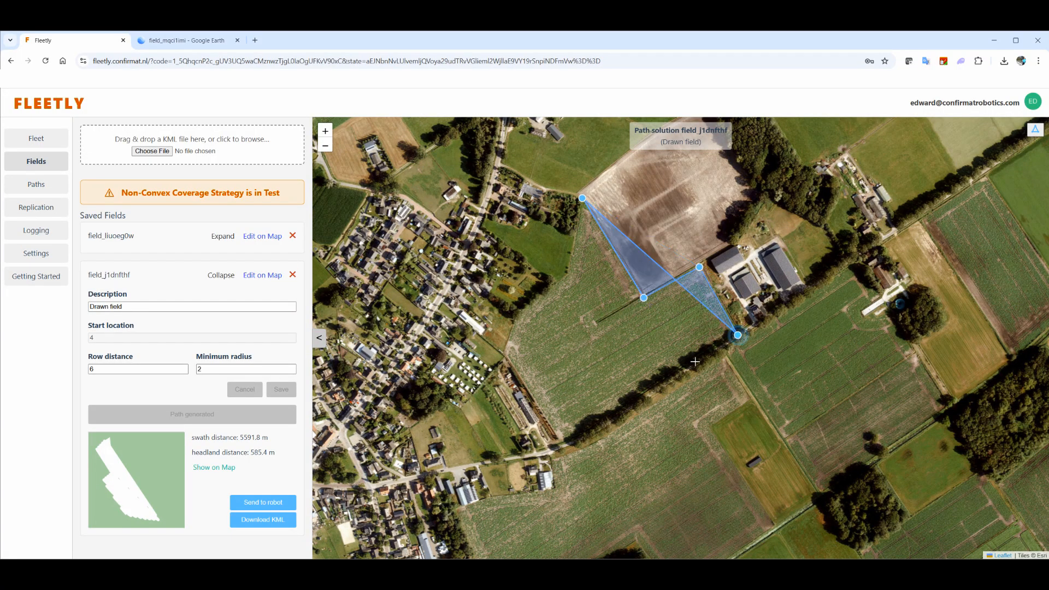
{"action": "left_click", "coordinate": [737, 335]}
{"action": "left_click", "coordinate": [562, 442]}
{"action": "left_click", "coordinate": [504, 354]}
{"action": "left_click", "coordinate": [518, 311]}
{"action": "left_click", "coordinate": [567, 271]}
{"action": "left_click", "coordinate": [583, 197]}
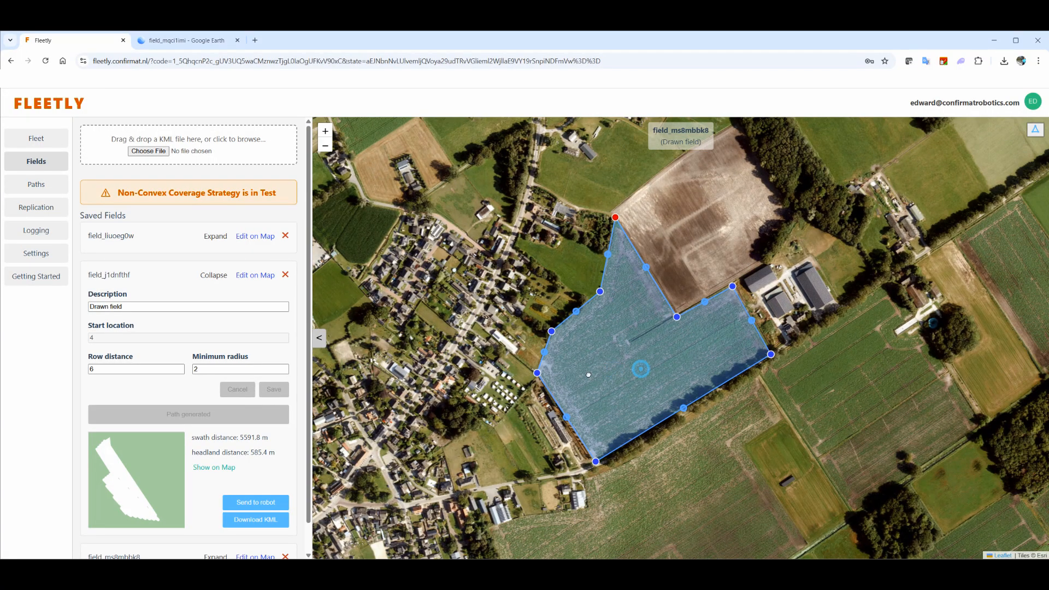
Collapse the previous field's details, and save the new field with row distance 5 and minimum radius 2.
{"action": "left_click", "coordinate": [223, 277]}
{"action": "left_click", "coordinate": [224, 314]}
{"action": "left_click_drag", "start_coordinate": [148, 408], "coordinate": [82, 408]}
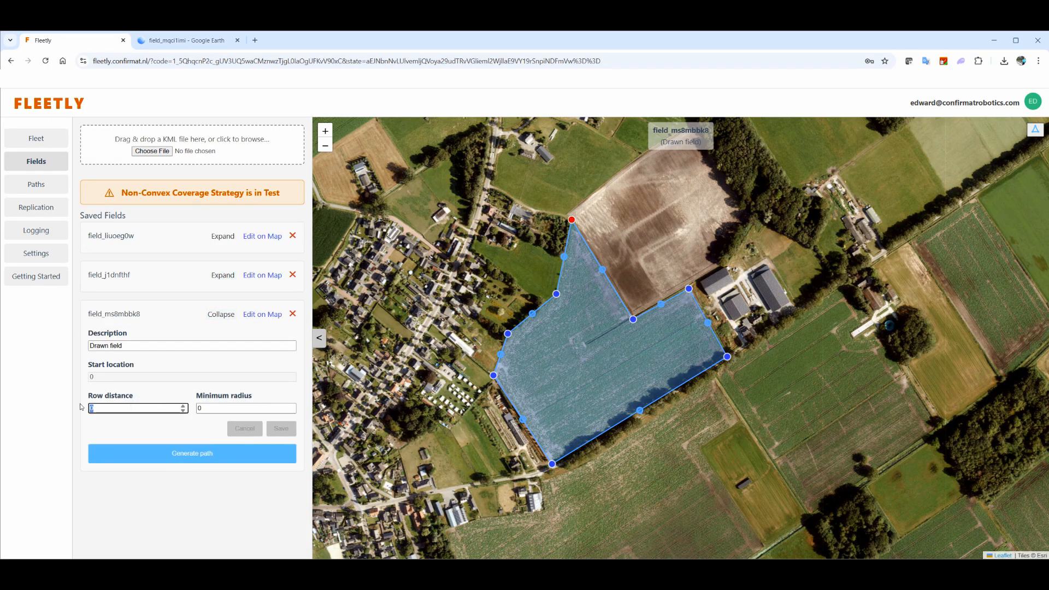
{"action": "type", "text": "5"}
{"action": "double_click", "coordinate": [230, 407]}
{"action": "type", "text": "2"}
{"action": "left_click", "coordinate": [280, 428]}
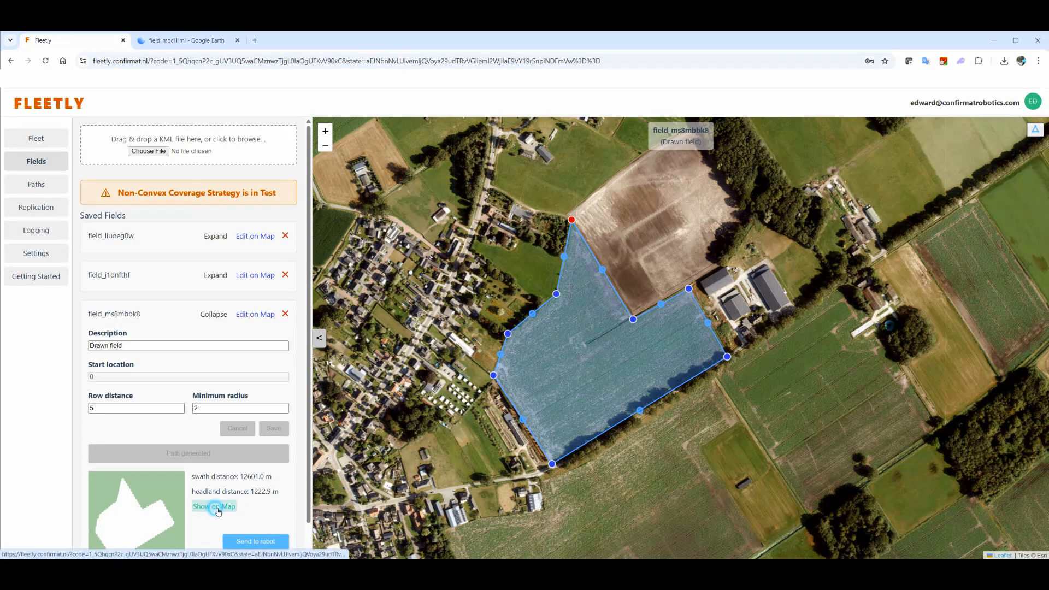
Generate the new field's coverage path, show it on the map, and inspect the rows and the transitions between its sections.
{"action": "left_click", "coordinate": [216, 508]}
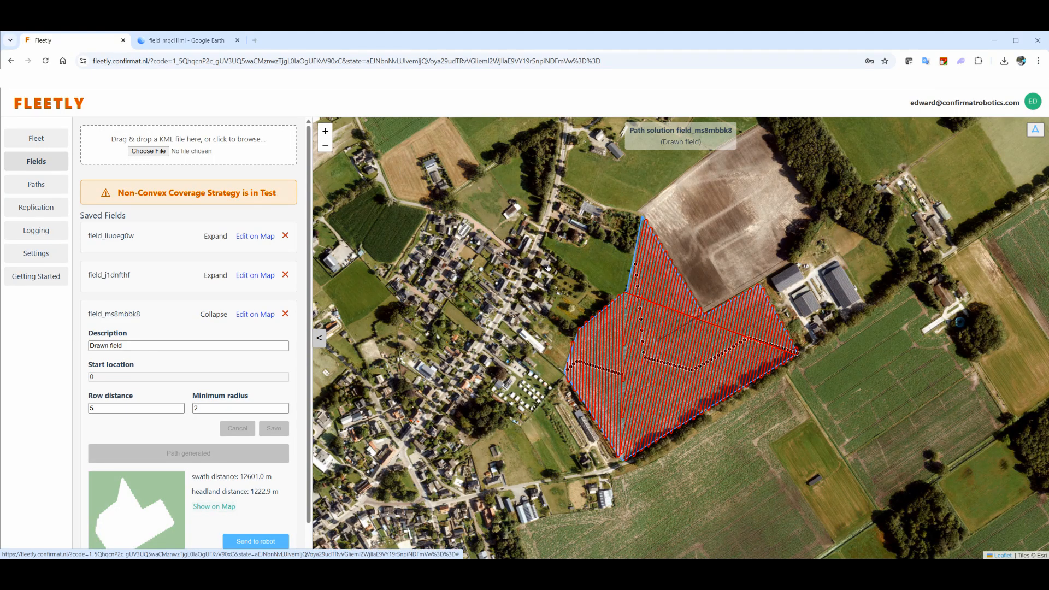
{"action": "left_click_drag", "start_coordinate": [610, 266], "coordinate": [570, 298]}
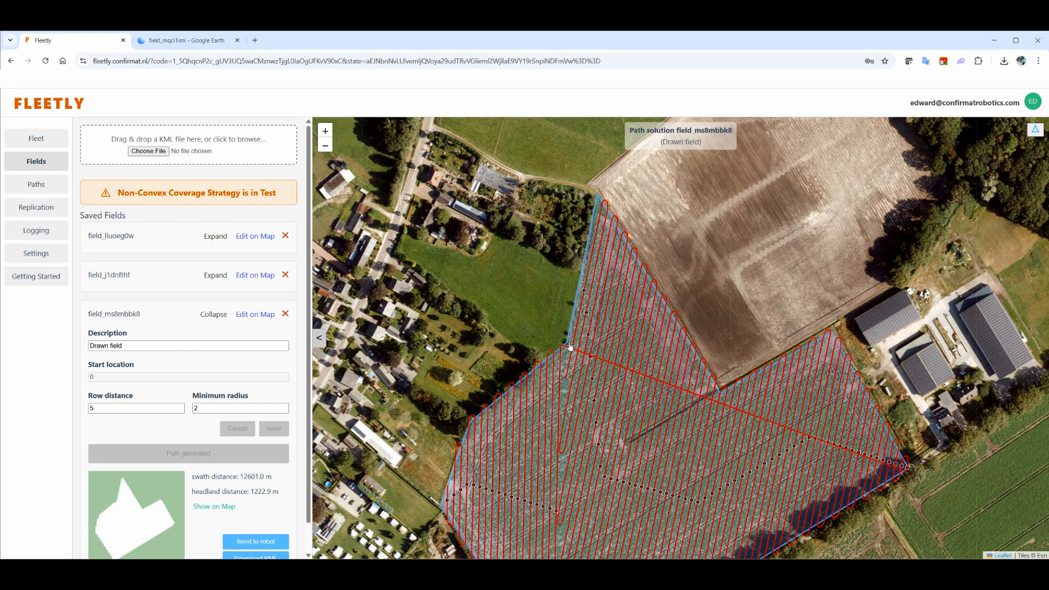
{"action": "scroll", "coordinate": [576, 356], "scroll_direction": "down", "scroll_amount": 1}
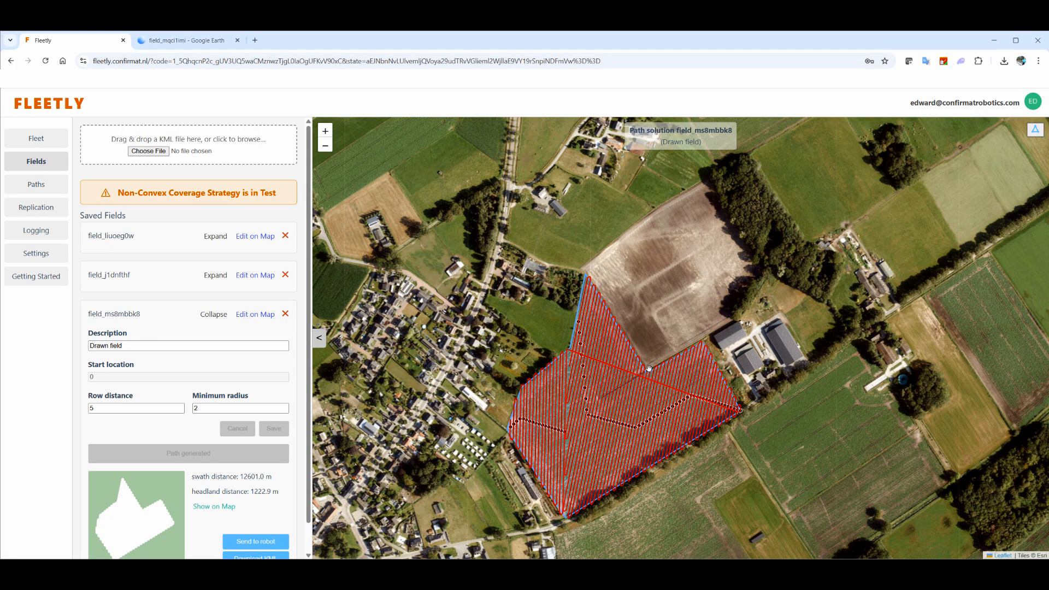
{"action": "scroll", "coordinate": [579, 359], "scroll_direction": "up", "scroll_amount": 1}
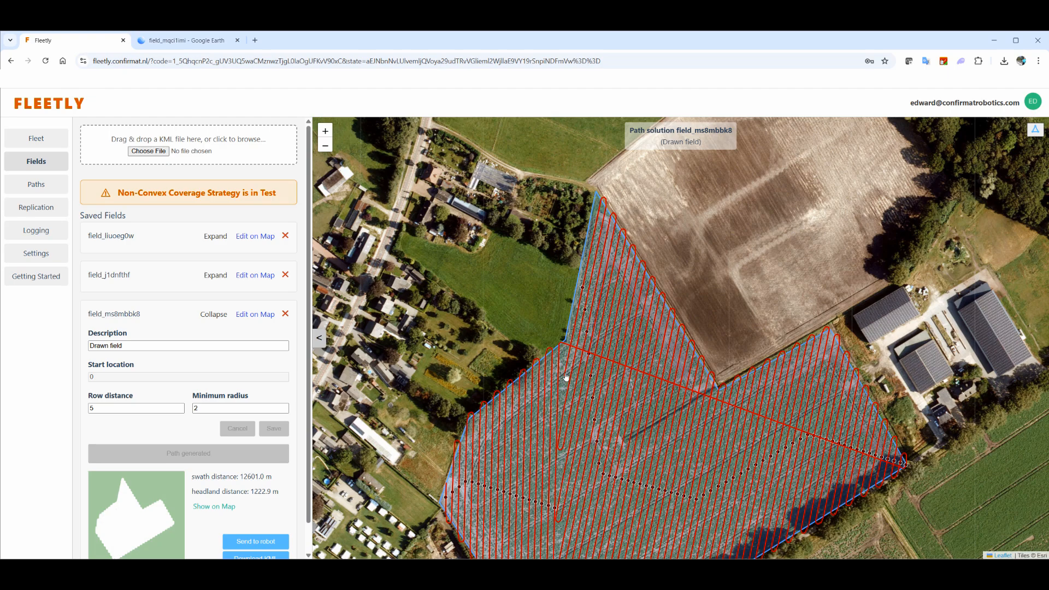
{"action": "scroll", "coordinate": [566, 377], "scroll_direction": "up", "scroll_amount": 1}
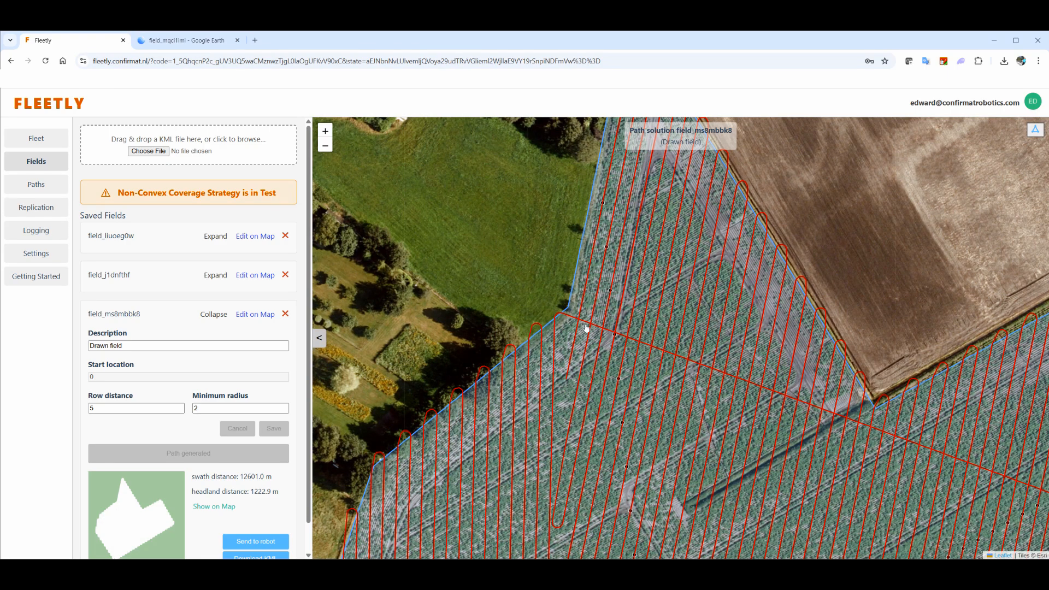
{"action": "scroll", "coordinate": [586, 329], "scroll_direction": "down", "scroll_amount": 1}
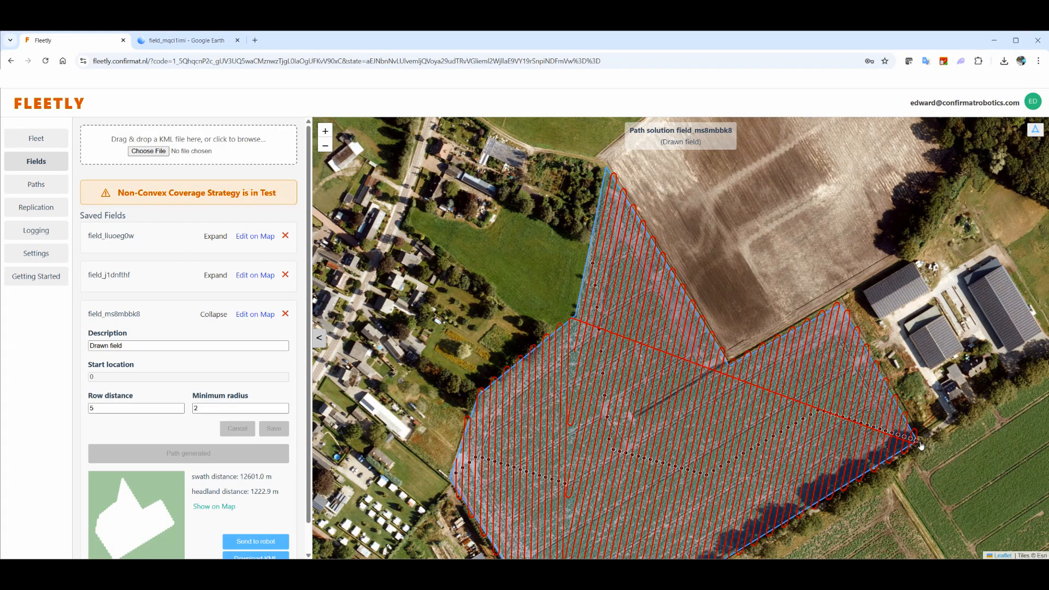
{"action": "left_click_drag", "start_coordinate": [518, 366], "coordinate": [564, 309]}
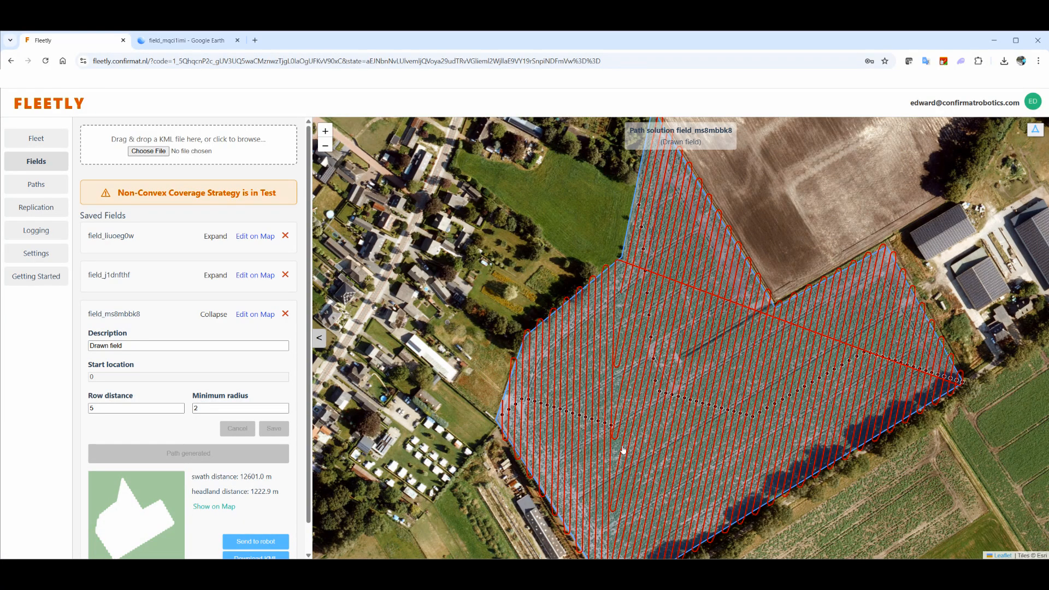
{"action": "left_click_drag", "start_coordinate": [623, 449], "coordinate": [529, 460]}
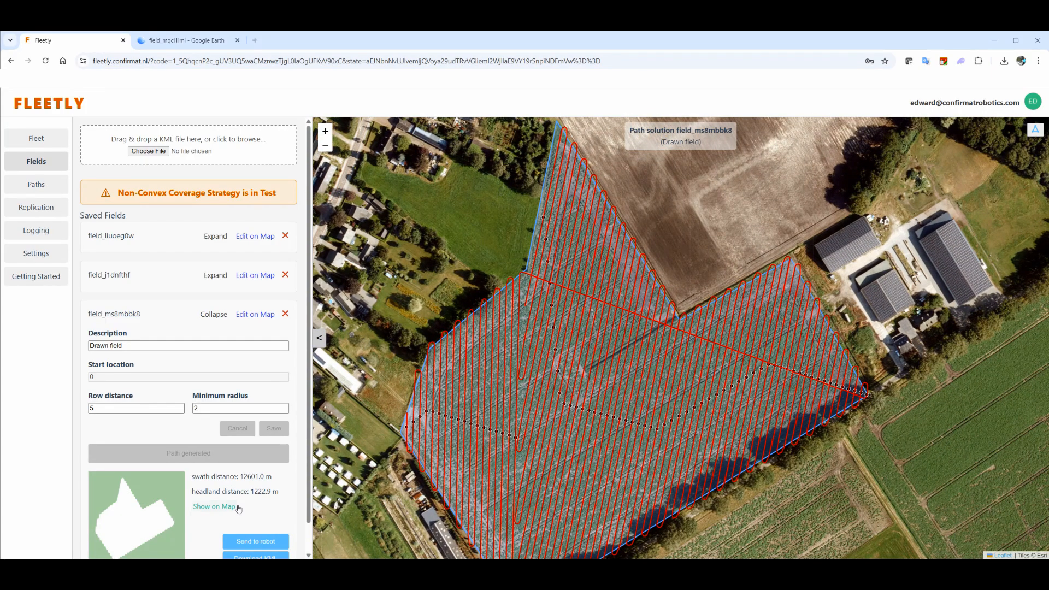
Save the inner notch corner beside the brown field as the start point, and regenerate the path and show it on the map.
{"action": "left_click", "coordinate": [259, 320]}
{"action": "left_click", "coordinate": [704, 315]}
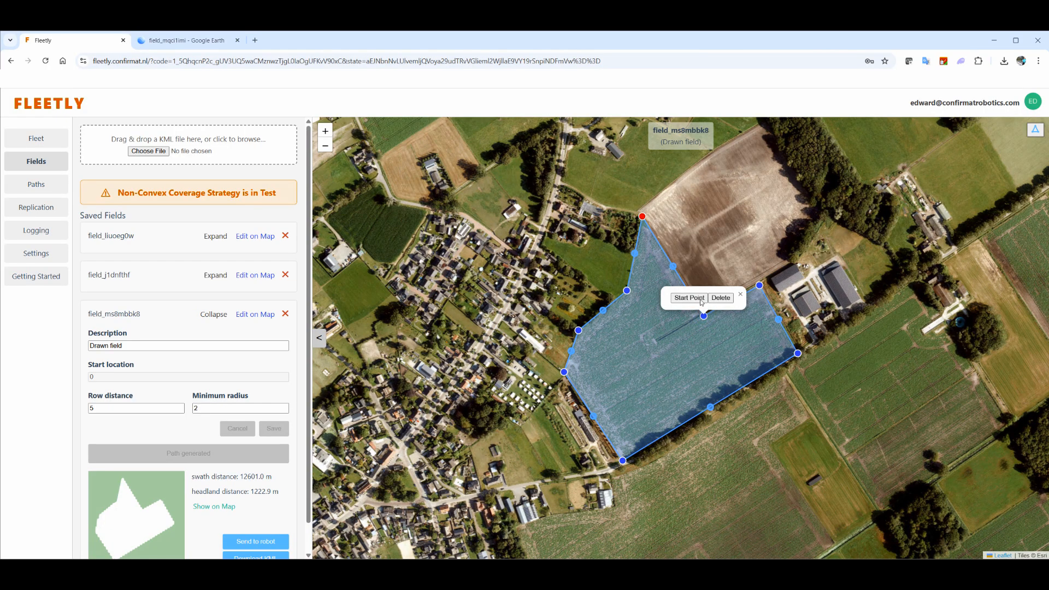
{"action": "left_click", "coordinate": [701, 300]}
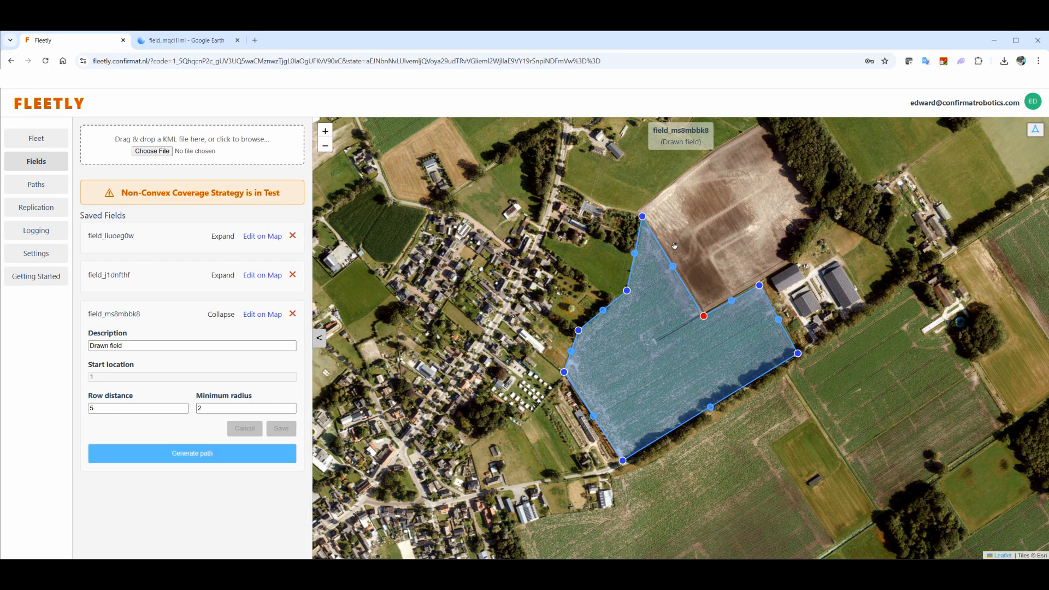
{"action": "left_click", "coordinate": [210, 453]}
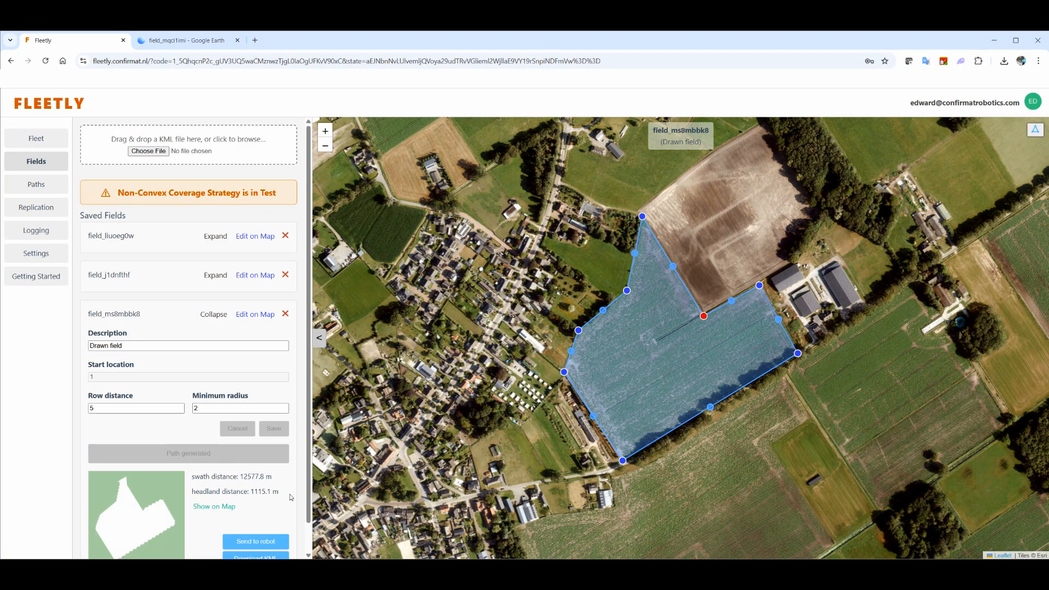
{"action": "left_click", "coordinate": [222, 507]}
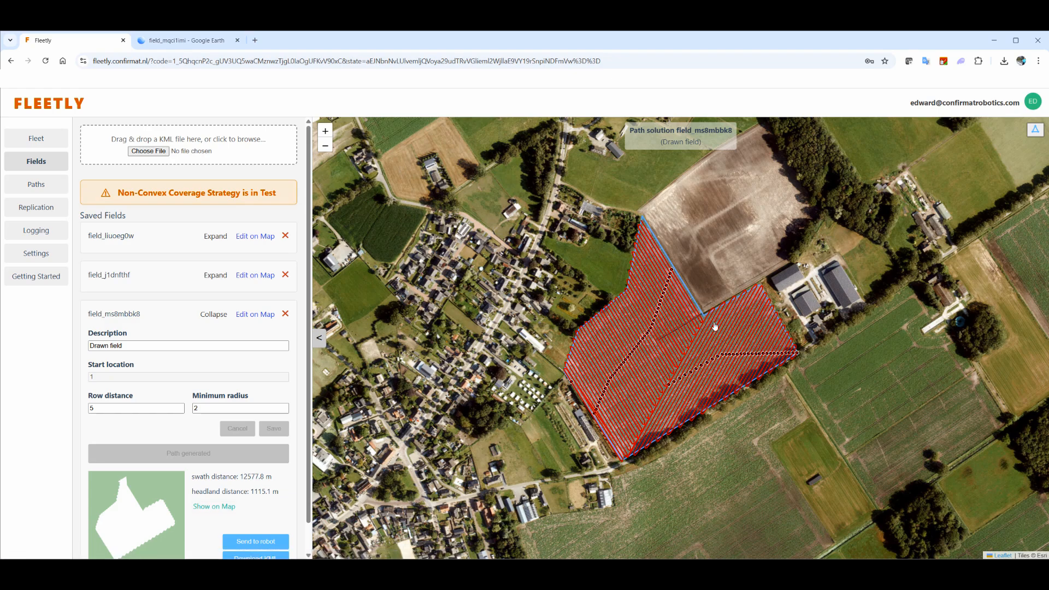
Examine the regenerated rows from the brown field's edge down to the southern corner, including those along the southwest boundary by the sheds.
{"action": "scroll", "coordinate": [691, 269], "scroll_direction": "up", "scroll_amount": 1}
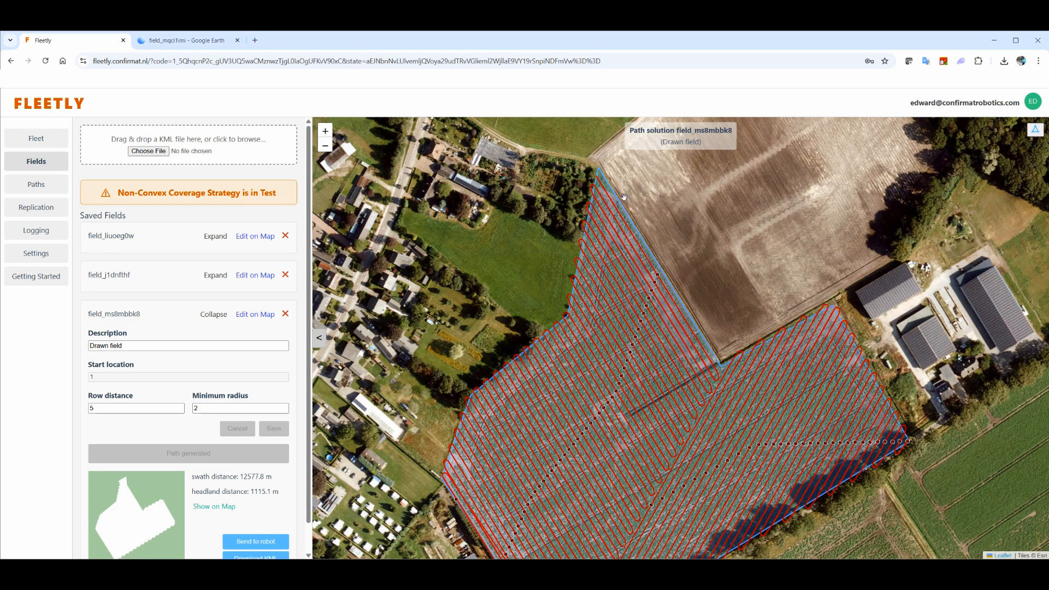
{"action": "left_click_drag", "start_coordinate": [552, 162], "coordinate": [561, 224]}
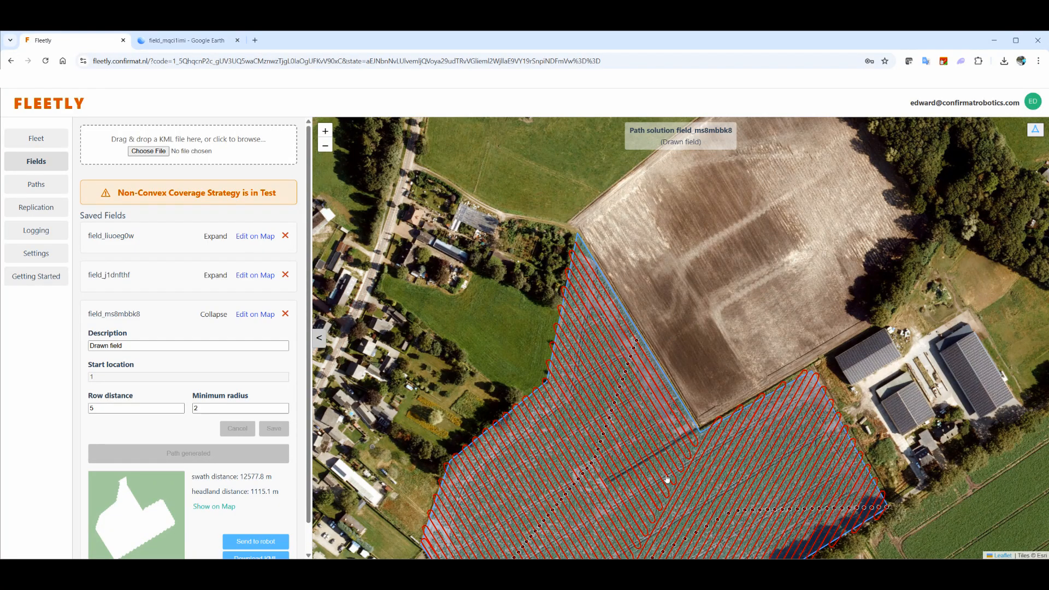
{"action": "left_click_drag", "start_coordinate": [619, 477], "coordinate": [646, 250]}
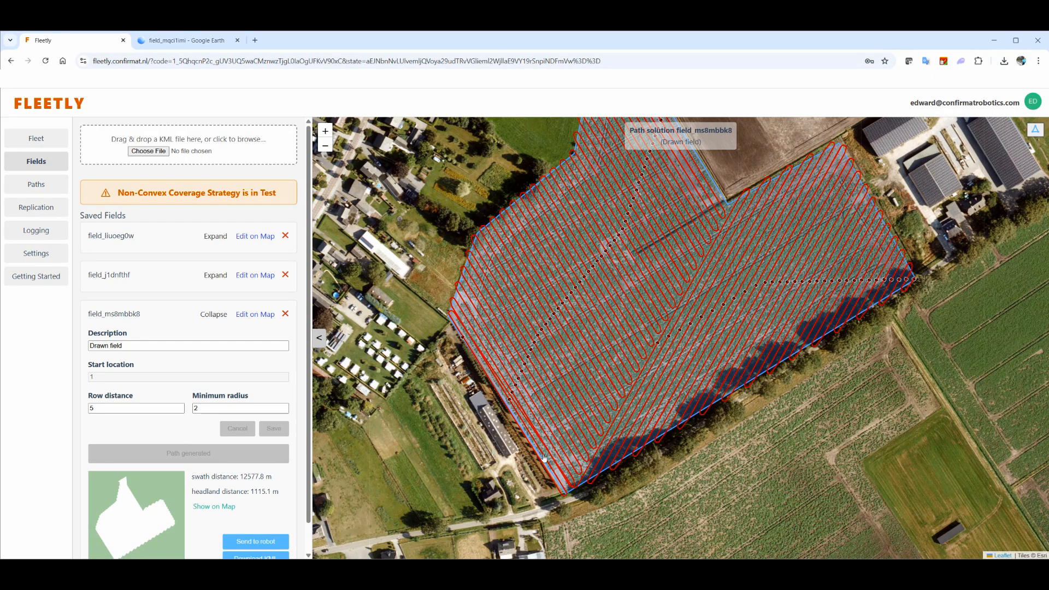
{"action": "scroll", "coordinate": [543, 444], "scroll_direction": "up", "scroll_amount": 3}
{"action": "scroll", "coordinate": [542, 442], "scroll_direction": "down", "scroll_amount": 2}
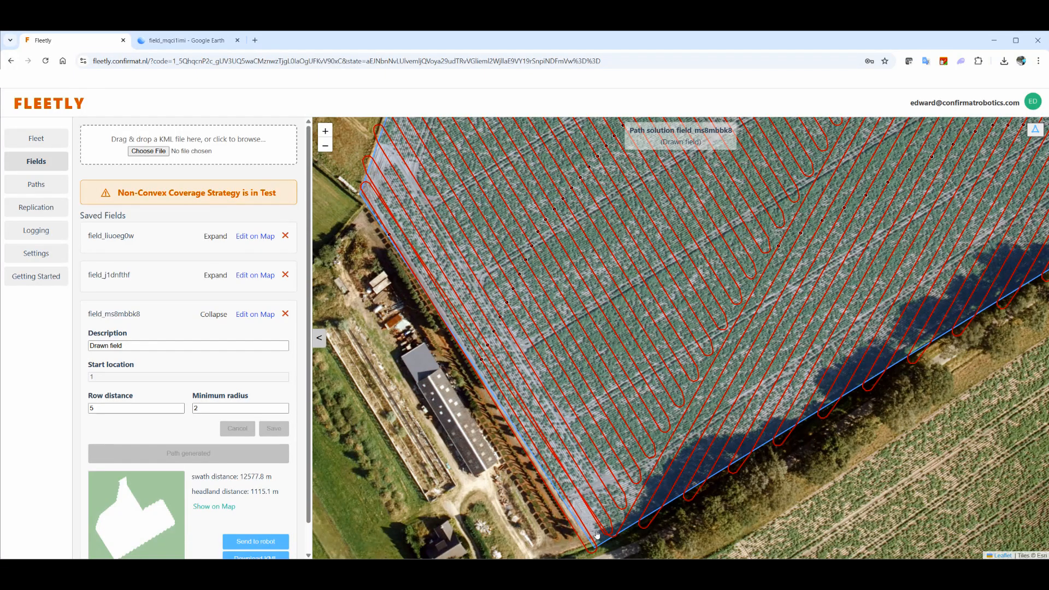
{"action": "left_click_drag", "start_coordinate": [598, 538], "coordinate": [608, 493]}
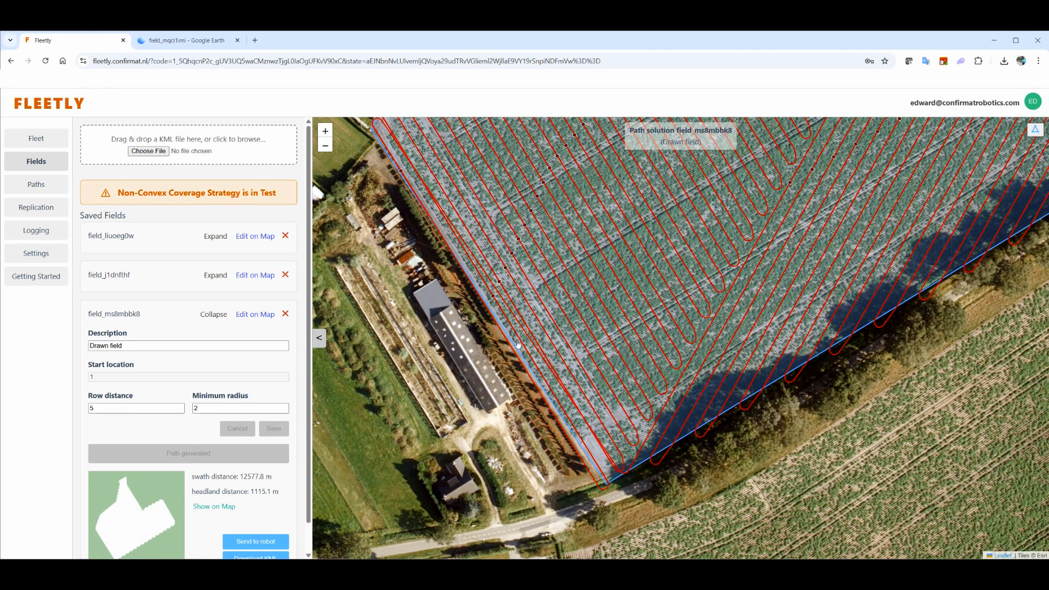
{"action": "left_click_drag", "start_coordinate": [447, 205], "coordinate": [489, 289]}
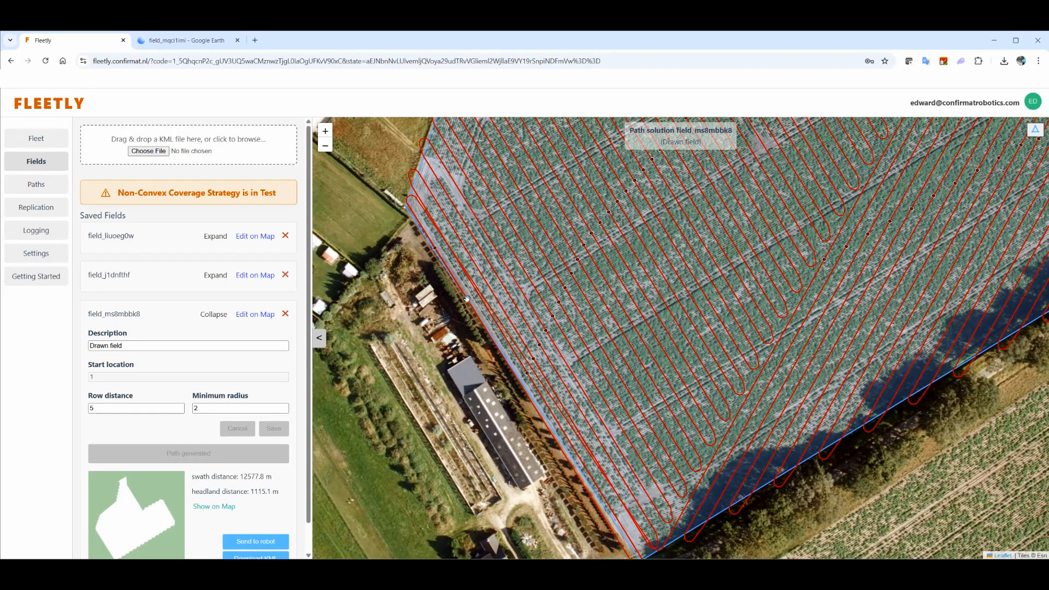
{"action": "scroll", "coordinate": [467, 298], "scroll_direction": "up", "scroll_amount": 1}
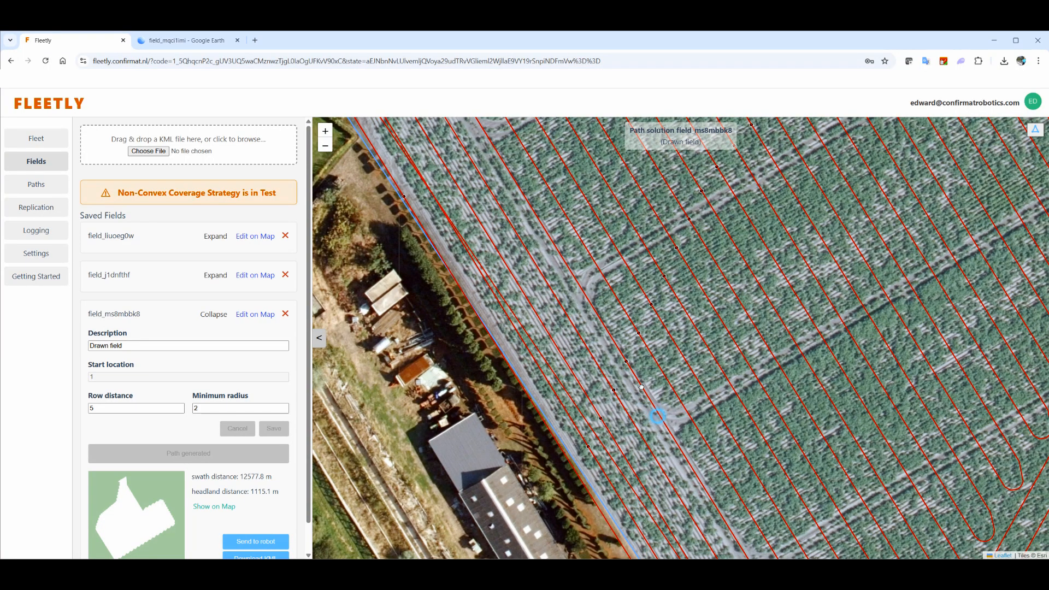
{"action": "left_click_drag", "start_coordinate": [660, 420], "coordinate": [557, 209]}
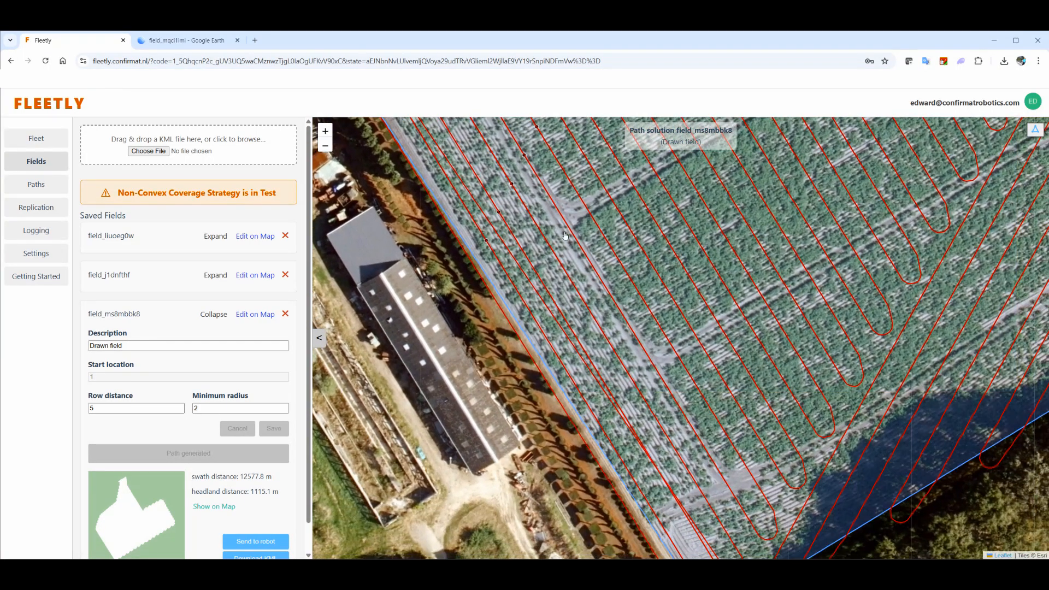
{"action": "left_click_drag", "start_coordinate": [730, 461], "coordinate": [661, 337]}
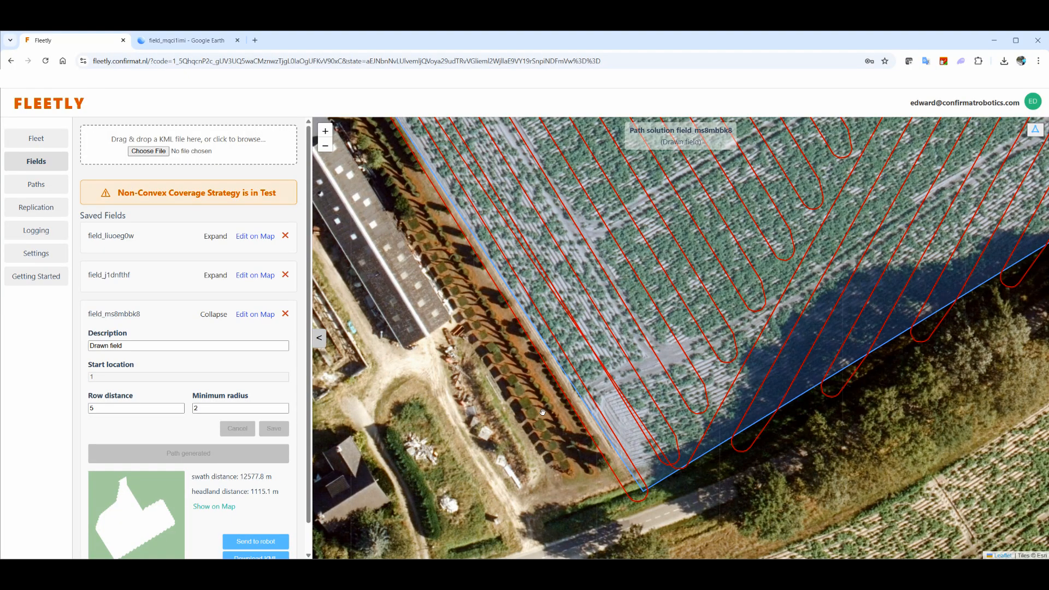
{"action": "left_click_drag", "start_coordinate": [539, 408], "coordinate": [705, 552]}
{"action": "left_click_drag", "start_coordinate": [516, 258], "coordinate": [699, 435]}
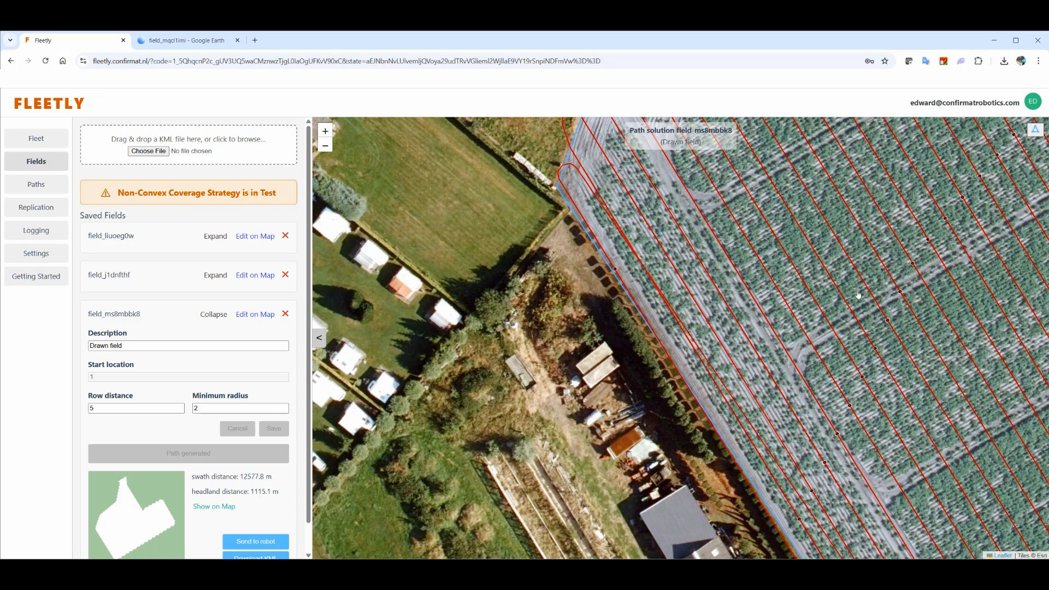
{"action": "left_click_drag", "start_coordinate": [857, 294], "coordinate": [543, 209]}
{"action": "left_click_drag", "start_coordinate": [756, 358], "coordinate": [764, 247]}
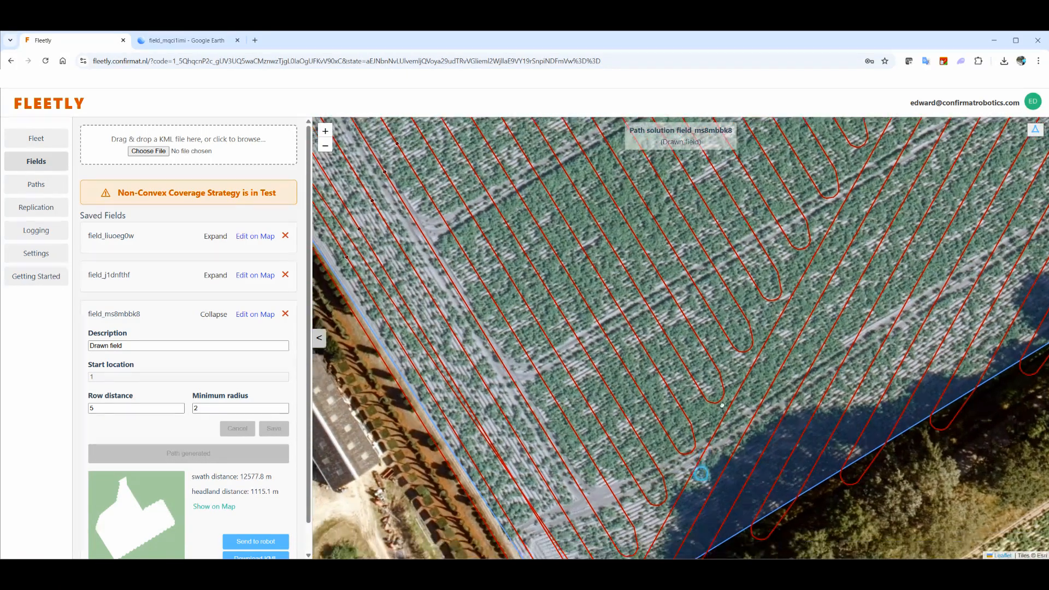
{"action": "left_click_drag", "start_coordinate": [721, 492], "coordinate": [718, 377]}
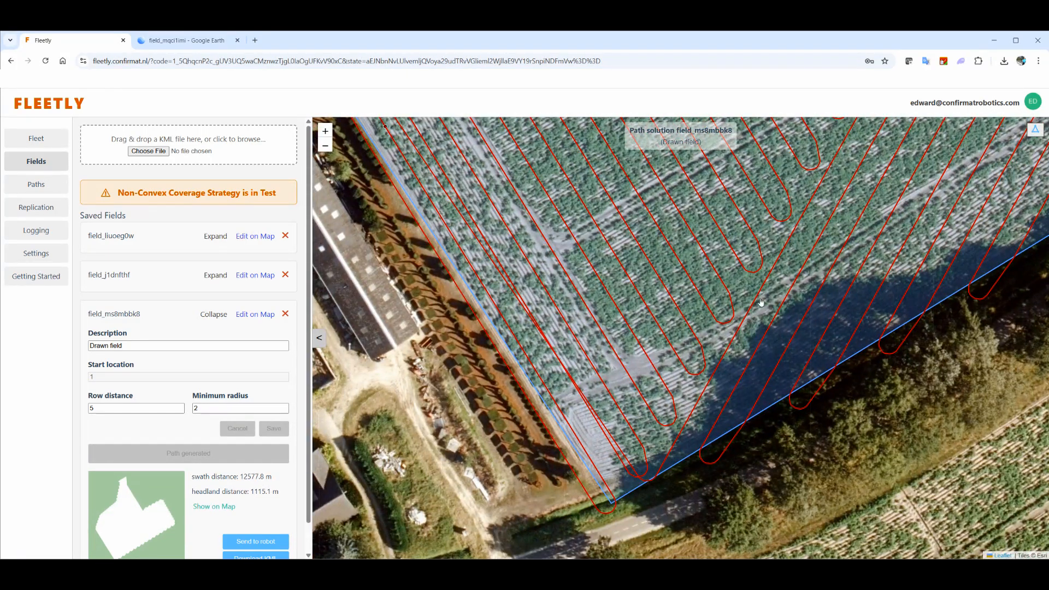
{"action": "scroll", "coordinate": [811, 322], "scroll_direction": "down", "scroll_amount": 3}
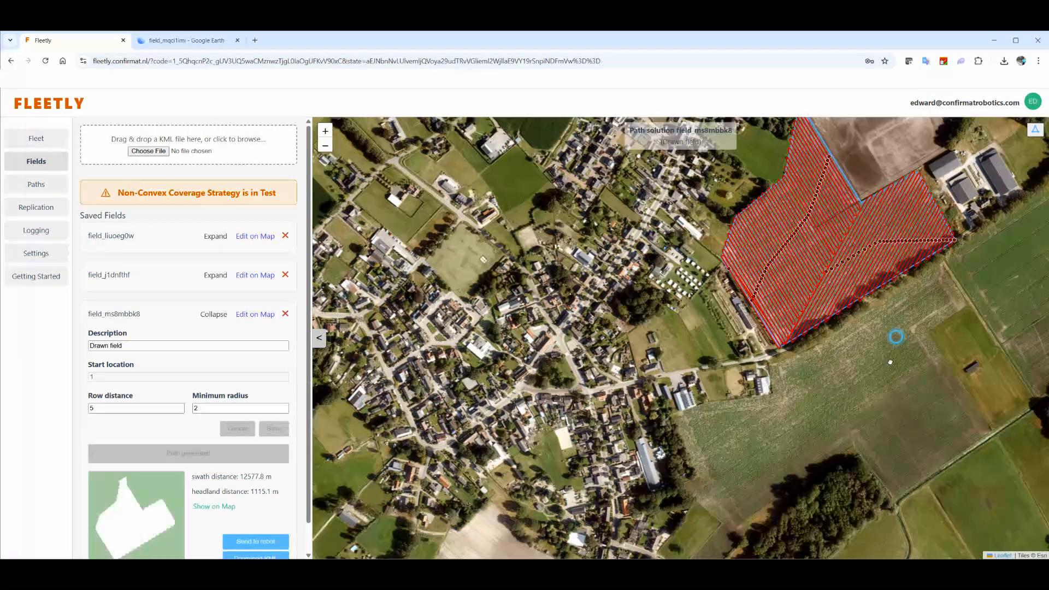
Start a new field polygon at the garden beside the road, tracing the road, the eastern tree line and the brown field's edge to the western corner.
{"action": "left_click_drag", "start_coordinate": [892, 335], "coordinate": [776, 433]}
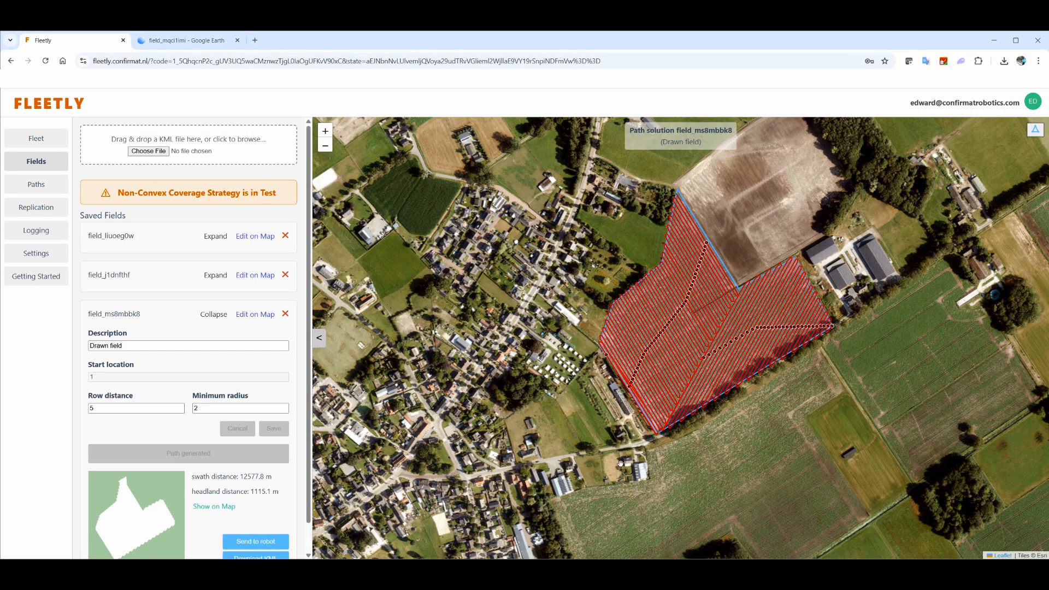
{"action": "left_click_drag", "start_coordinate": [534, 479], "coordinate": [682, 275]}
{"action": "left_click_drag", "start_coordinate": [437, 328], "coordinate": [928, 284]}
{"action": "left_click", "coordinate": [1035, 129]}
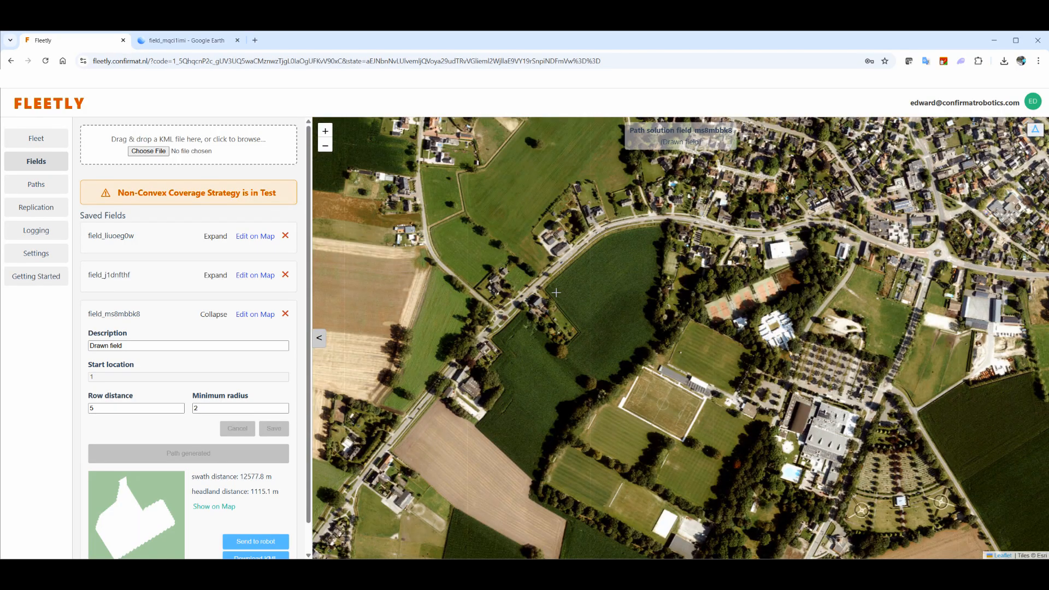
{"action": "left_click", "coordinate": [548, 287]}
{"action": "left_click", "coordinate": [605, 237]}
{"action": "left_click", "coordinate": [672, 228]}
{"action": "left_click", "coordinate": [663, 287]}
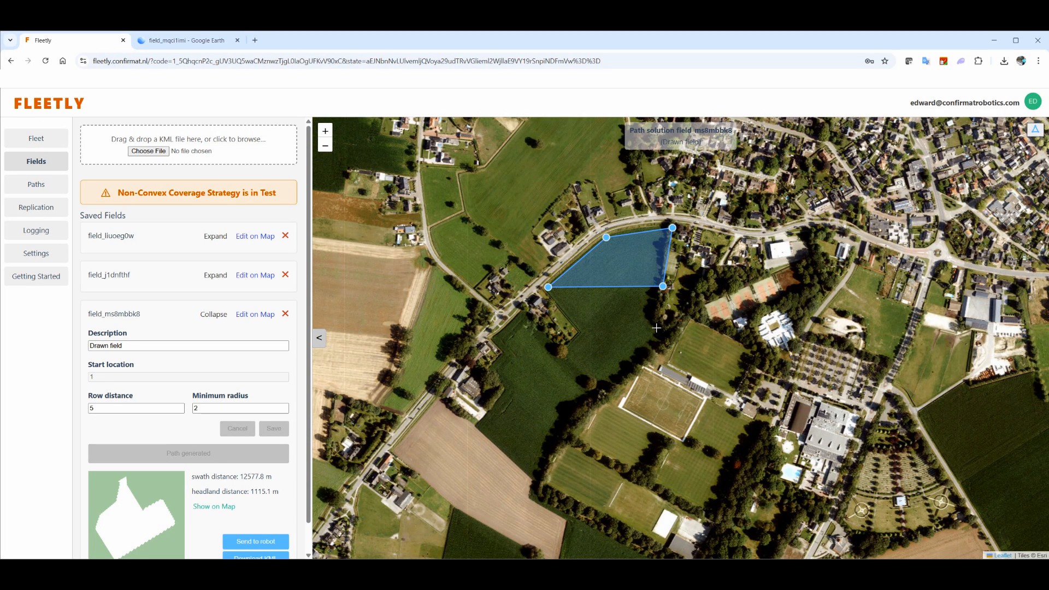
{"action": "left_click", "coordinate": [653, 316]}
{"action": "left_click", "coordinate": [668, 333]}
{"action": "left_click", "coordinate": [587, 414]}
{"action": "left_click", "coordinate": [538, 486]}
{"action": "left_click", "coordinate": [475, 423]}
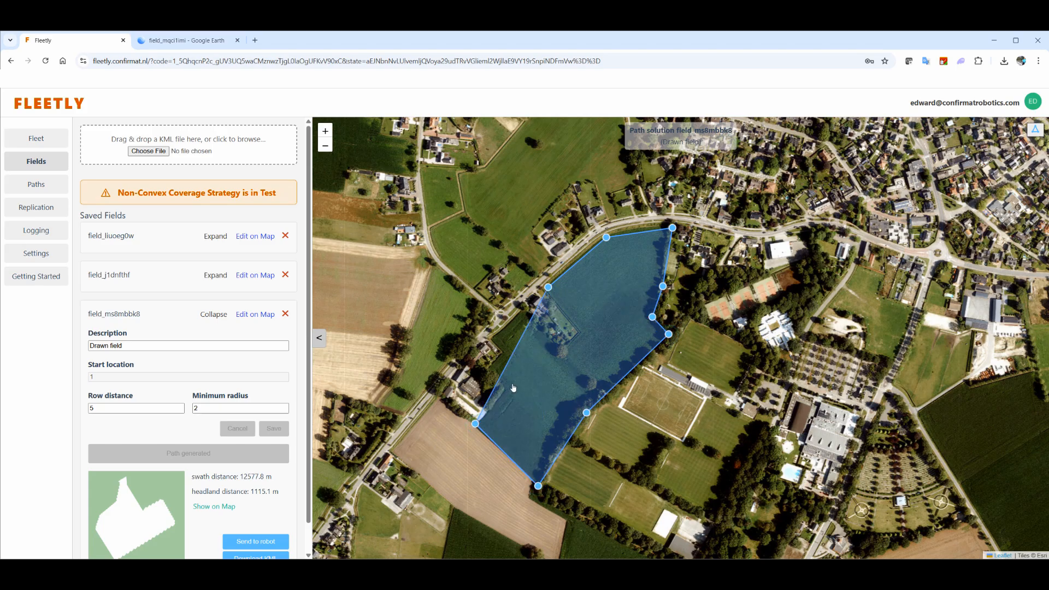
Trace the rest of the boundary past the western buildings and around the garden notch, and close the polygon at its first corner.
{"action": "left_click", "coordinate": [505, 387]}
{"action": "left_click", "coordinate": [493, 362]}
{"action": "left_click", "coordinate": [503, 351]}
{"action": "left_click", "coordinate": [548, 286]}
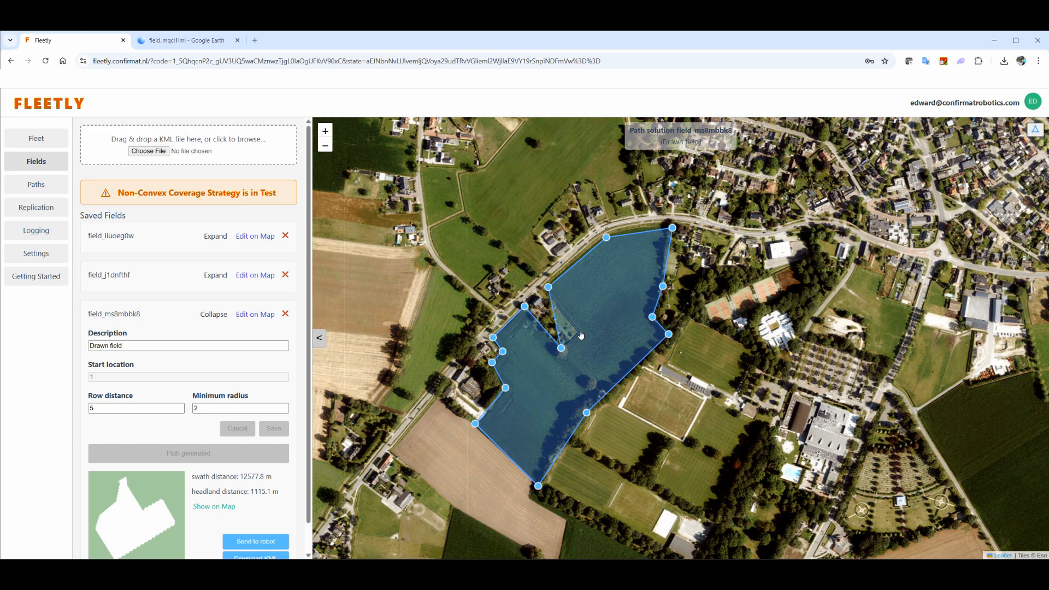
Save the drawn field with row distance 5 and minimum radius 2, and generate its coverage path and show it on the map.
{"action": "scroll", "coordinate": [651, 315], "scroll_direction": "up", "scroll_amount": 2}
{"action": "scroll", "coordinate": [652, 315], "scroll_direction": "down", "scroll_amount": 1}
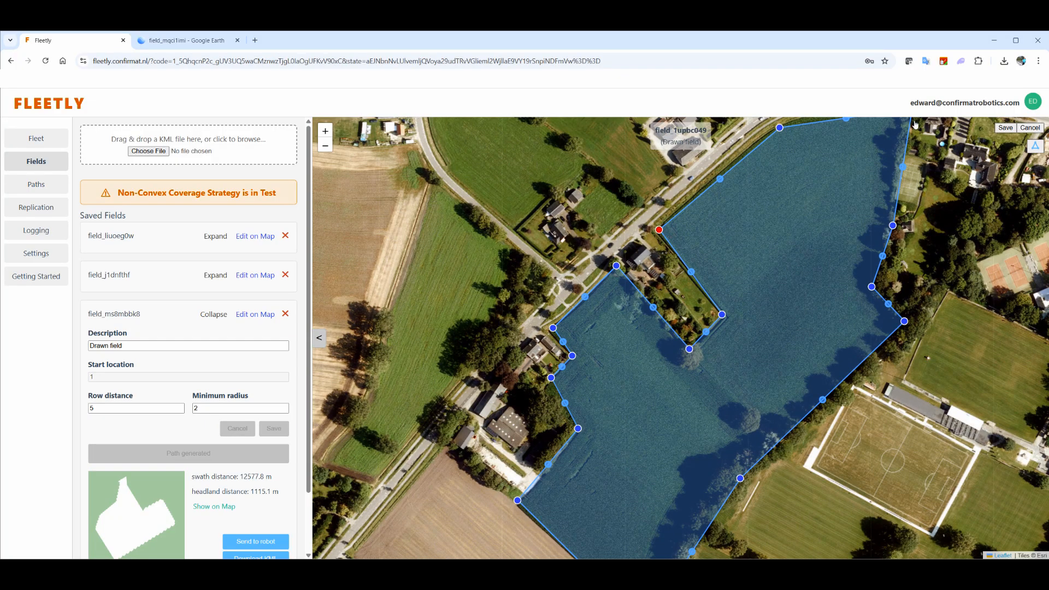
{"action": "left_click", "coordinate": [222, 323]}
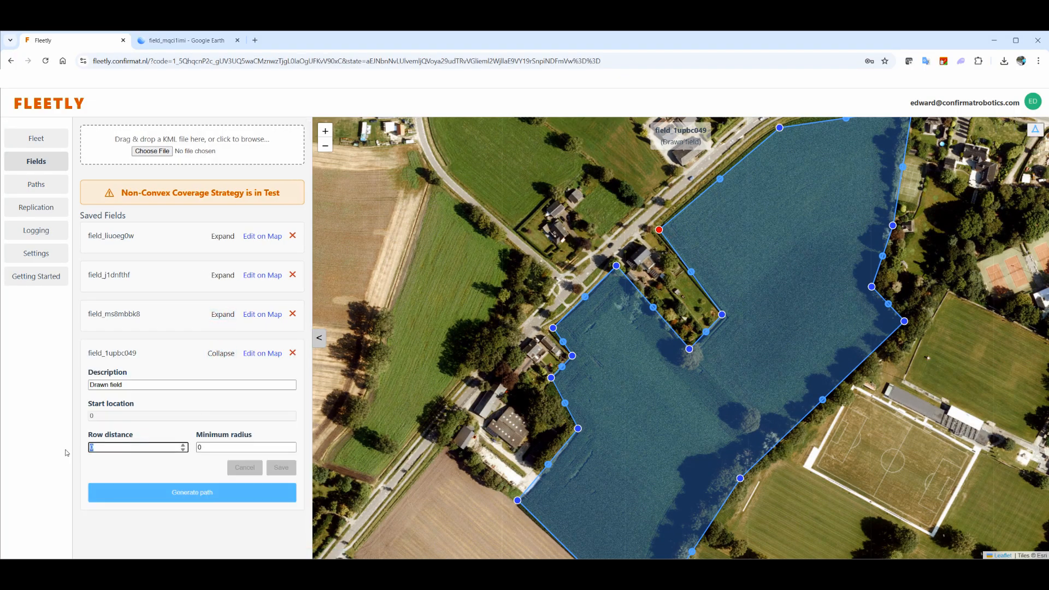
{"action": "left_click", "coordinate": [264, 499]}
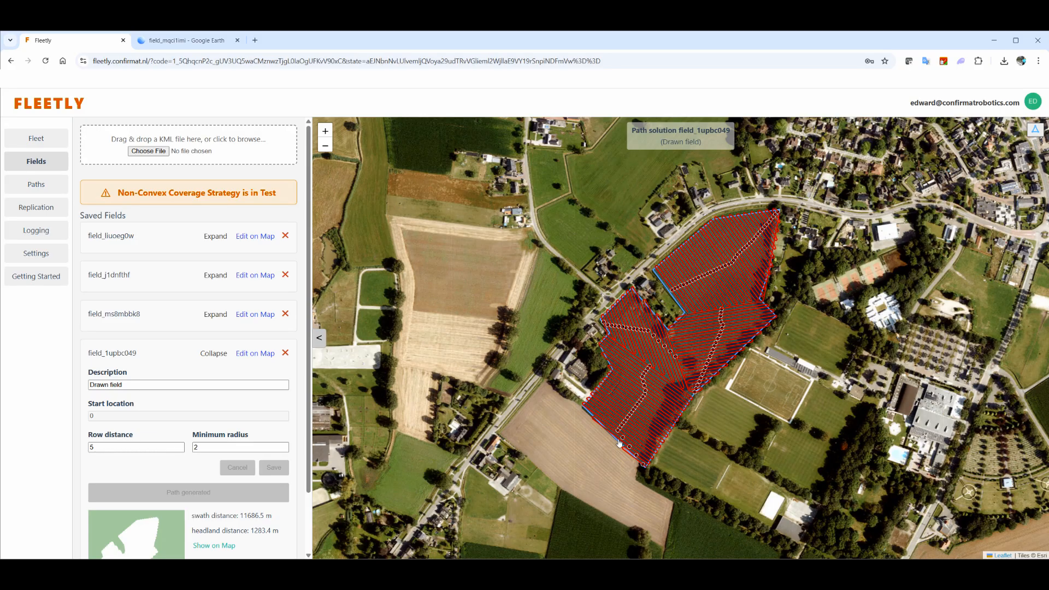
Examine the generated rows and their turns along the southeastern boundary, especially near the bend beside the football pitch.
{"action": "scroll", "coordinate": [658, 389], "scroll_direction": "up", "scroll_amount": 1}
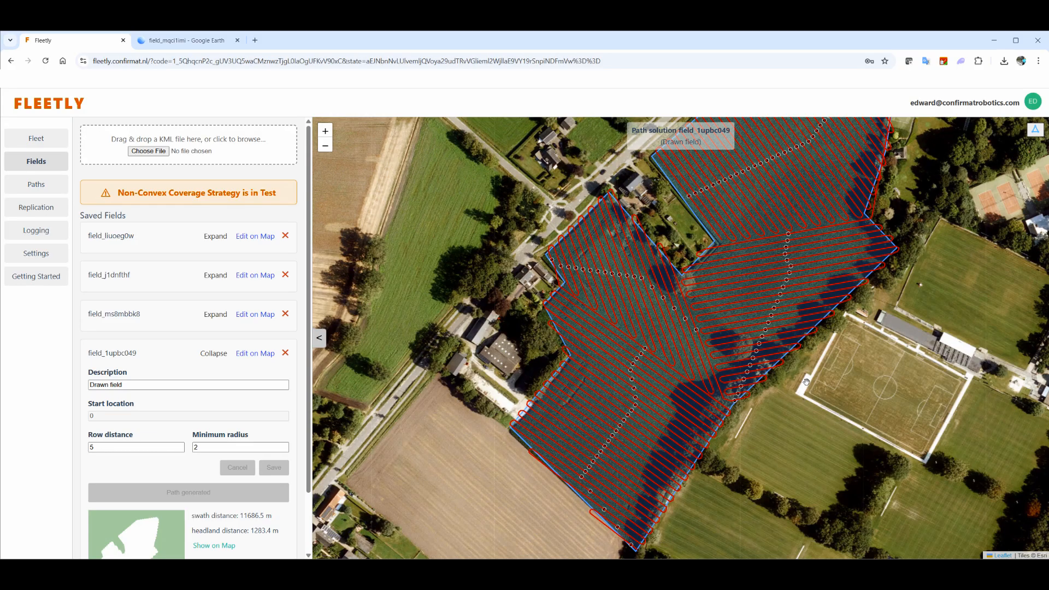
{"action": "left_click_drag", "start_coordinate": [885, 391], "coordinate": [852, 410]}
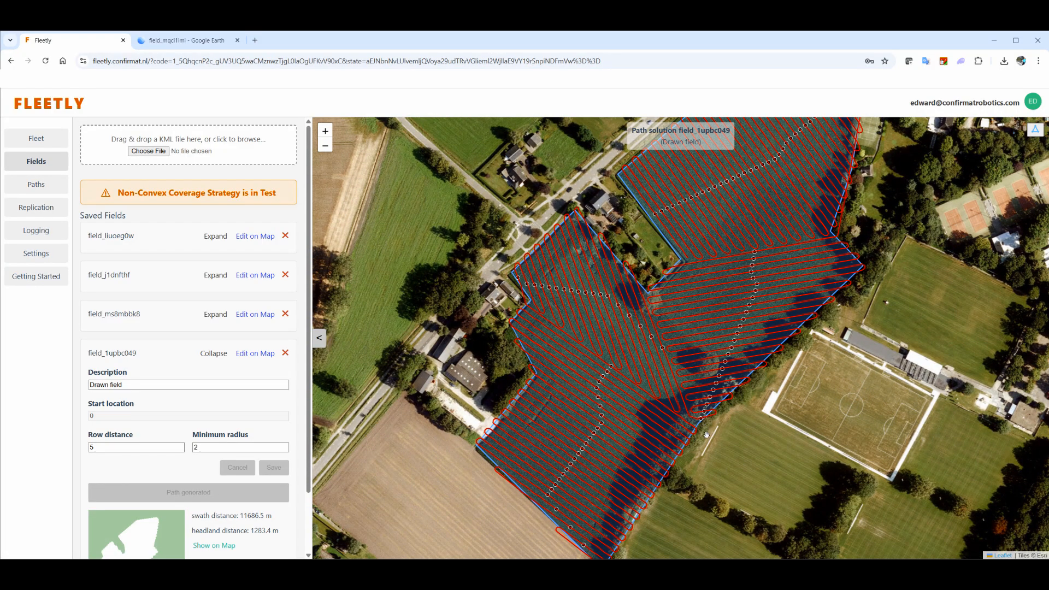
{"action": "scroll", "coordinate": [715, 437], "scroll_direction": "up", "scroll_amount": 2}
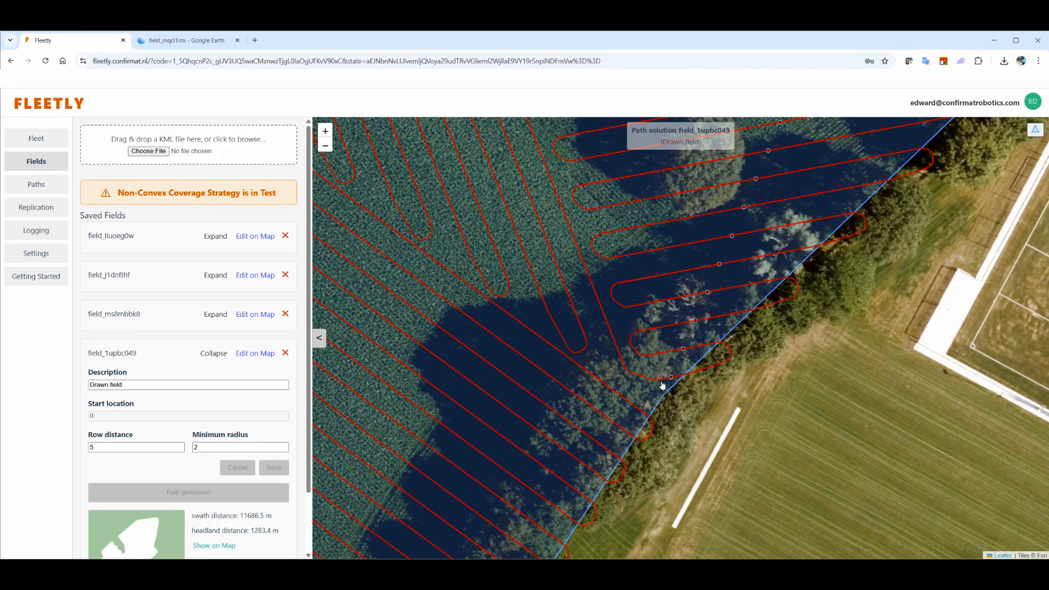
{"action": "left_click_drag", "start_coordinate": [644, 367], "coordinate": [739, 344]}
{"action": "scroll", "coordinate": [746, 414], "scroll_direction": "down", "scroll_amount": 1}
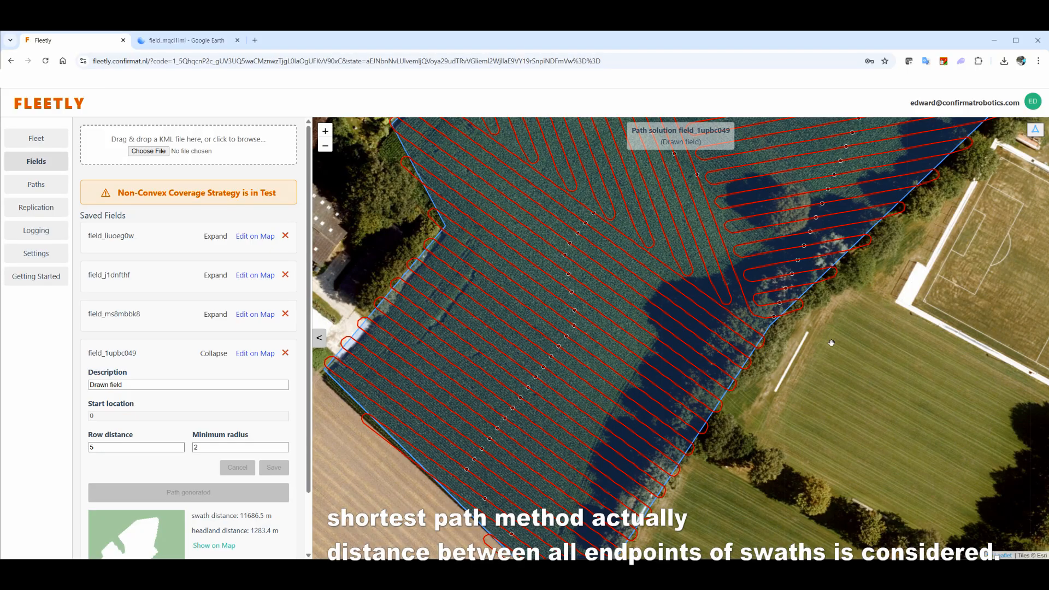
{"action": "scroll", "coordinate": [776, 360], "scroll_direction": "up", "scroll_amount": 1}
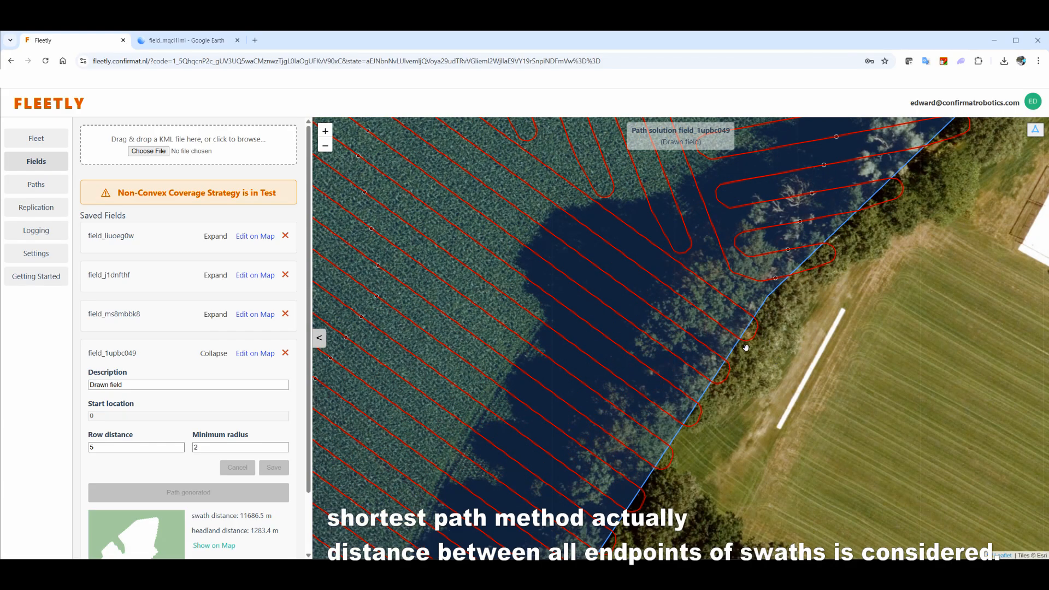
{"action": "left_click_drag", "start_coordinate": [747, 379], "coordinate": [747, 338]}
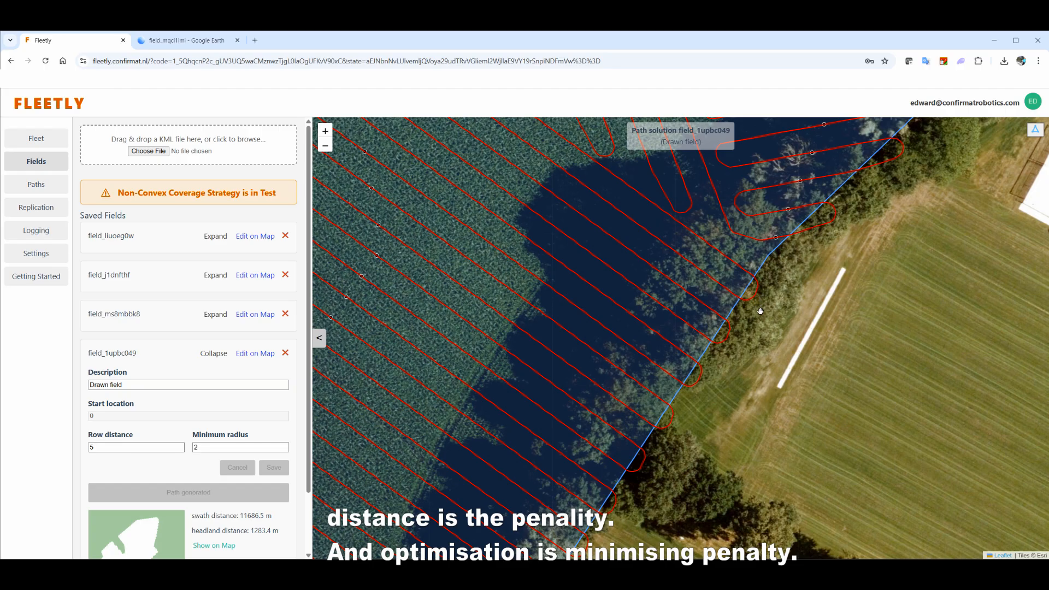
{"action": "left_click_drag", "start_coordinate": [760, 310], "coordinate": [729, 322]}
{"action": "scroll", "coordinate": [722, 317], "scroll_direction": "up", "scroll_amount": 1}
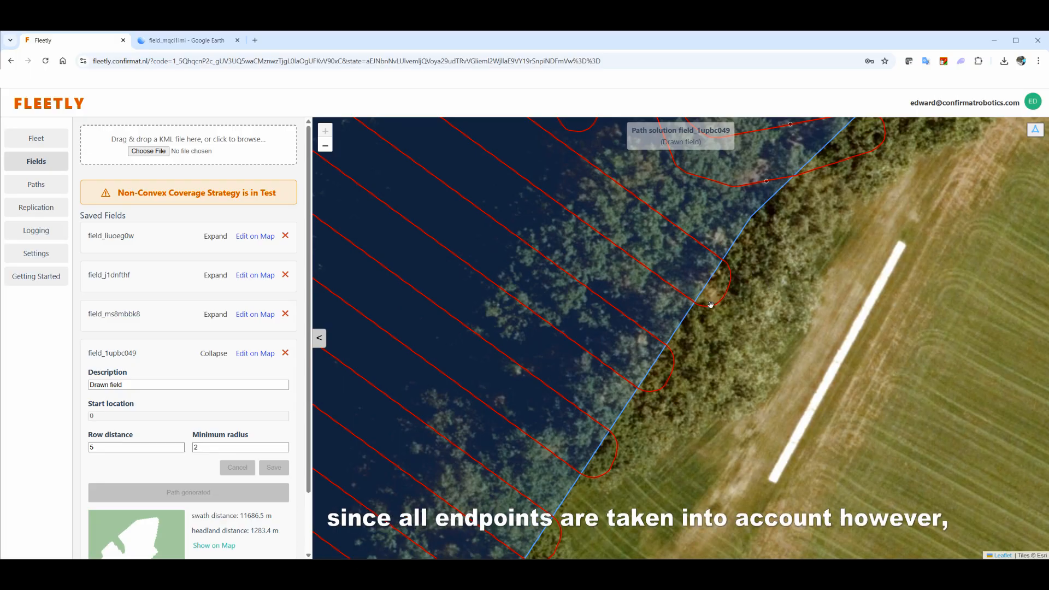
{"action": "left_click_drag", "start_coordinate": [710, 304], "coordinate": [728, 311]}
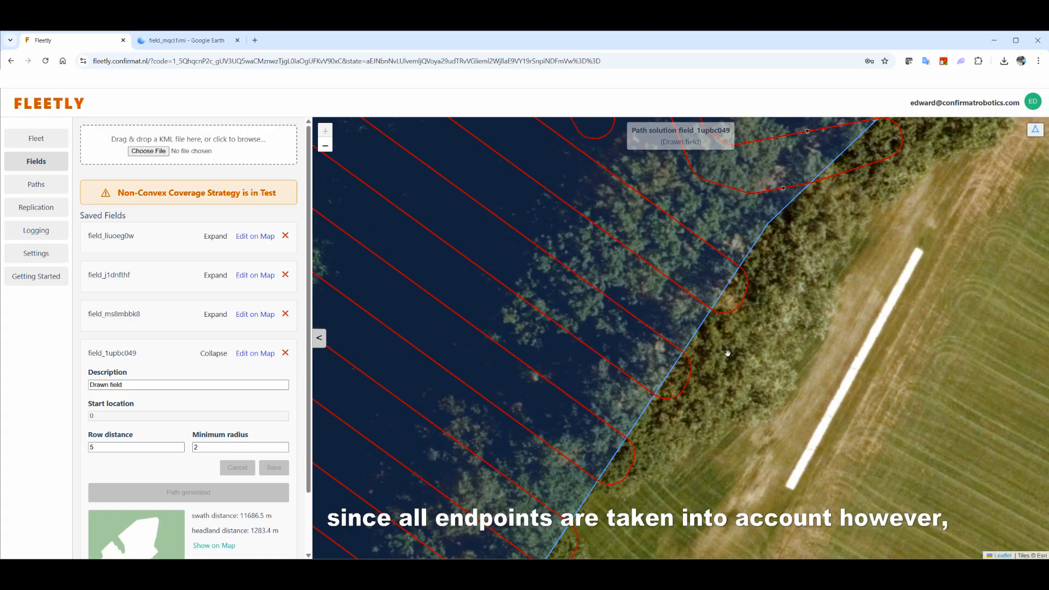
{"action": "left_click_drag", "start_coordinate": [728, 353], "coordinate": [754, 302]}
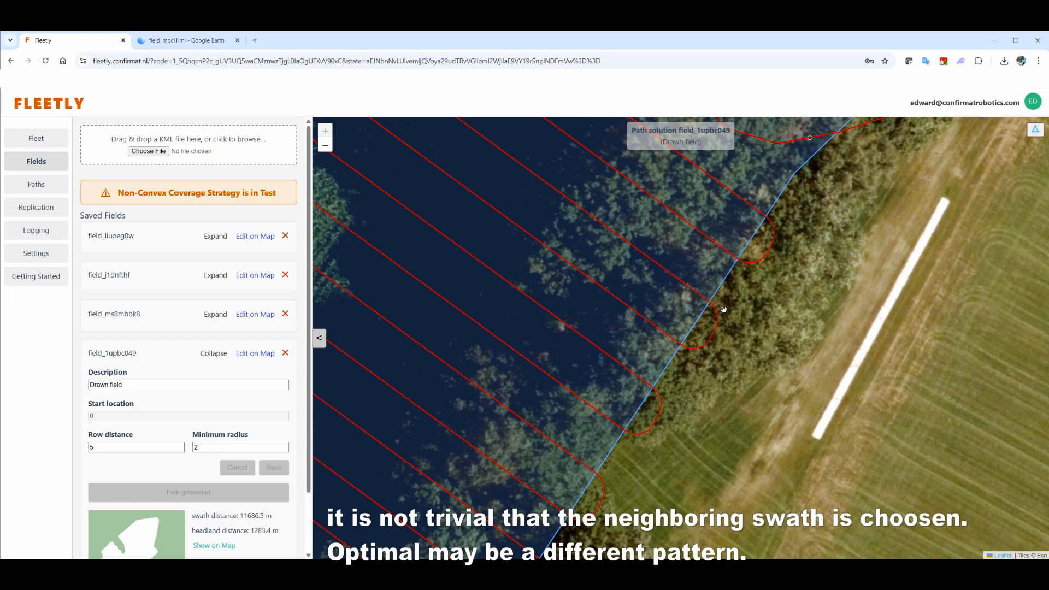
{"action": "scroll", "coordinate": [723, 310], "scroll_direction": "down", "scroll_amount": 1}
{"action": "scroll", "coordinate": [716, 344], "scroll_direction": "down", "scroll_amount": 1}
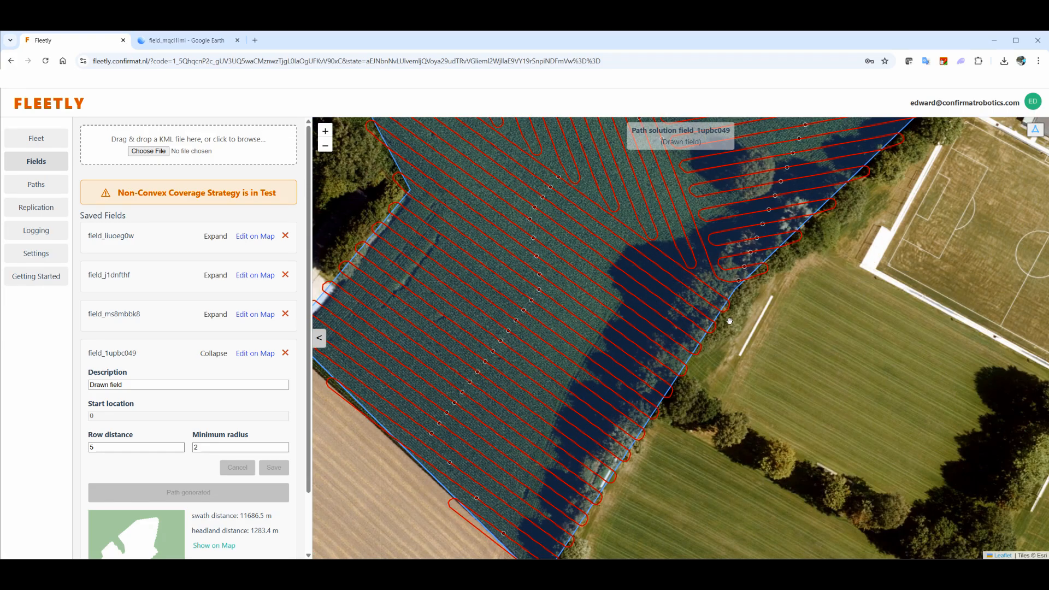
Examine the row sections around the garden notch and the western corner, and the transitions between them.
{"action": "left_click_drag", "start_coordinate": [742, 270], "coordinate": [688, 398]}
{"action": "scroll", "coordinate": [771, 306], "scroll_direction": "down", "scroll_amount": 1}
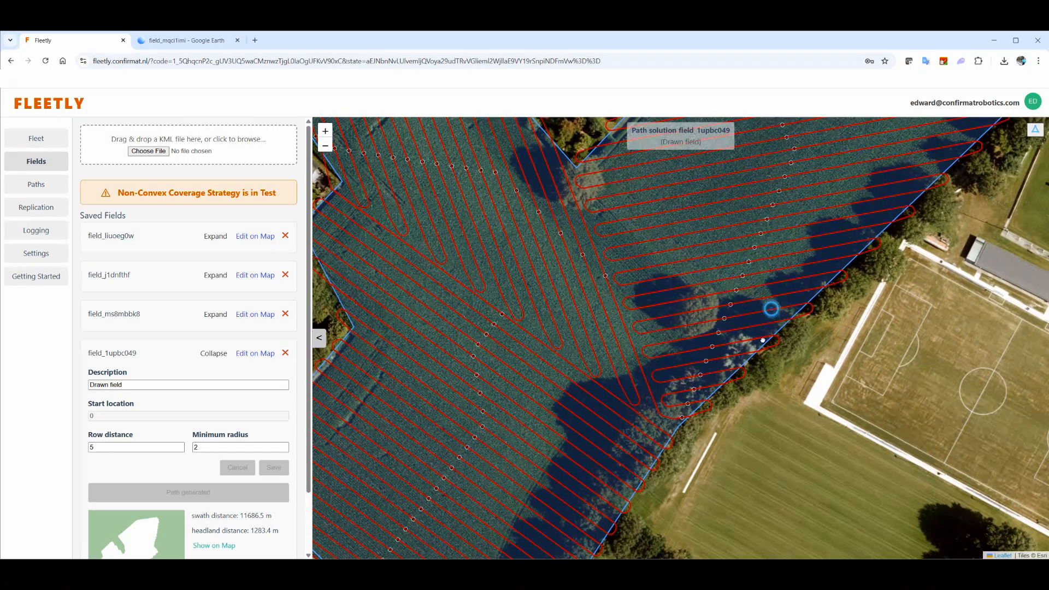
{"action": "left_click_drag", "start_coordinate": [770, 307], "coordinate": [686, 428]}
{"action": "scroll", "coordinate": [723, 295], "scroll_direction": "up", "scroll_amount": 1}
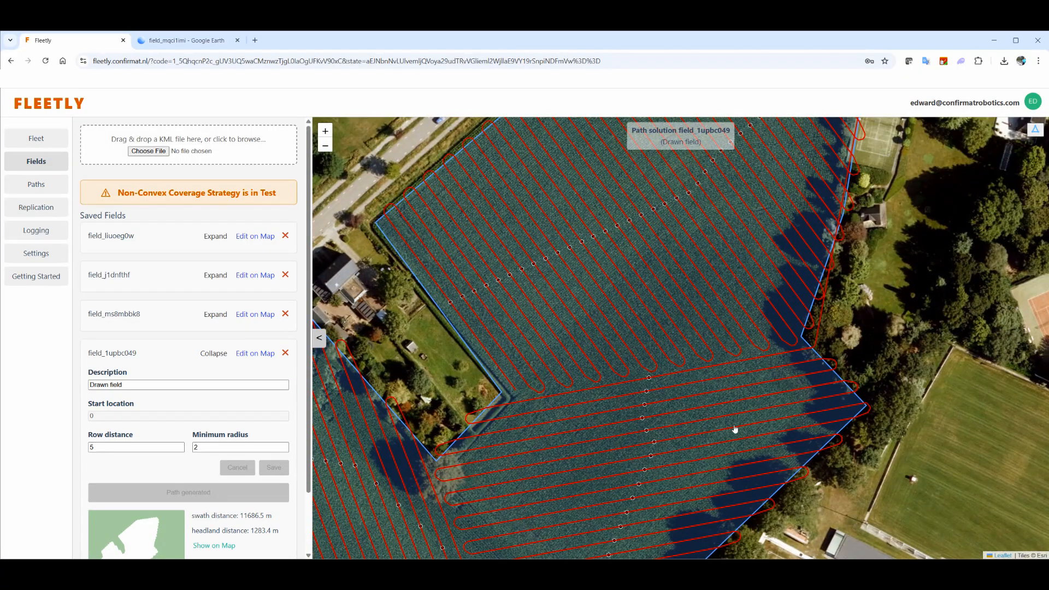
{"action": "left_click_drag", "start_coordinate": [623, 452], "coordinate": [783, 306]}
{"action": "left_click_drag", "start_coordinate": [645, 386], "coordinate": [671, 310]}
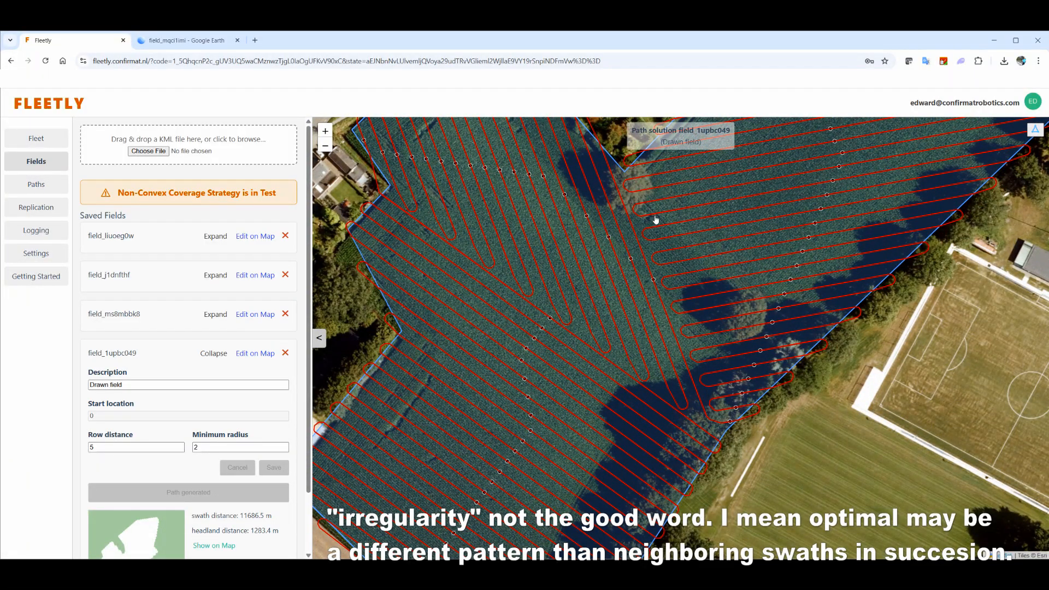
{"action": "left_click_drag", "start_coordinate": [638, 254], "coordinate": [691, 286]}
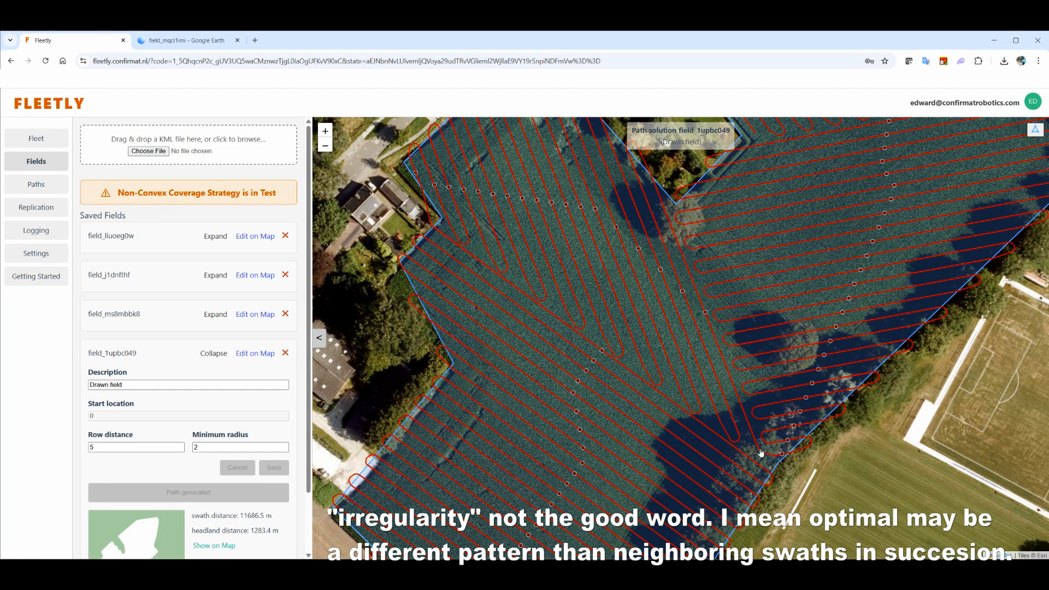
{"action": "left_click_drag", "start_coordinate": [670, 199], "coordinate": [703, 296]}
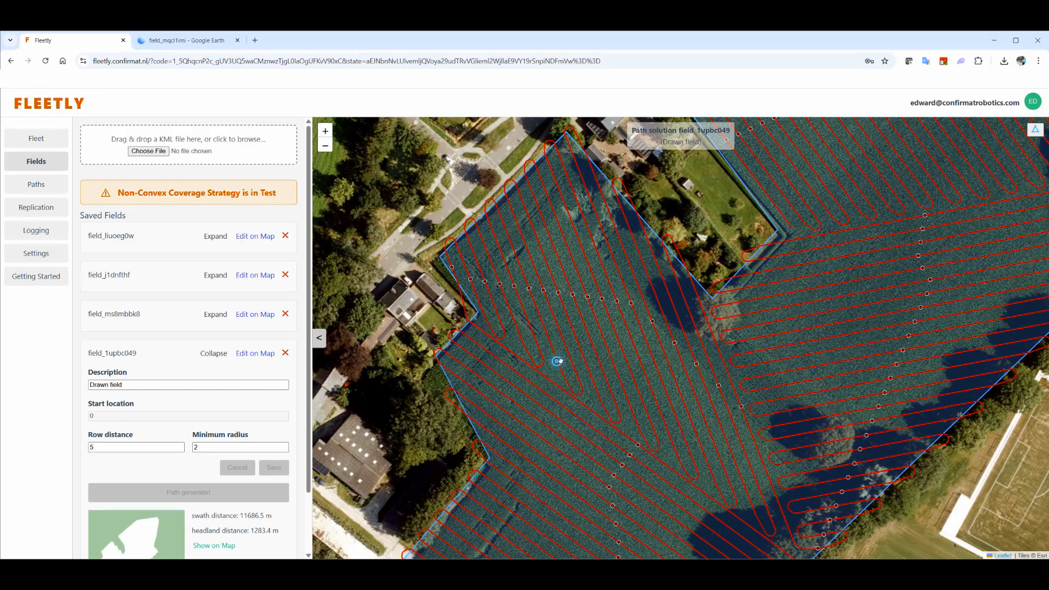
{"action": "left_click_drag", "start_coordinate": [508, 307], "coordinate": [510, 233]}
{"action": "scroll", "coordinate": [728, 477], "scroll_direction": "down", "scroll_amount": 4}
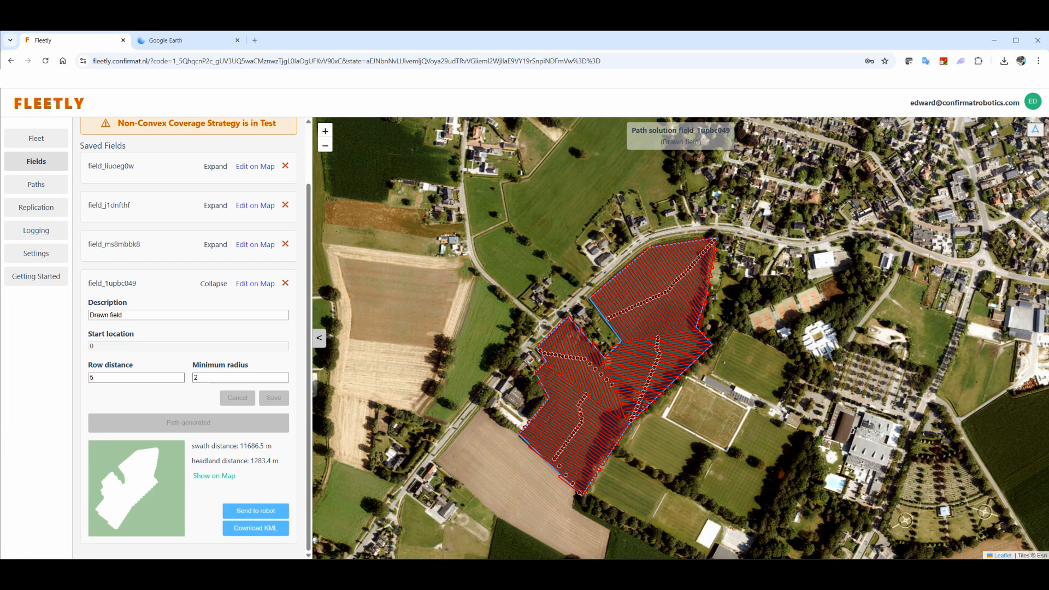
Download the field's path as a KML file, switch to Google Earth, and import field_1upbc049 (1).kml from the device into a map project.
{"action": "left_click", "coordinate": [256, 527]}
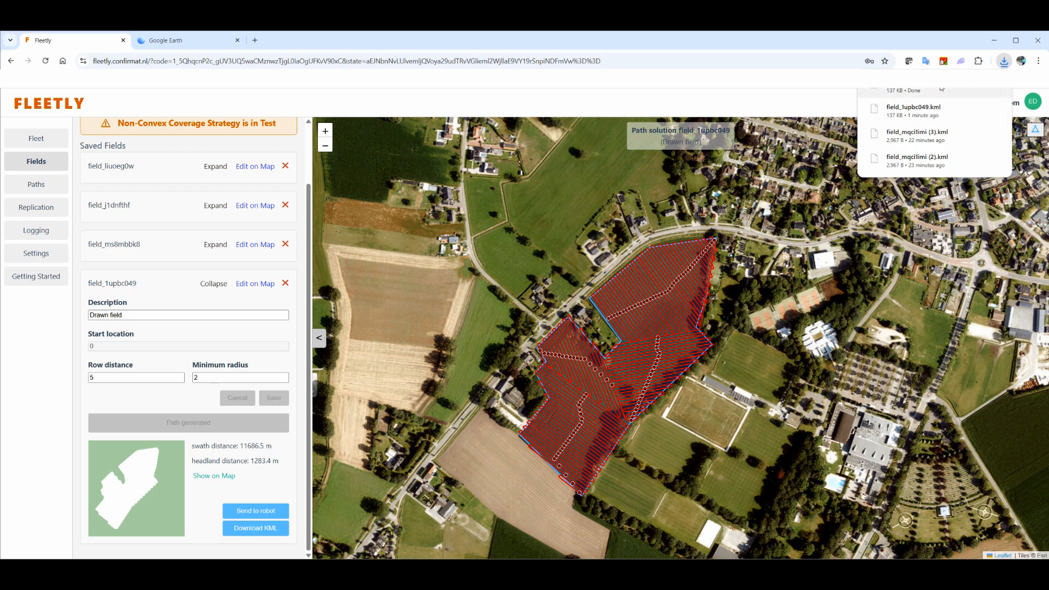
{"action": "left_click", "coordinate": [186, 41]}
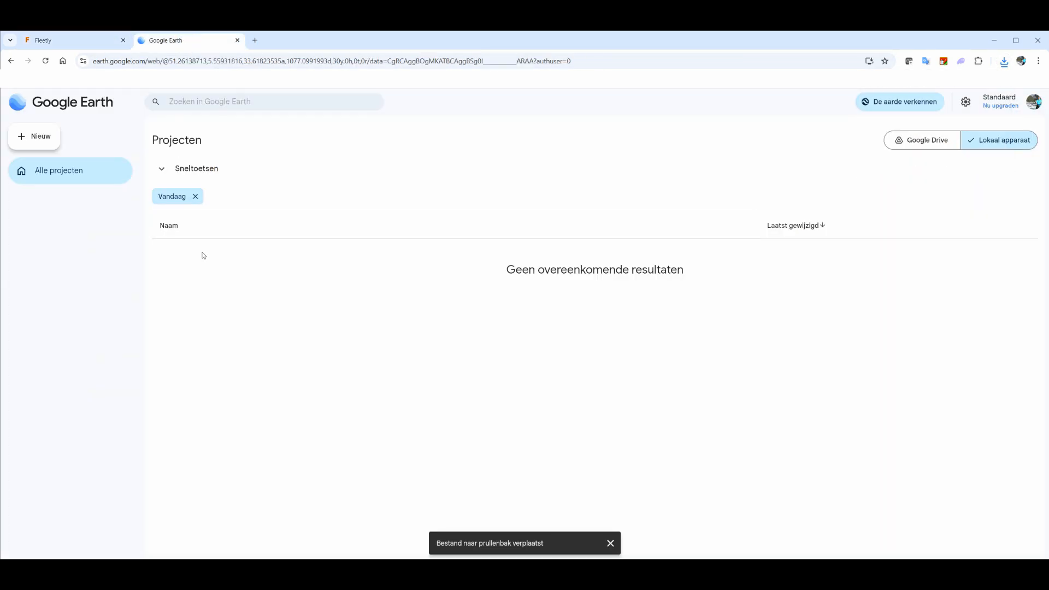
{"action": "left_click", "coordinate": [35, 136]}
{"action": "mouse_move", "coordinate": [77, 191]}
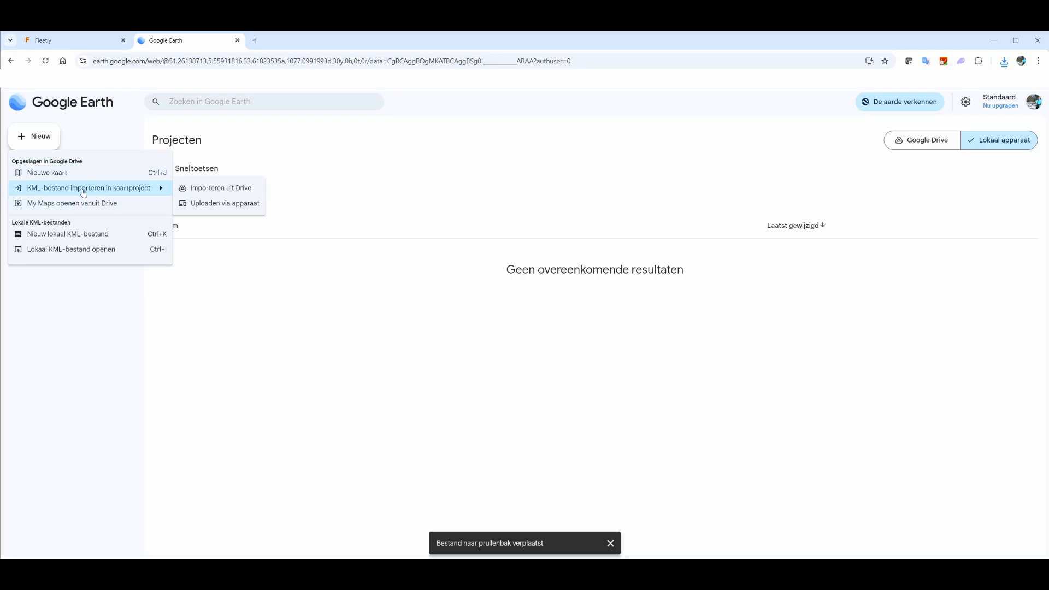
{"action": "left_click", "coordinate": [213, 203]}
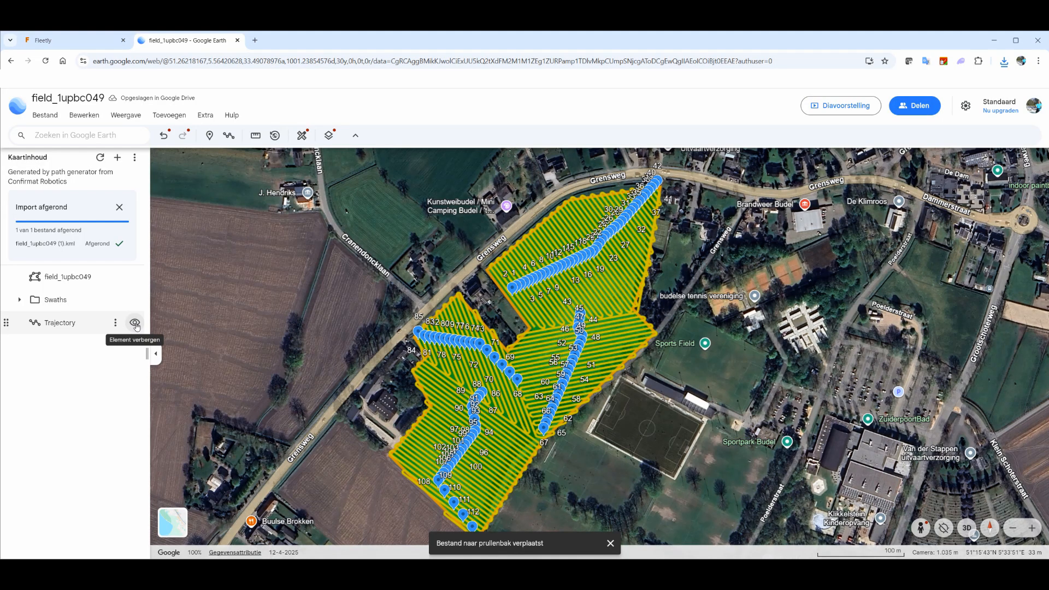
Hide the Trajectory element, and inspect the order of the numbered swaths across the field's sections.
{"action": "left_click", "coordinate": [135, 322]}
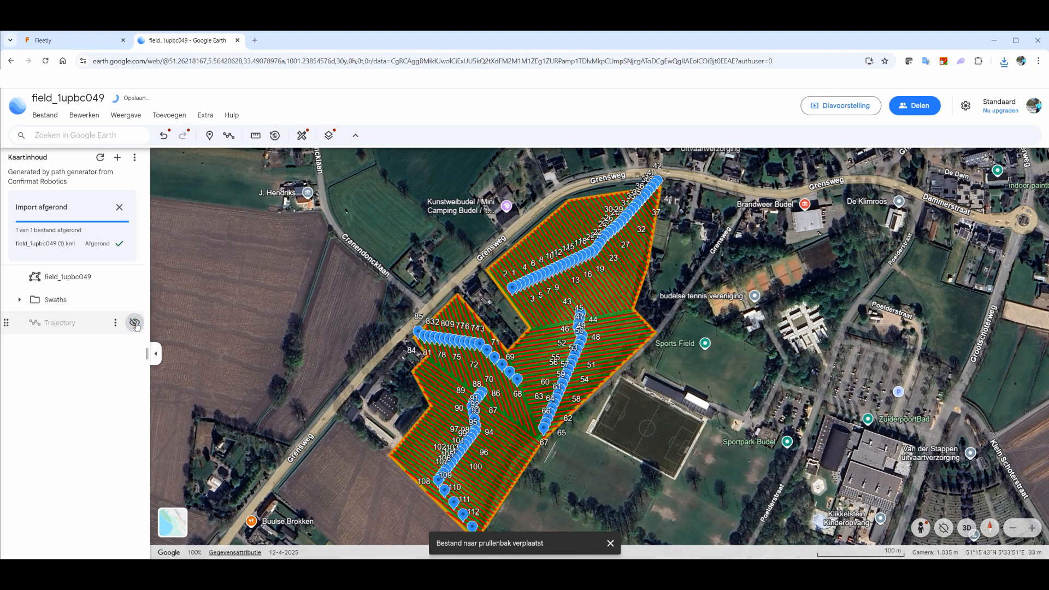
{"action": "left_click", "coordinate": [610, 544]}
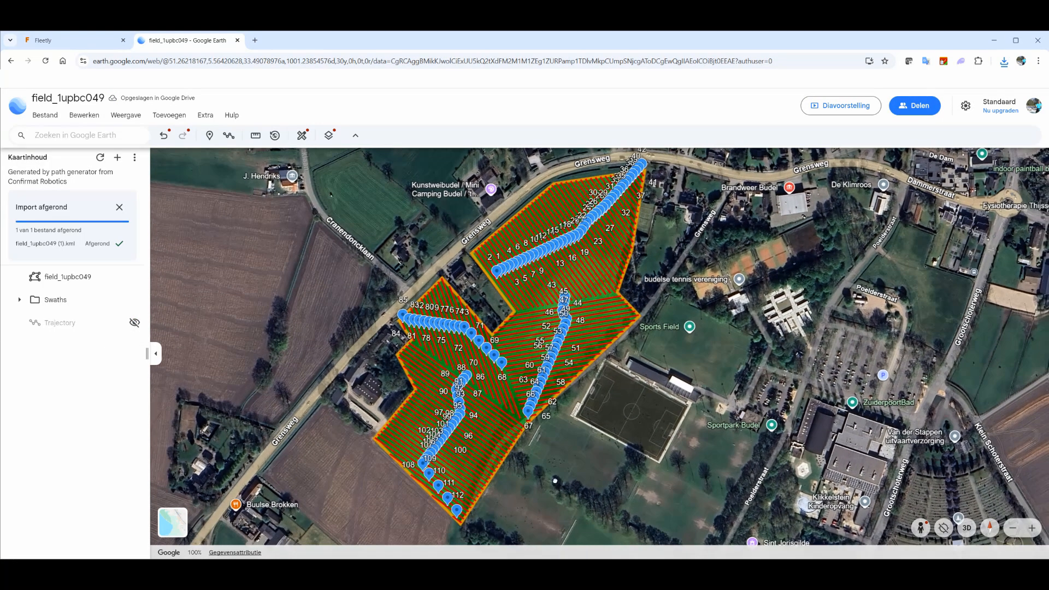
{"action": "left_click_drag", "start_coordinate": [555, 481], "coordinate": [546, 466]}
{"action": "scroll", "coordinate": [519, 328], "scroll_direction": "up", "scroll_amount": 2}
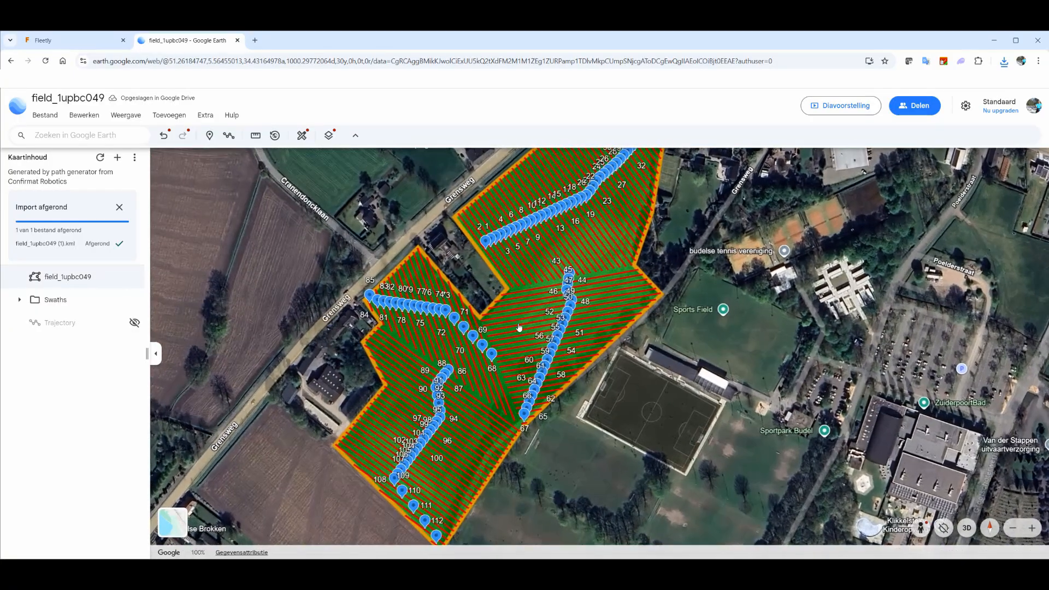
{"action": "scroll", "coordinate": [519, 329], "scroll_direction": "up", "scroll_amount": 3}
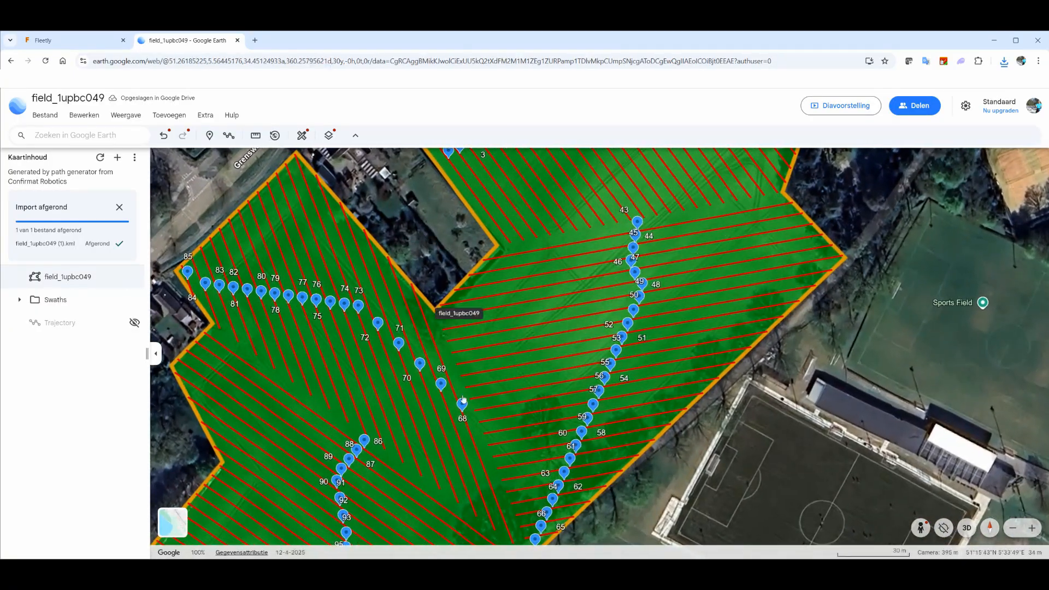
{"action": "left_click_drag", "start_coordinate": [536, 424], "coordinate": [613, 381]}
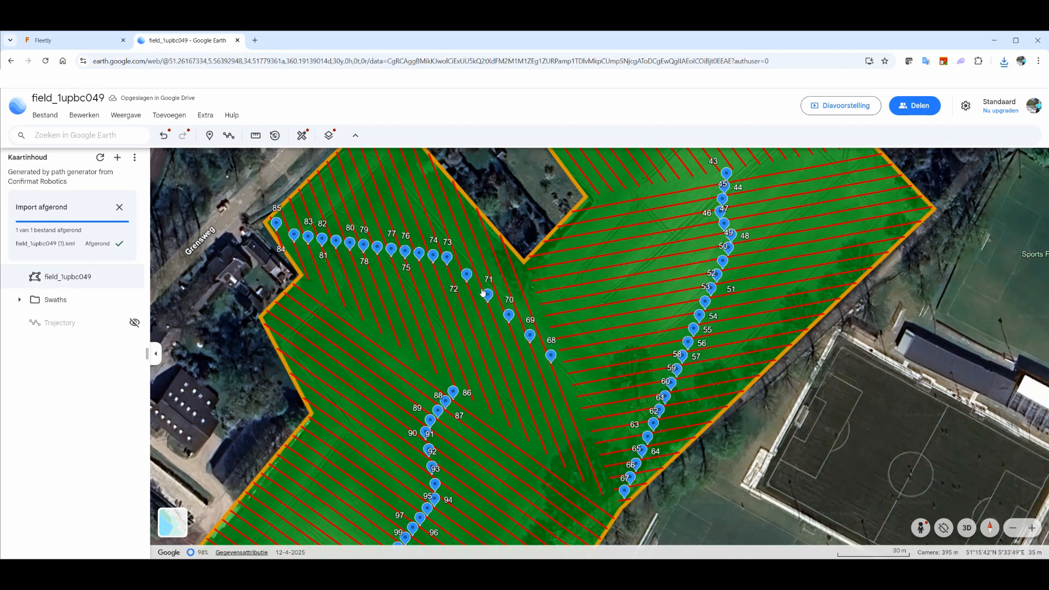
{"action": "left_click_drag", "start_coordinate": [355, 348], "coordinate": [378, 302]}
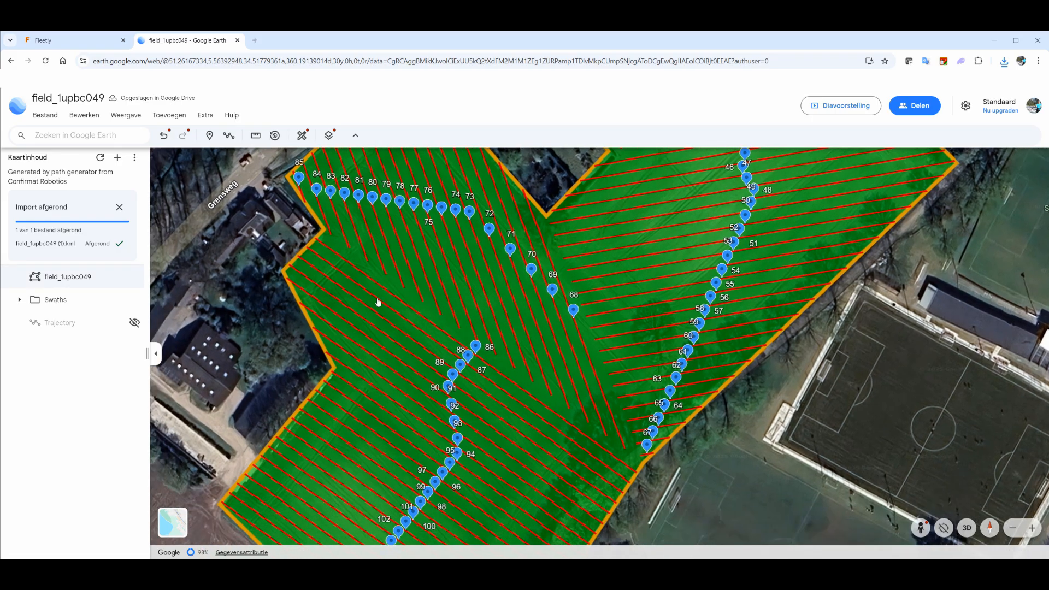
{"action": "scroll", "coordinate": [378, 303], "scroll_direction": "down", "scroll_amount": 3}
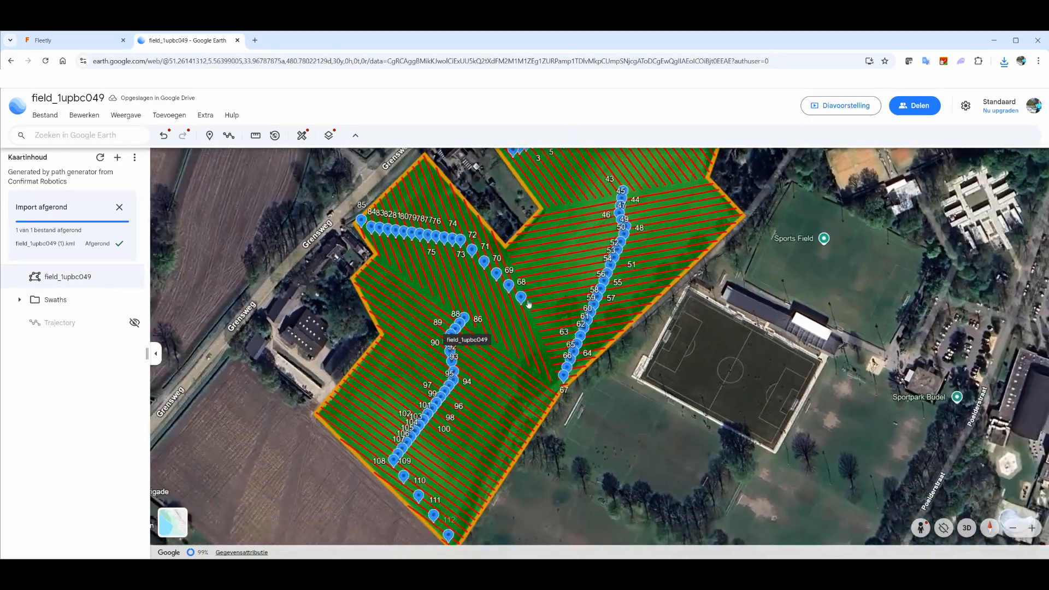
Hide the Swaths folder so that only the field polygon is displayed on the map.
{"action": "left_click_drag", "start_coordinate": [573, 279], "coordinate": [519, 371]}
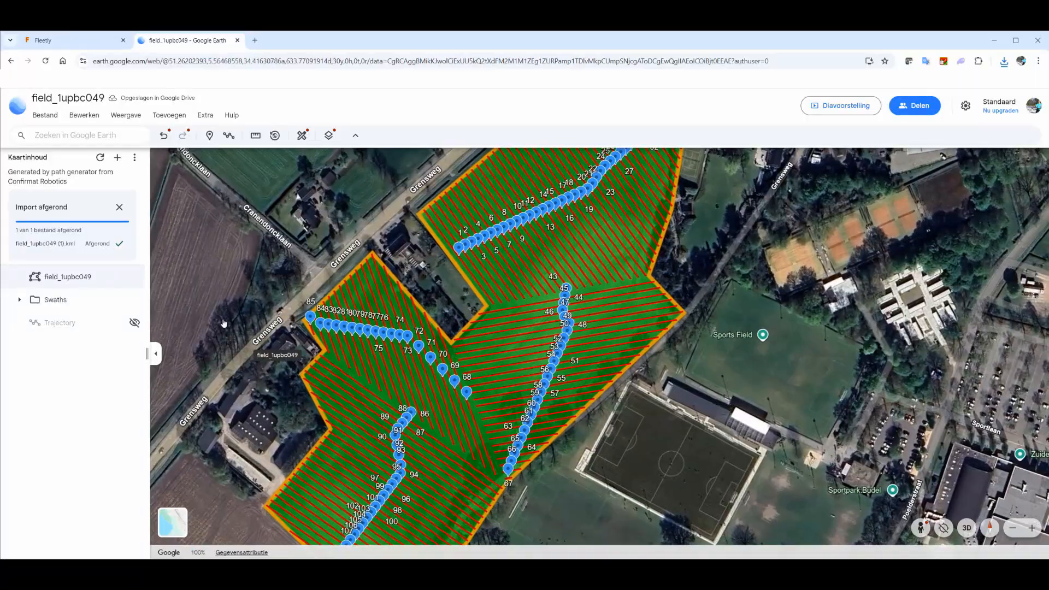
{"action": "left_click", "coordinate": [135, 300]}
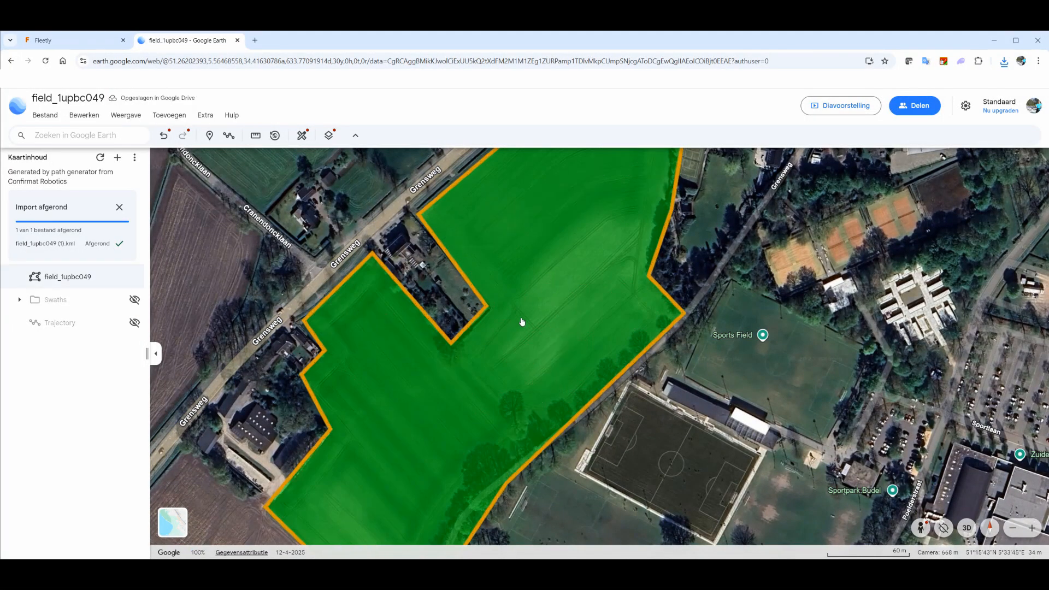
Start a polygon on the ploughed field west of Grensweg, tracing its northern edge to the corner at Cranendoncklaan.
{"action": "left_click_drag", "start_coordinate": [522, 322], "coordinate": [677, 354]}
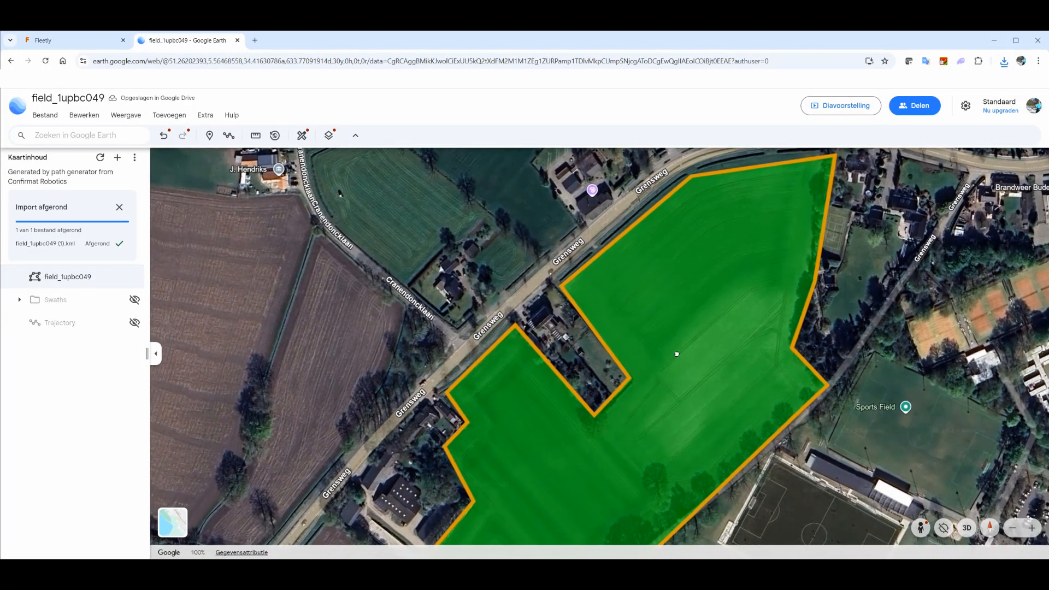
{"action": "scroll", "coordinate": [676, 353], "scroll_direction": "down", "scroll_amount": 5}
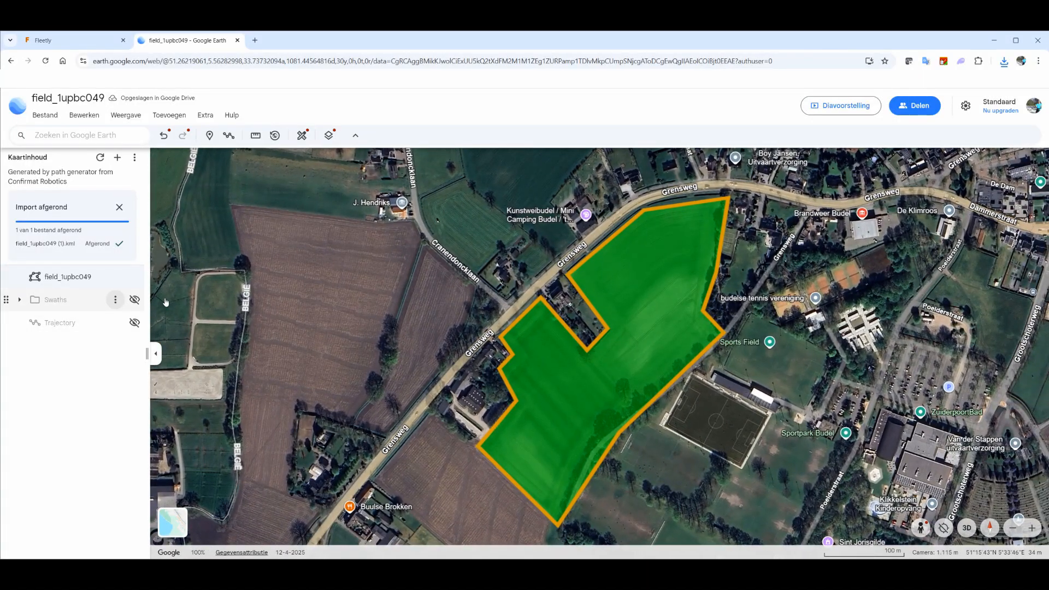
{"action": "left_click_drag", "start_coordinate": [399, 301], "coordinate": [451, 251]}
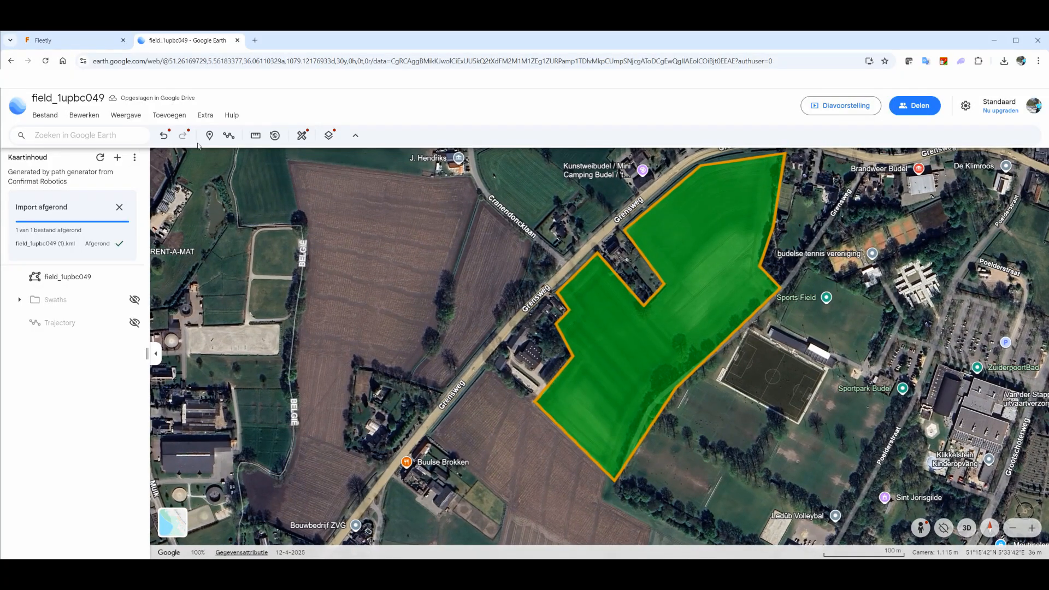
{"action": "left_click", "coordinate": [229, 136]}
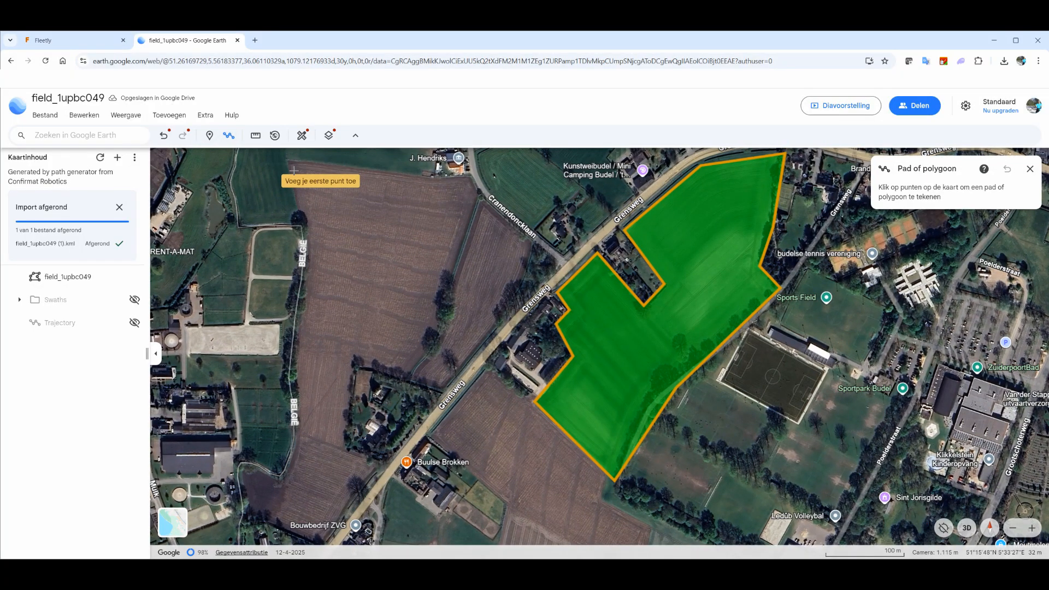
{"action": "left_click", "coordinate": [285, 161]}
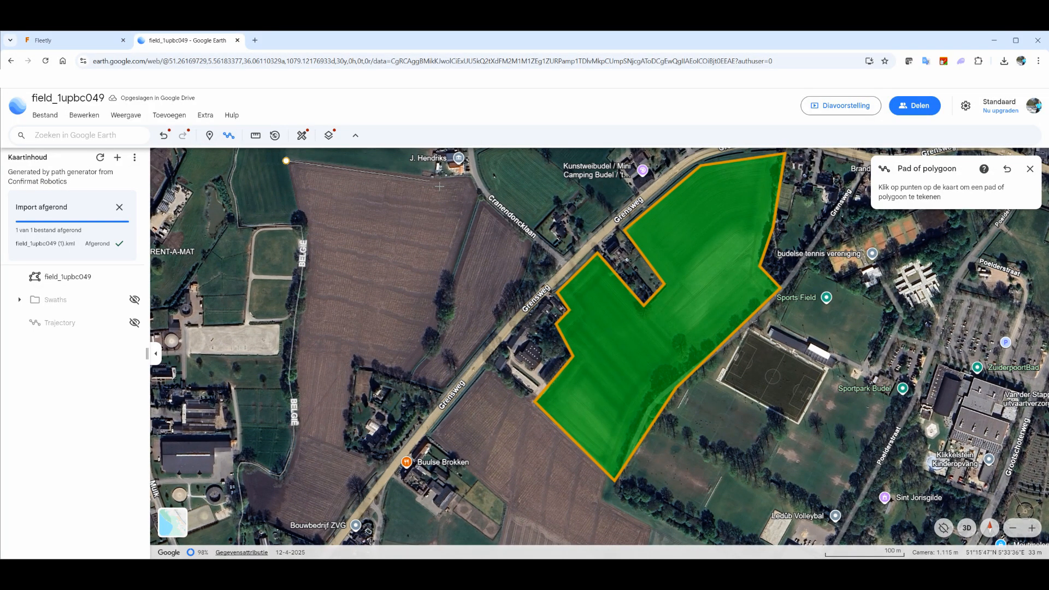
{"action": "left_click", "coordinate": [434, 180]}
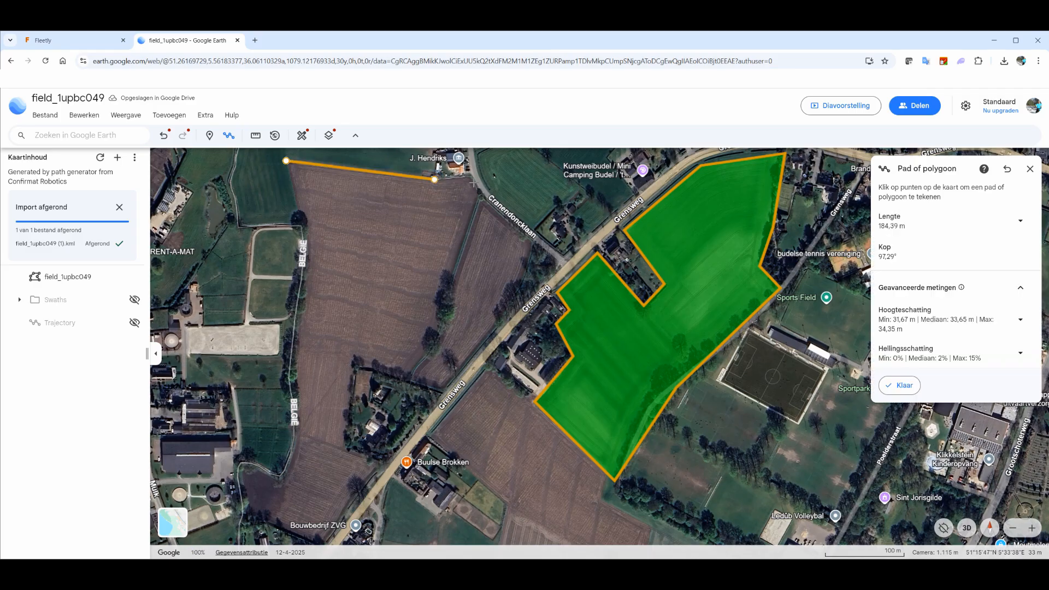
{"action": "left_click", "coordinate": [469, 176]}
{"action": "left_click", "coordinate": [478, 194]}
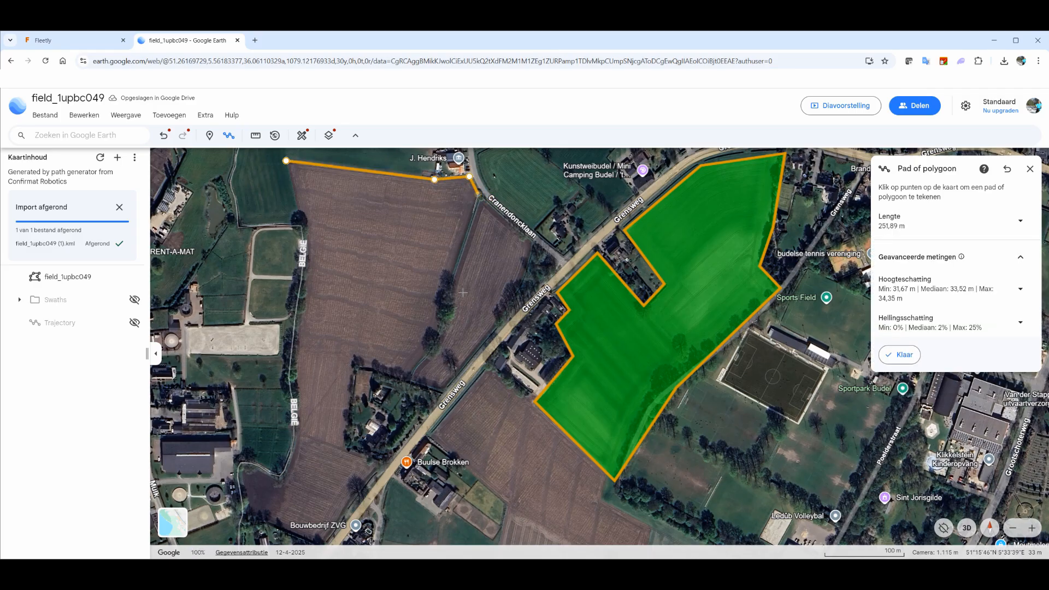
Continue the outline down the field's eastern edge and around the house plot to the roadside near Buulse Brokken.
{"action": "left_click", "coordinate": [409, 379]}
{"action": "left_click", "coordinate": [358, 367]}
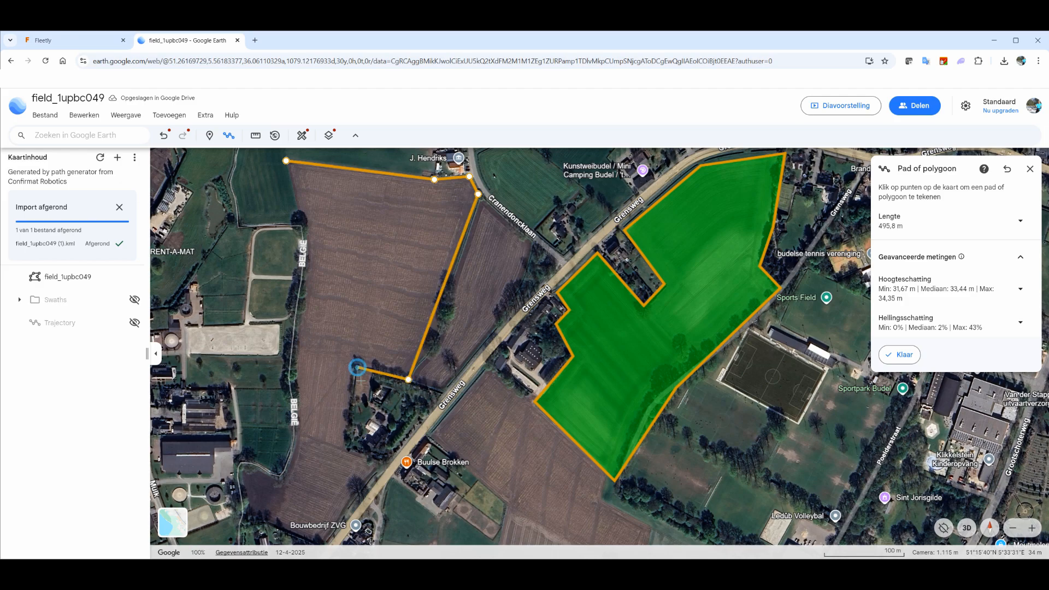
{"action": "left_click", "coordinate": [346, 449]}
{"action": "left_click", "coordinate": [380, 463]}
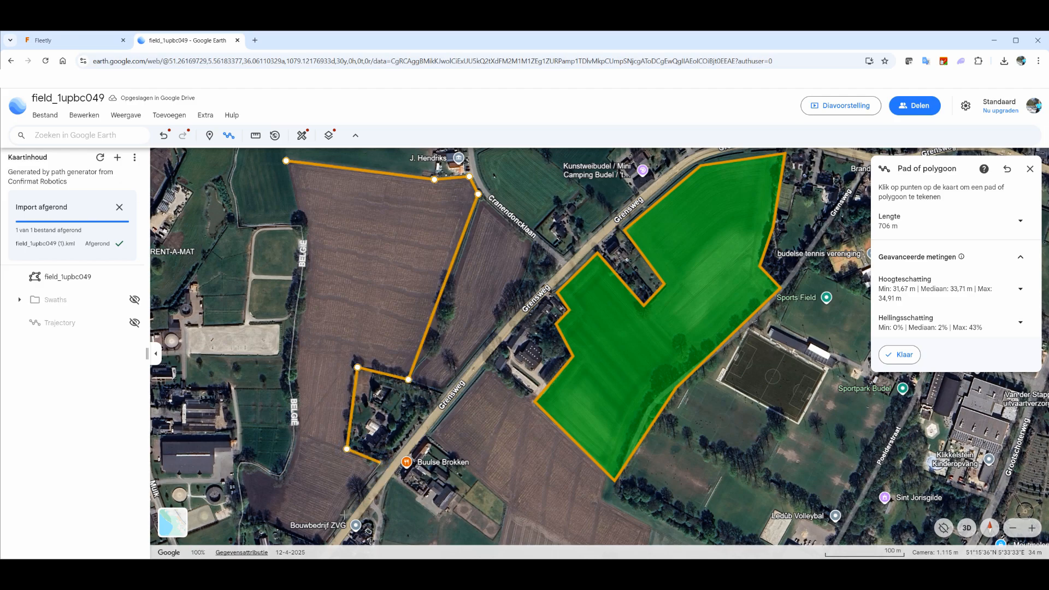
Trace the field's southern end along Grensweg to Bouwbedrijf ZVG and around the dark southwestern patch.
{"action": "left_click_drag", "start_coordinate": [320, 499], "coordinate": [345, 424]}
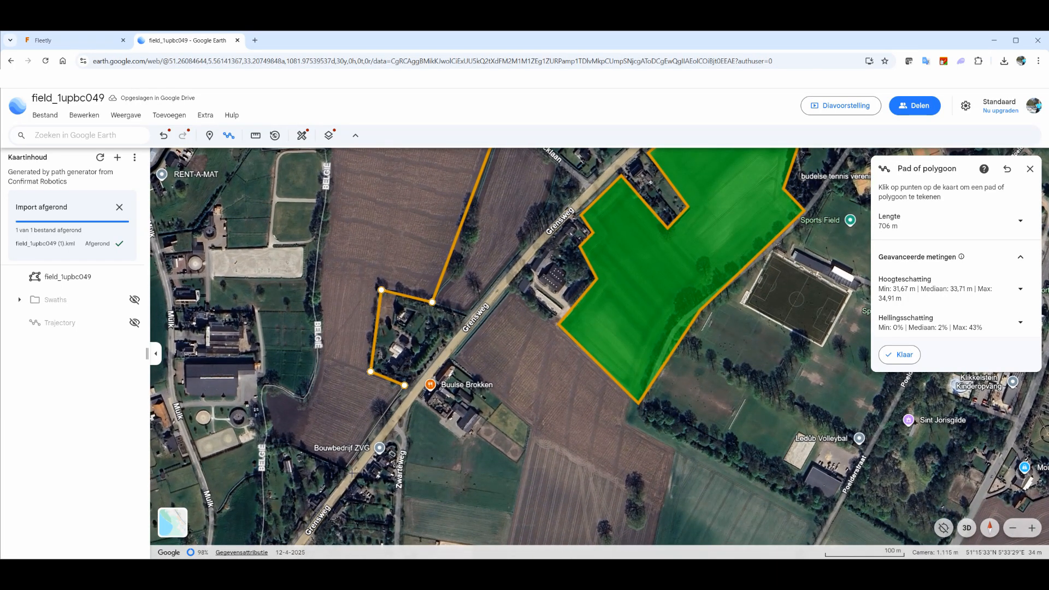
{"action": "left_click", "coordinate": [346, 467]}
{"action": "left_click", "coordinate": [276, 437]}
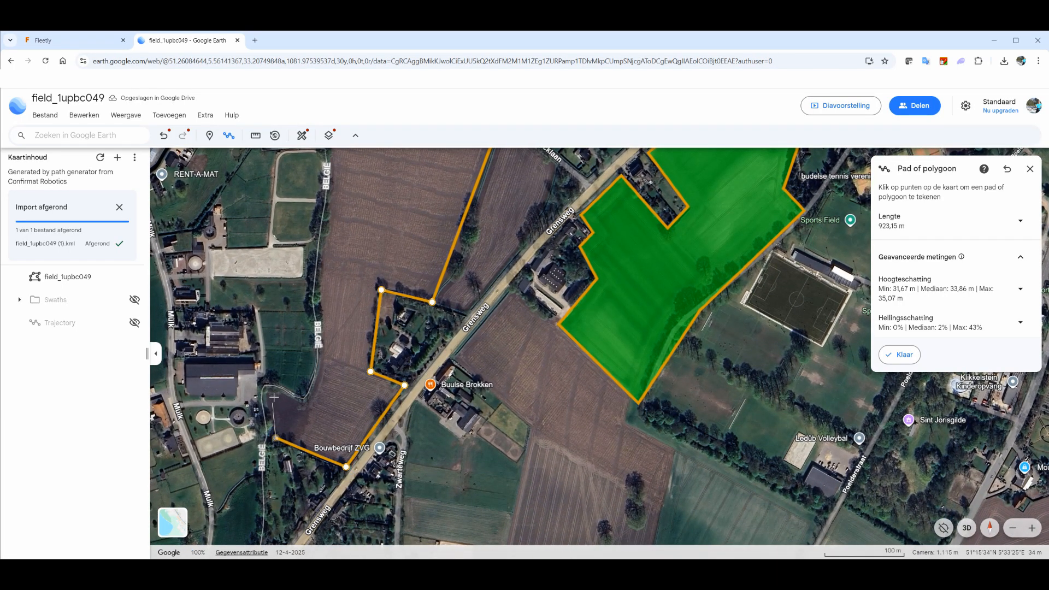
{"action": "left_click", "coordinate": [268, 390]}
{"action": "left_click", "coordinate": [307, 405]}
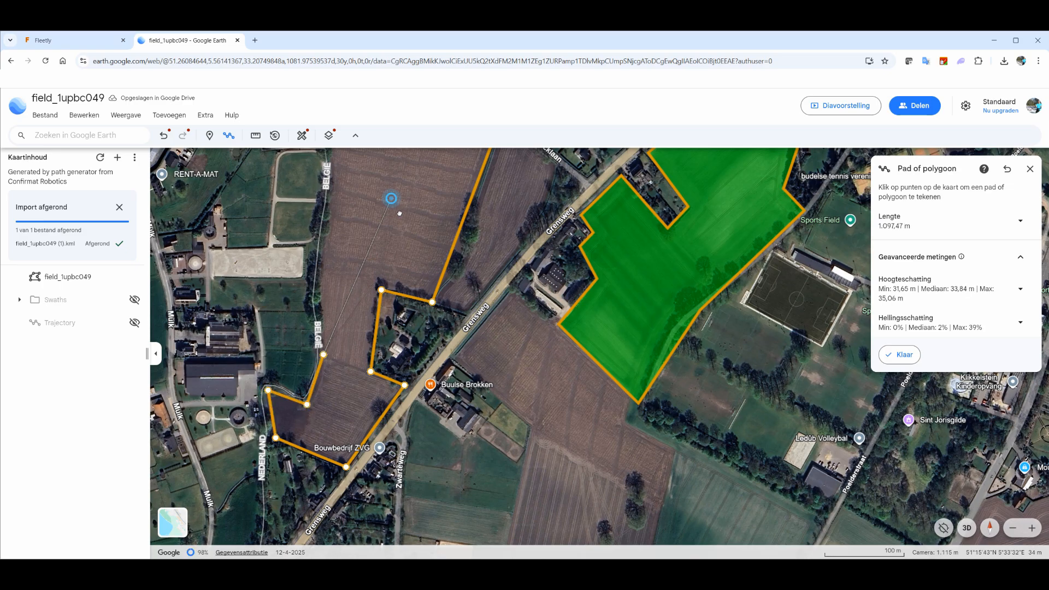
Follow the field's western edge northward and close the polygon at its starting point.
{"action": "left_click_drag", "start_coordinate": [398, 214], "coordinate": [412, 439]}
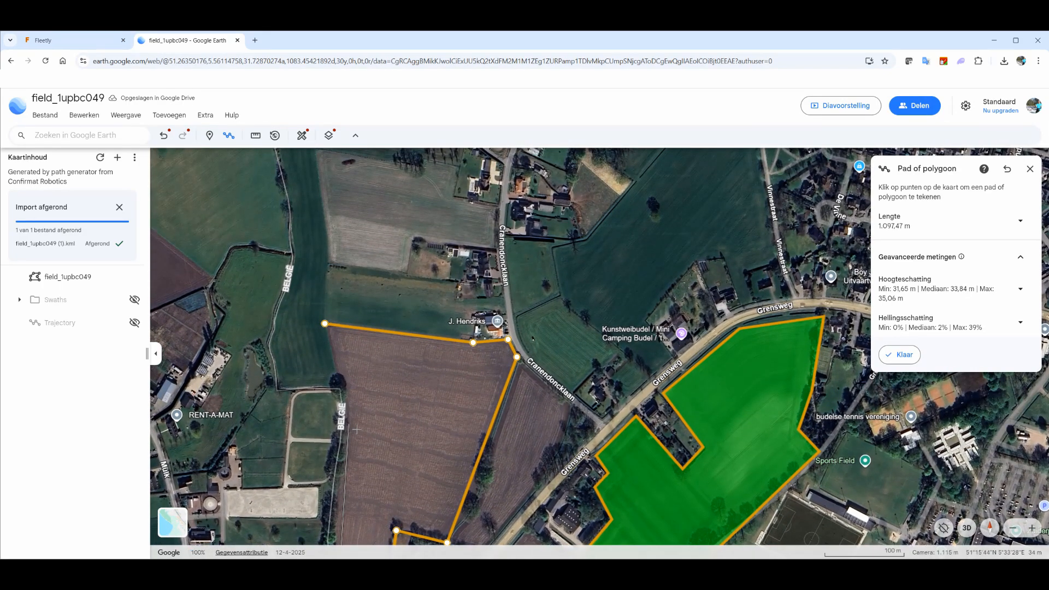
{"action": "left_click", "coordinate": [351, 414]}
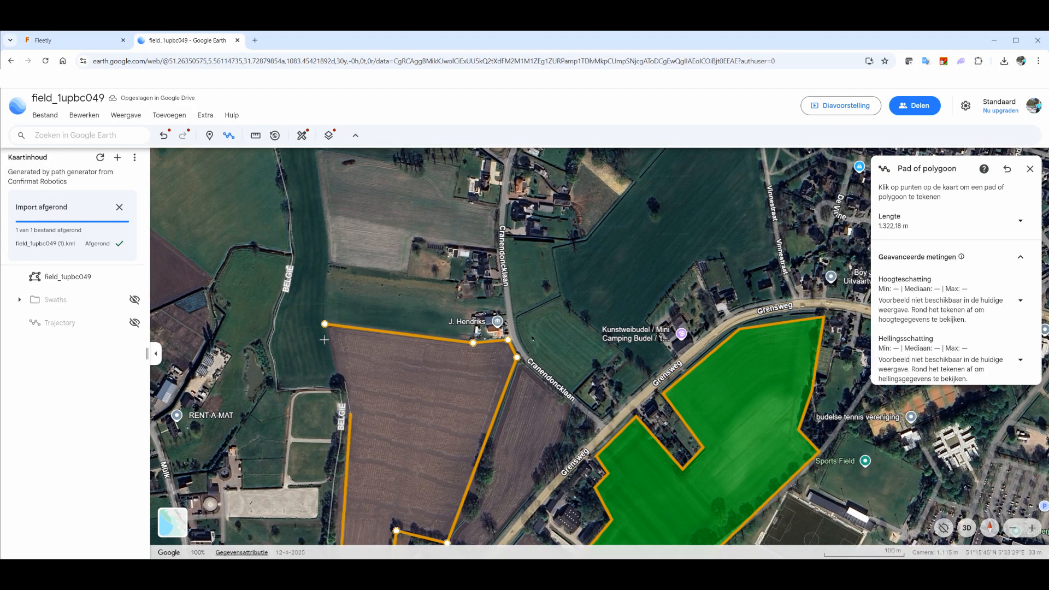
{"action": "left_click", "coordinate": [325, 324]}
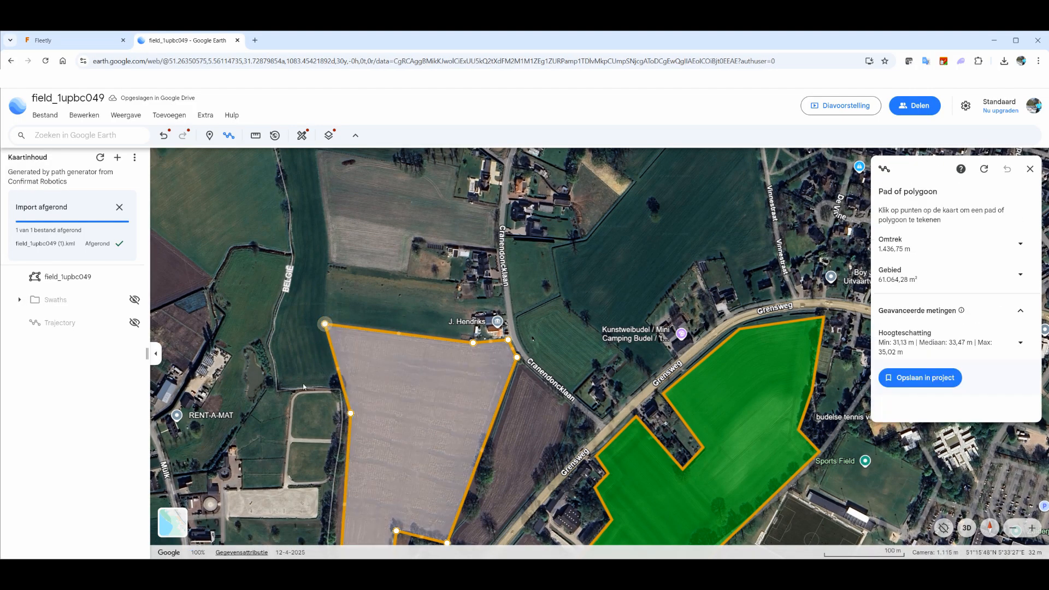
Save the polygon to the project and name it "Field made with Earth".
{"action": "left_click", "coordinate": [918, 381]}
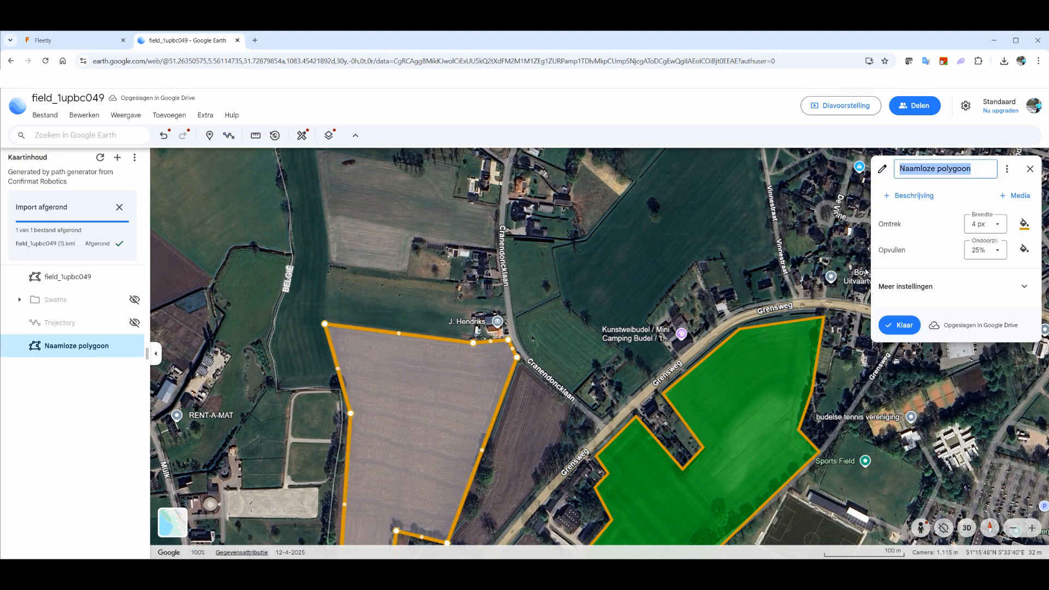
{"action": "type", "text": "Field made with Earth"}
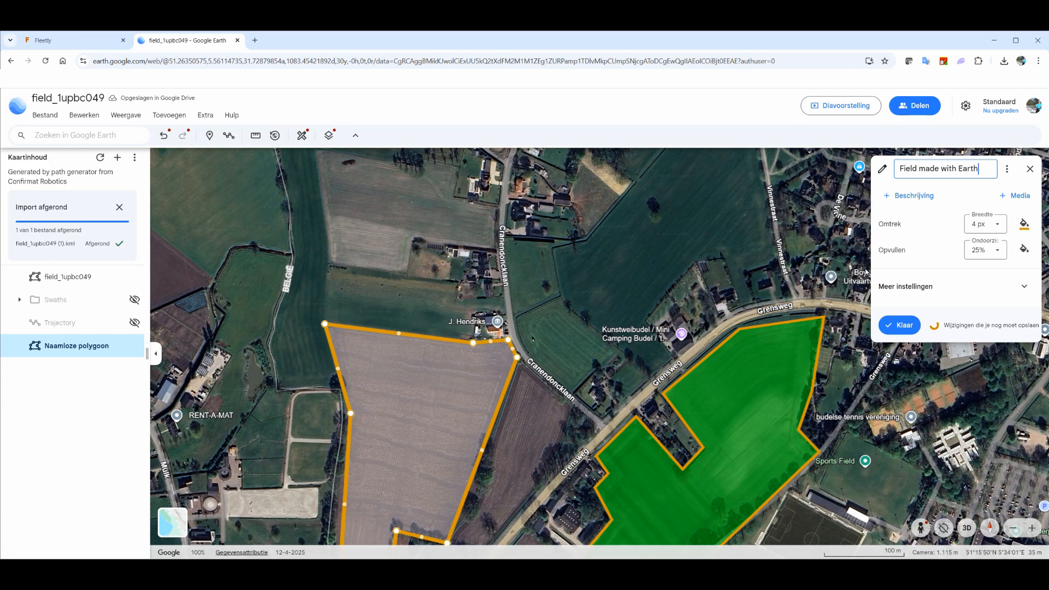
{"action": "left_click", "coordinate": [898, 325]}
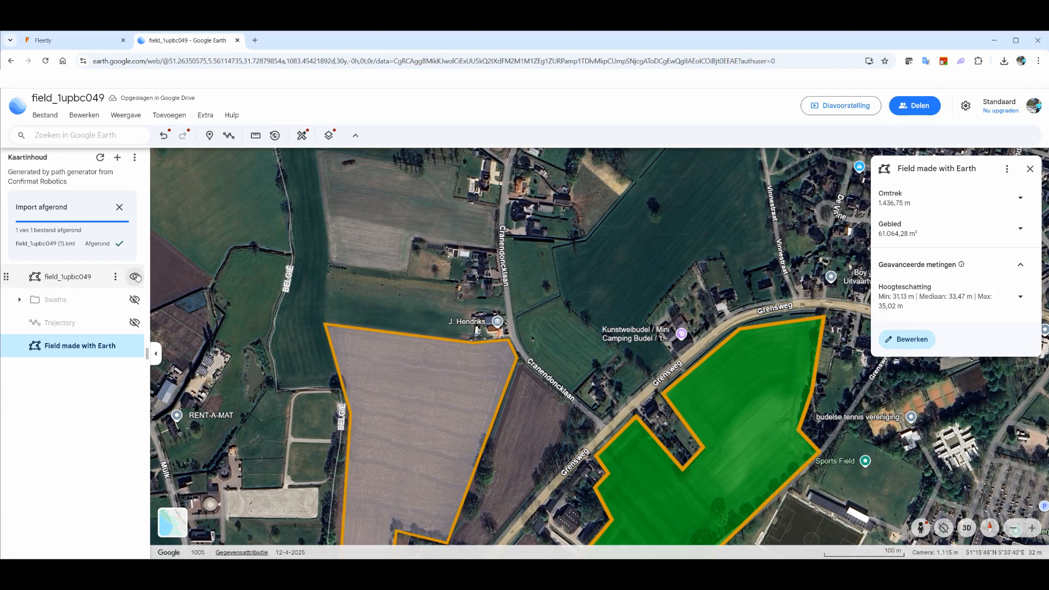
Delete the field_1upbc049 polygon, the Swaths folder and the Trajectory element from the project.
{"action": "left_click", "coordinate": [119, 278]}
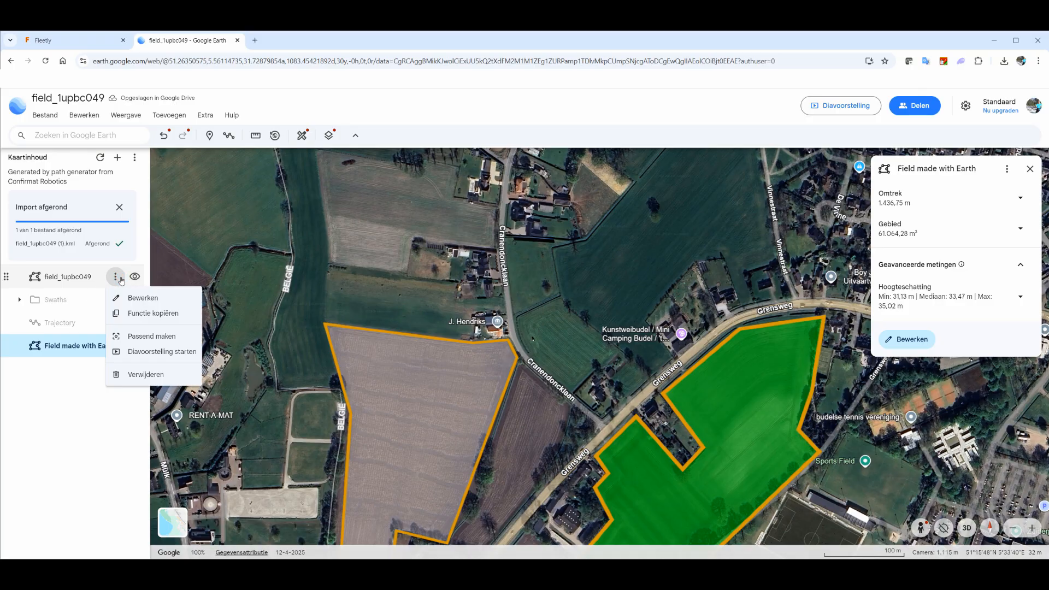
{"action": "left_click", "coordinate": [132, 375]}
{"action": "left_click", "coordinate": [115, 279]}
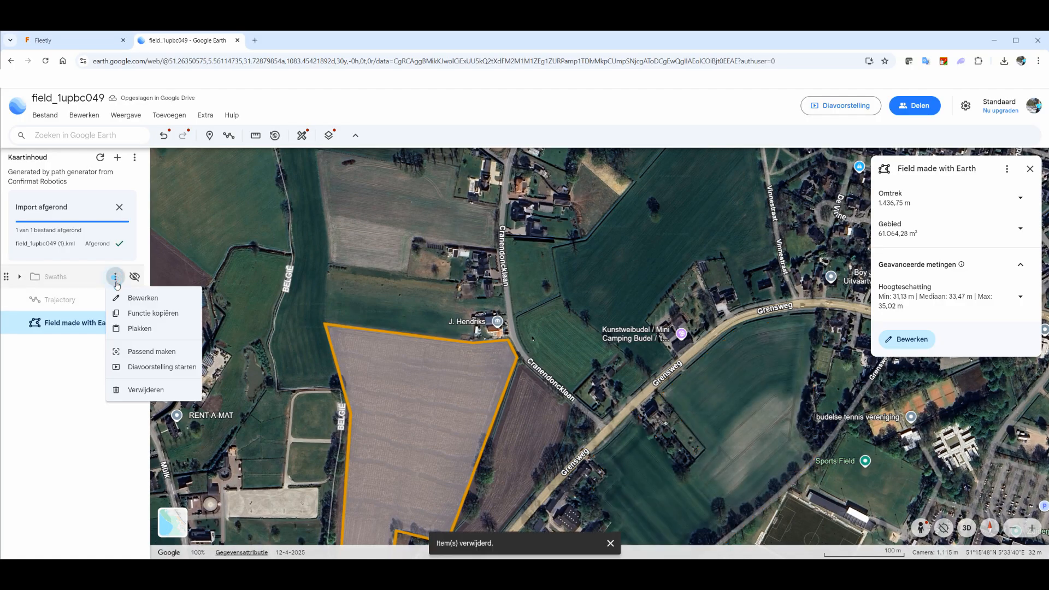
{"action": "left_click", "coordinate": [131, 389]}
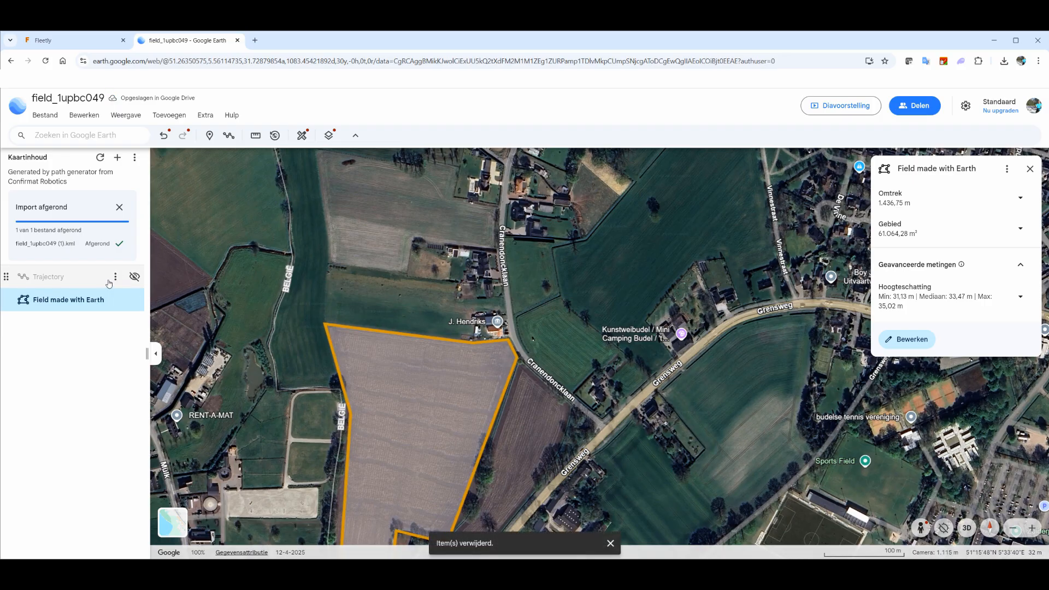
{"action": "left_click", "coordinate": [115, 276]}
{"action": "left_click", "coordinate": [133, 376]}
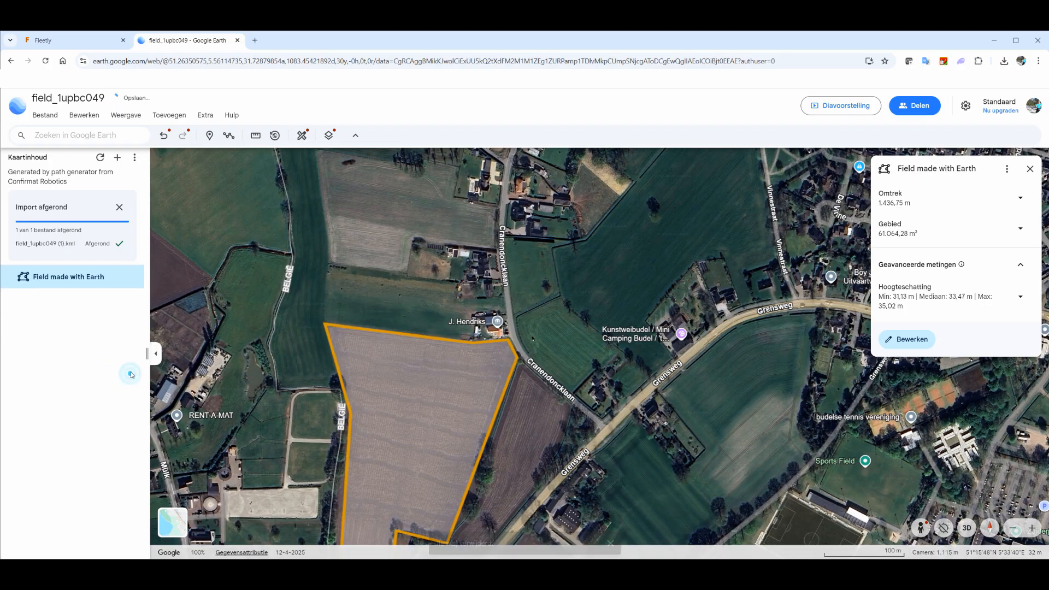
Export the project as a KML file, switch to Fleetly, and upload the exported file as a new field.
{"action": "left_click", "coordinate": [45, 115]}
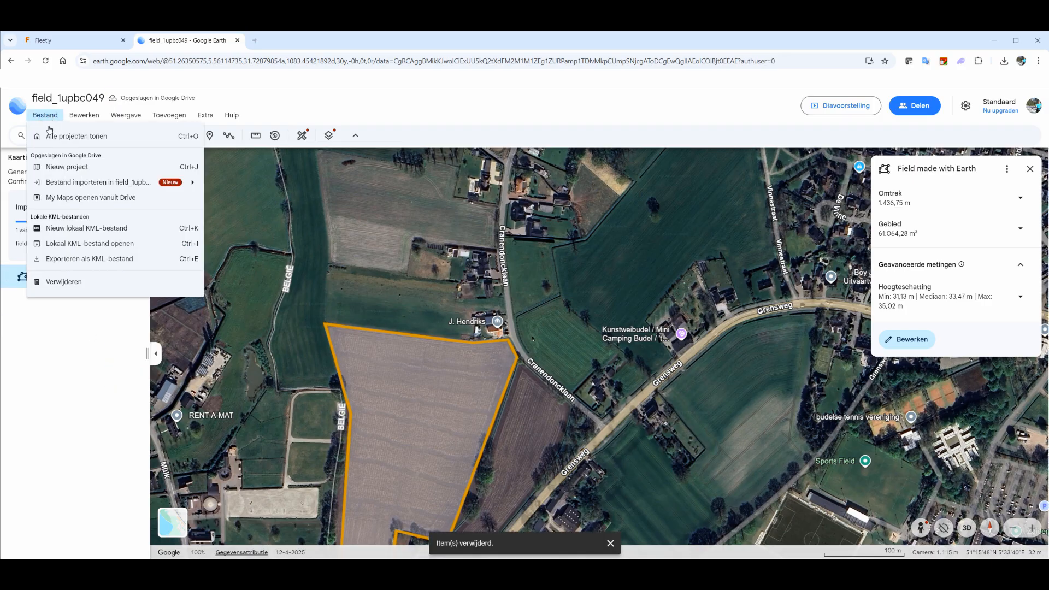
{"action": "left_click", "coordinate": [71, 259]}
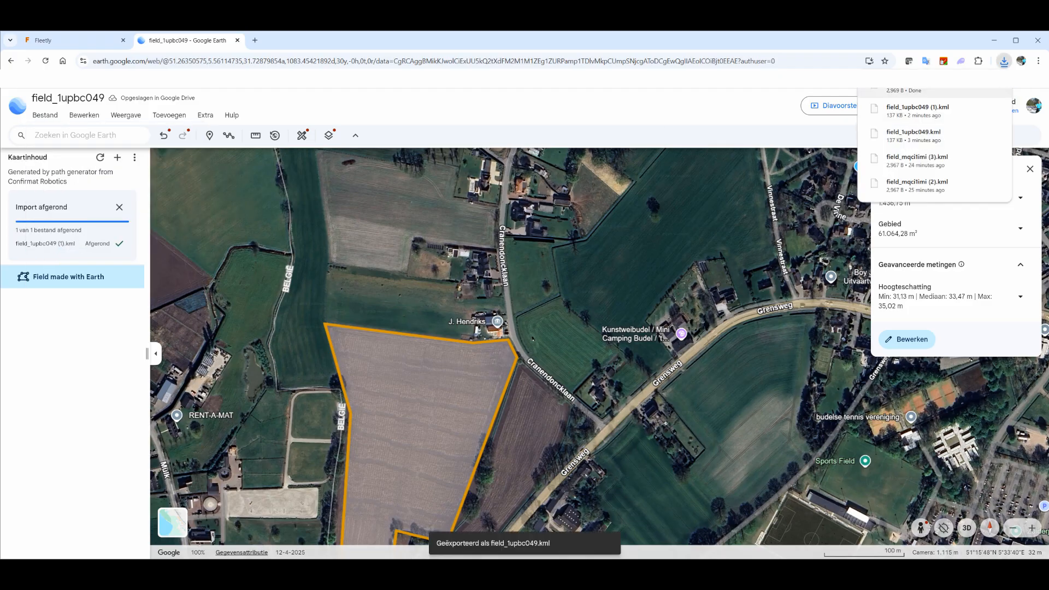
{"action": "left_click", "coordinate": [59, 42]}
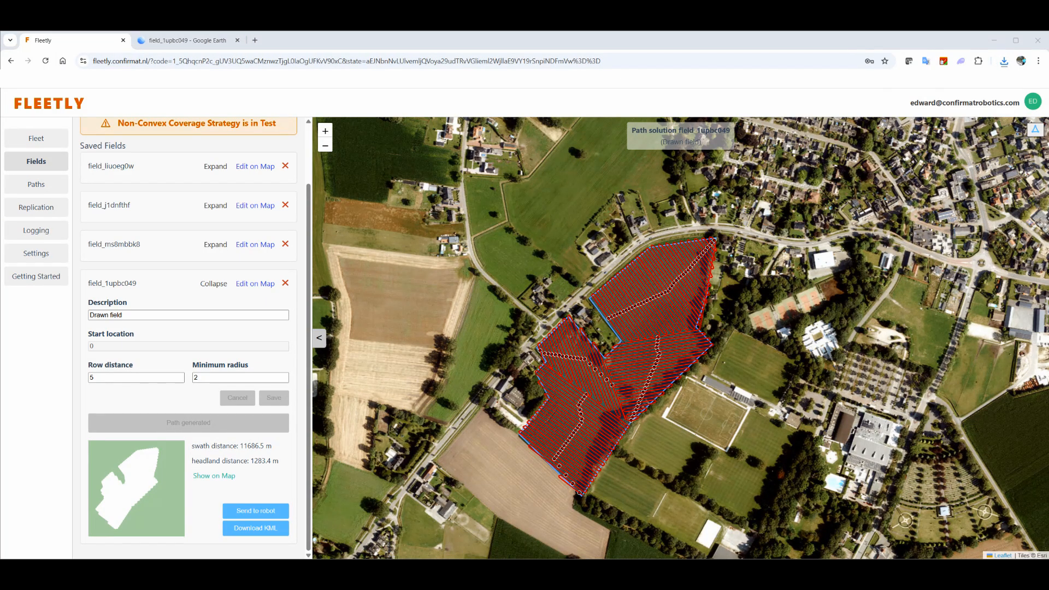
{"action": "left_click_drag", "start_coordinate": [6, 180], "coordinate": [196, 152]}
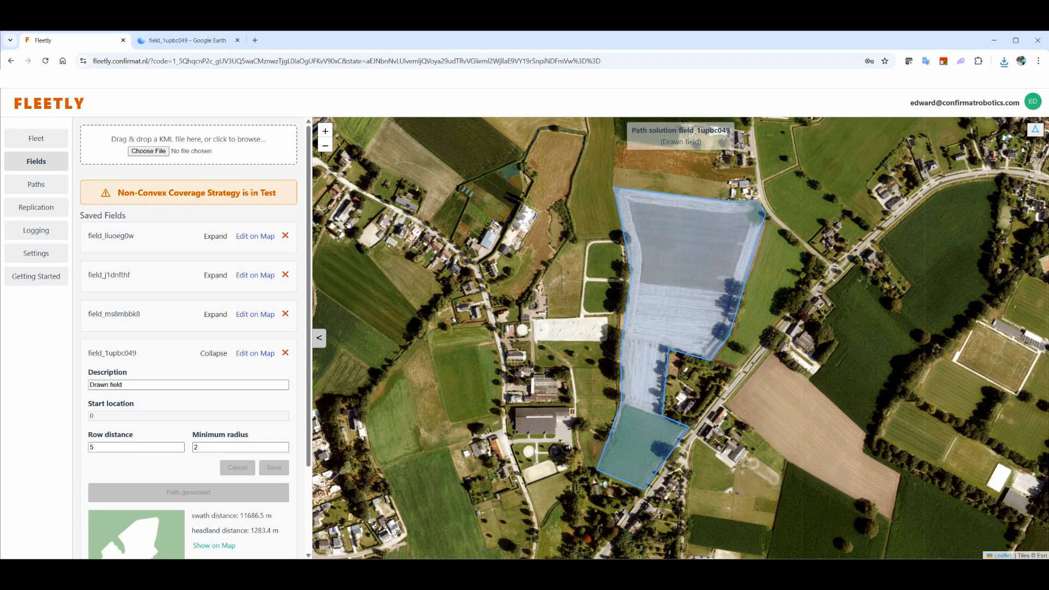
Open field_ov5ywwx8 for map editing, set its start location to vertex 12 on the northern boundary near Cranendoncklaan, and save it.
{"action": "left_click", "coordinate": [214, 353]}
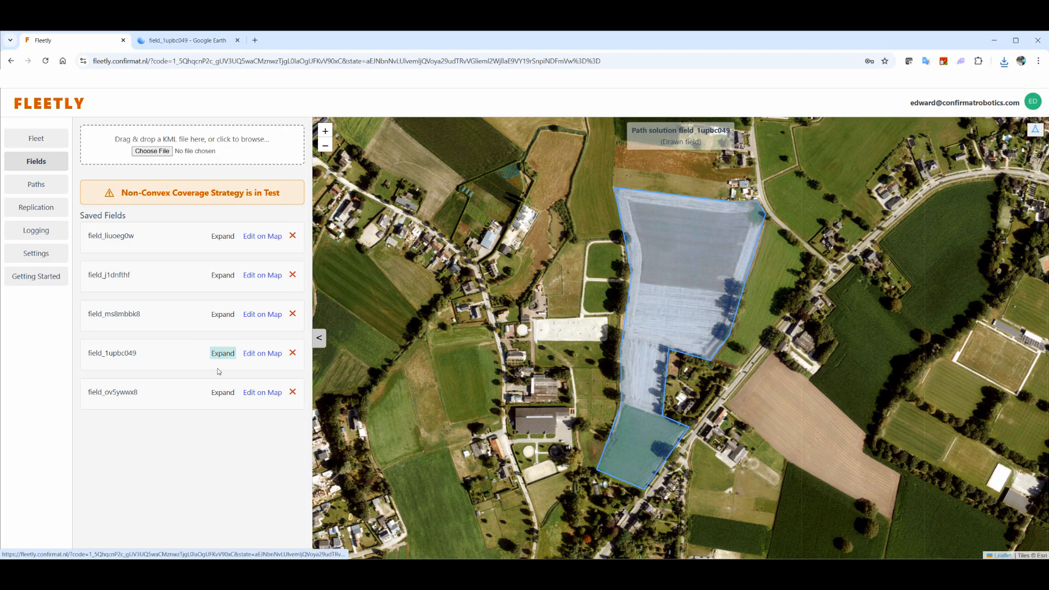
{"action": "left_click", "coordinate": [223, 393]}
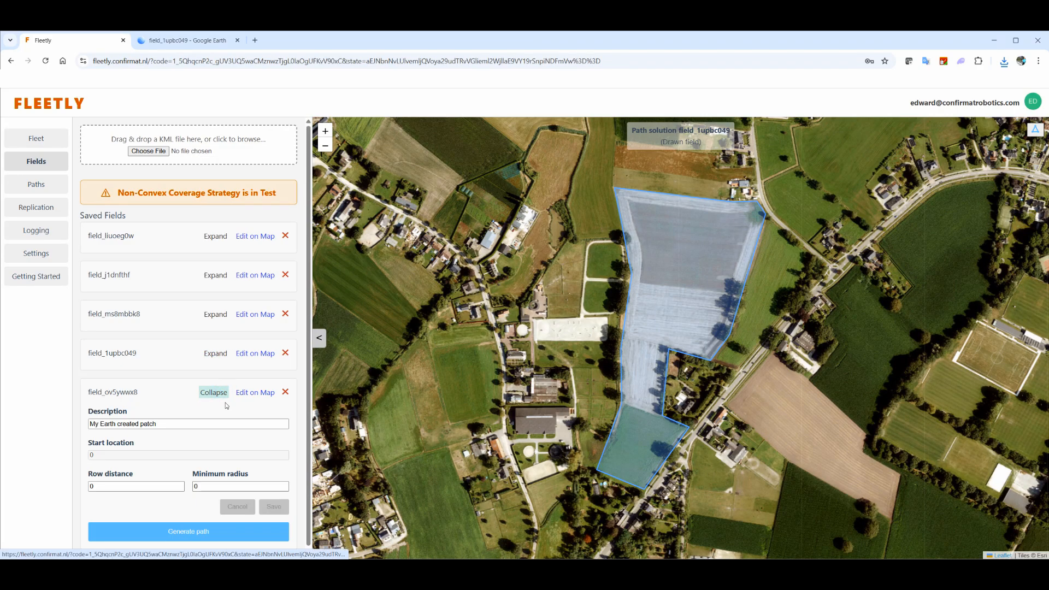
{"action": "left_click", "coordinate": [254, 392]}
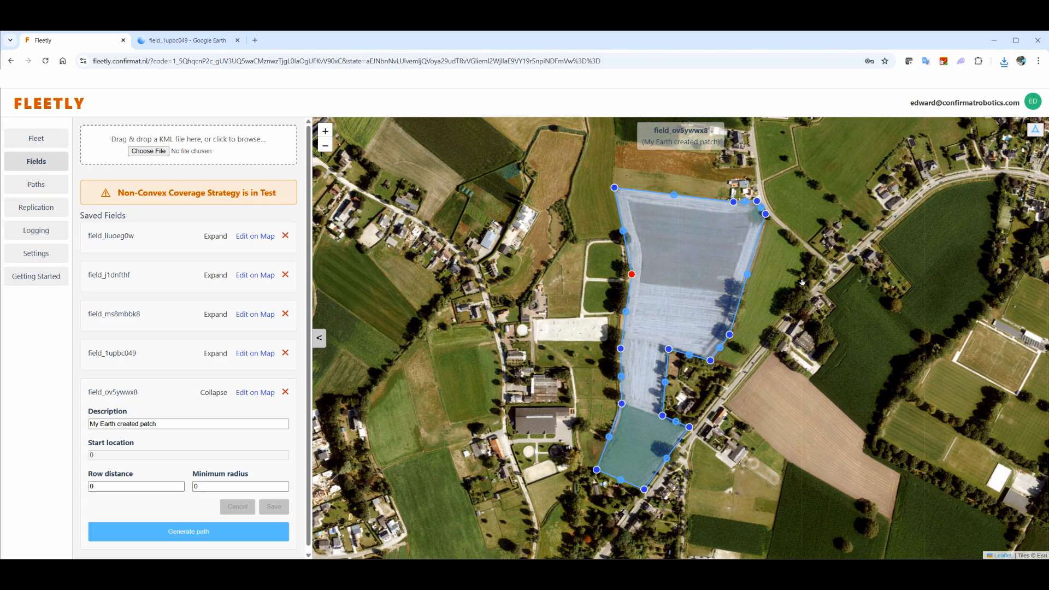
{"action": "left_click_drag", "start_coordinate": [813, 281], "coordinate": [765, 283]}
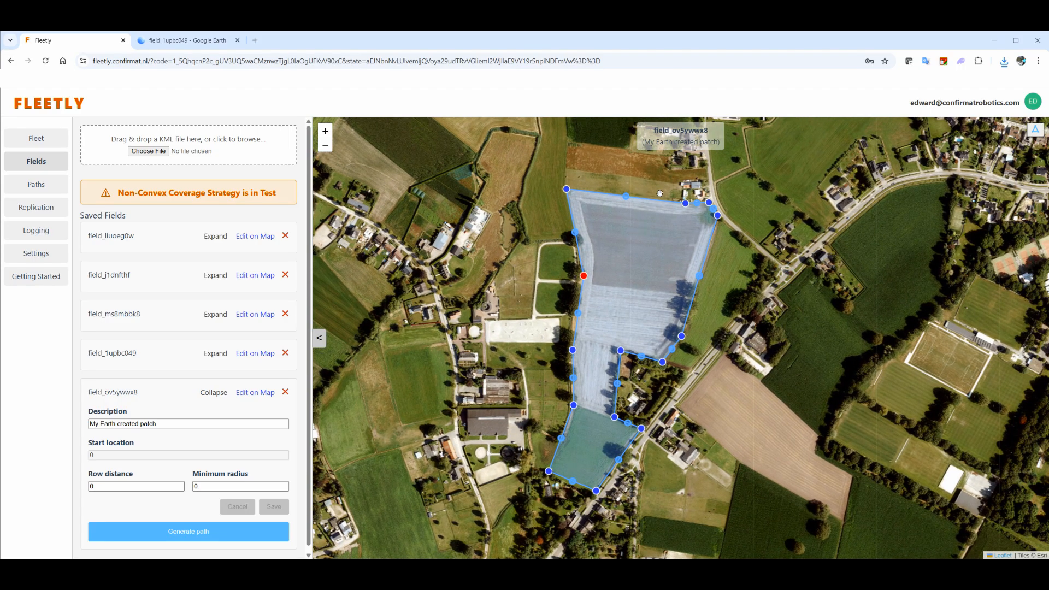
{"action": "left_click", "coordinate": [685, 203]}
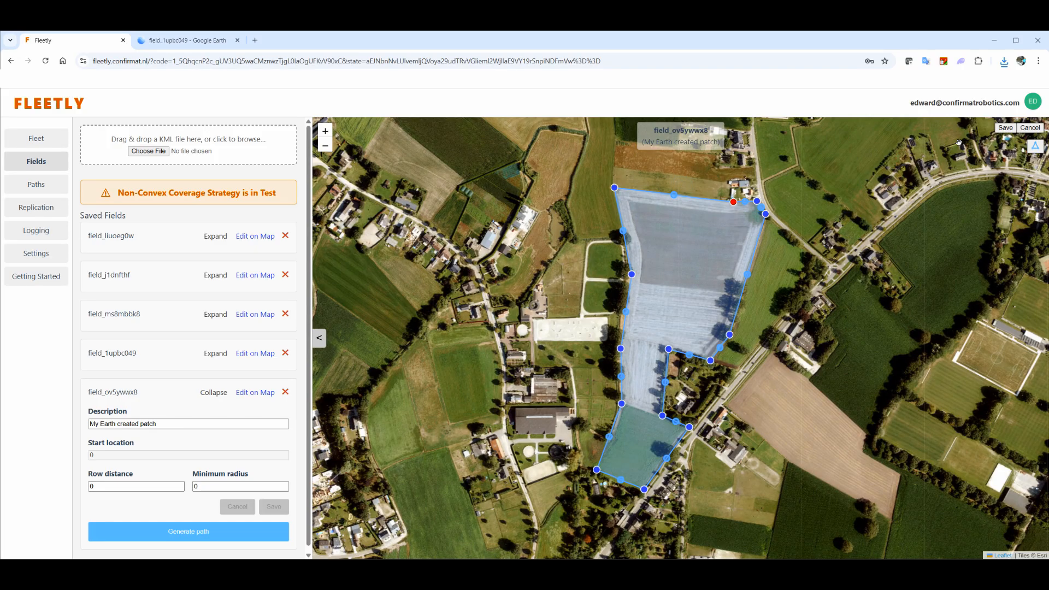
{"action": "left_click", "coordinate": [1005, 128]}
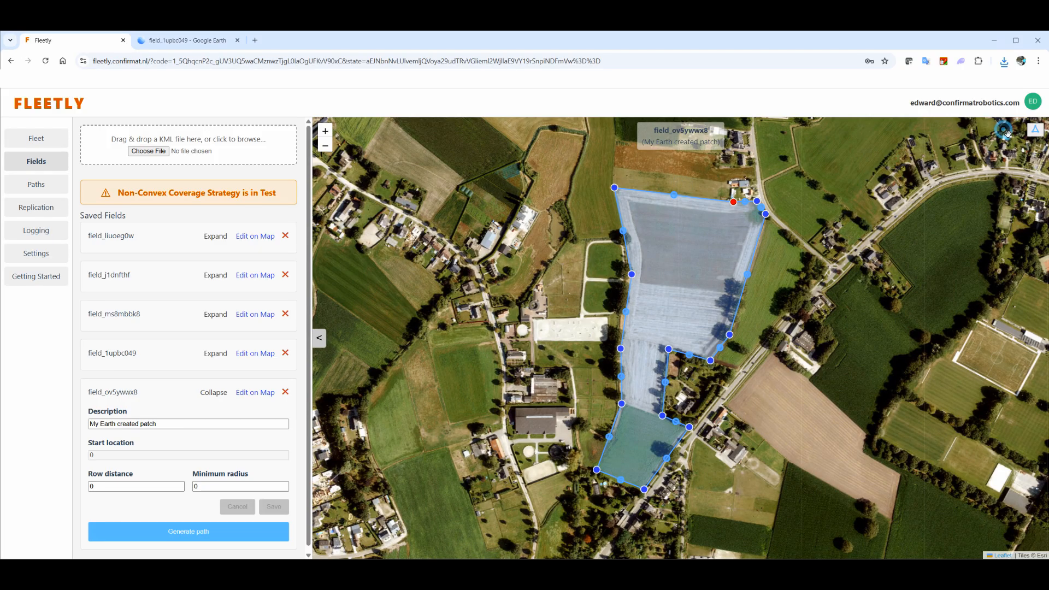
Set the row distance to 6 and the minimum radius to 2 for field_ov5ywwx8, and save the parameters.
{"action": "left_click_drag", "start_coordinate": [126, 486], "coordinate": [74, 484]}
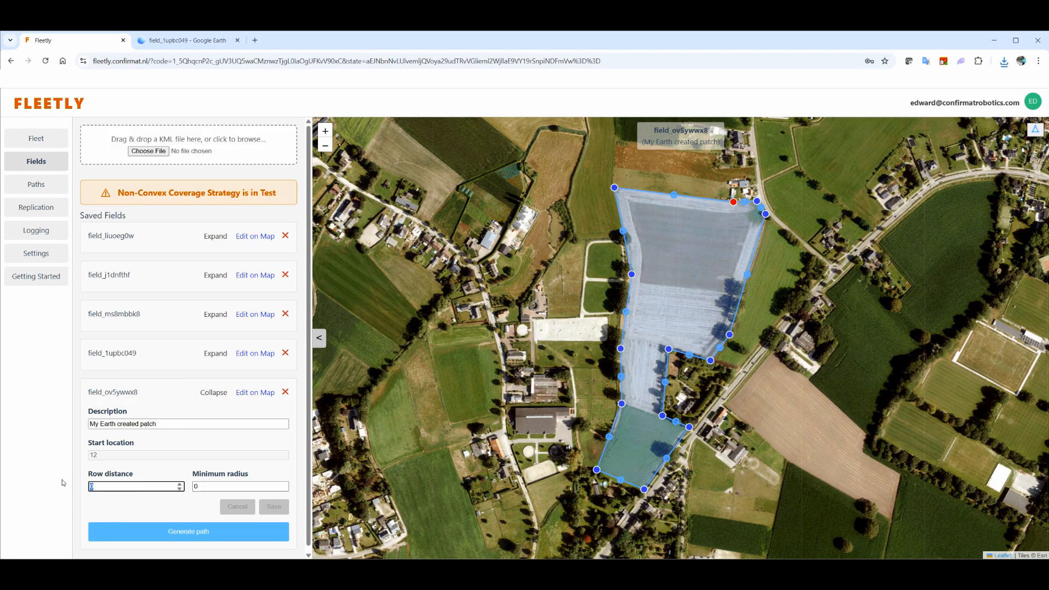
{"action": "type", "text": "6"}
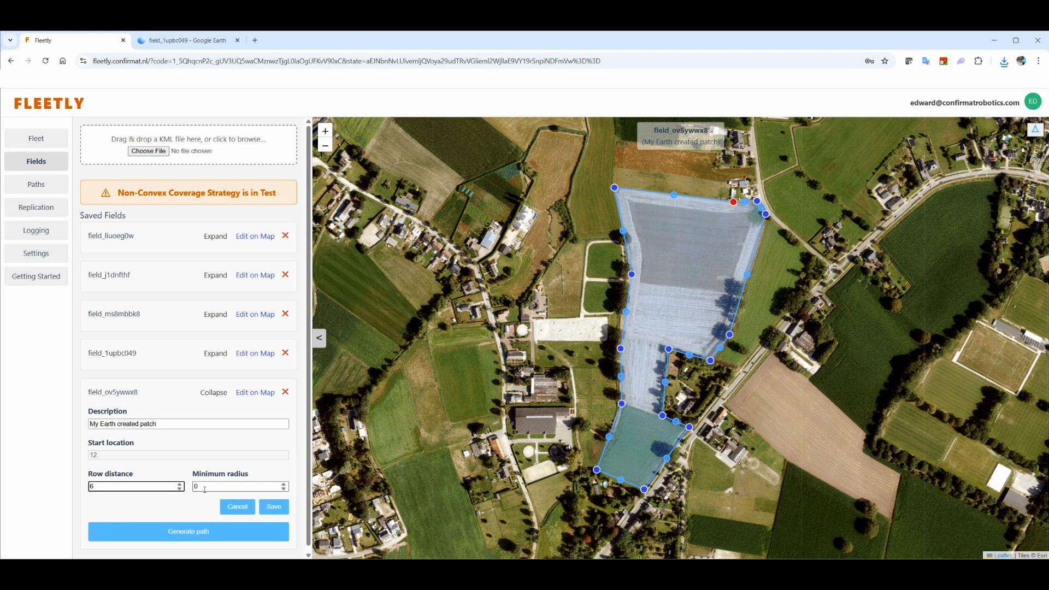
{"action": "double_click", "coordinate": [205, 489]}
{"action": "type", "text": "2"}
{"action": "left_click", "coordinate": [279, 507]}
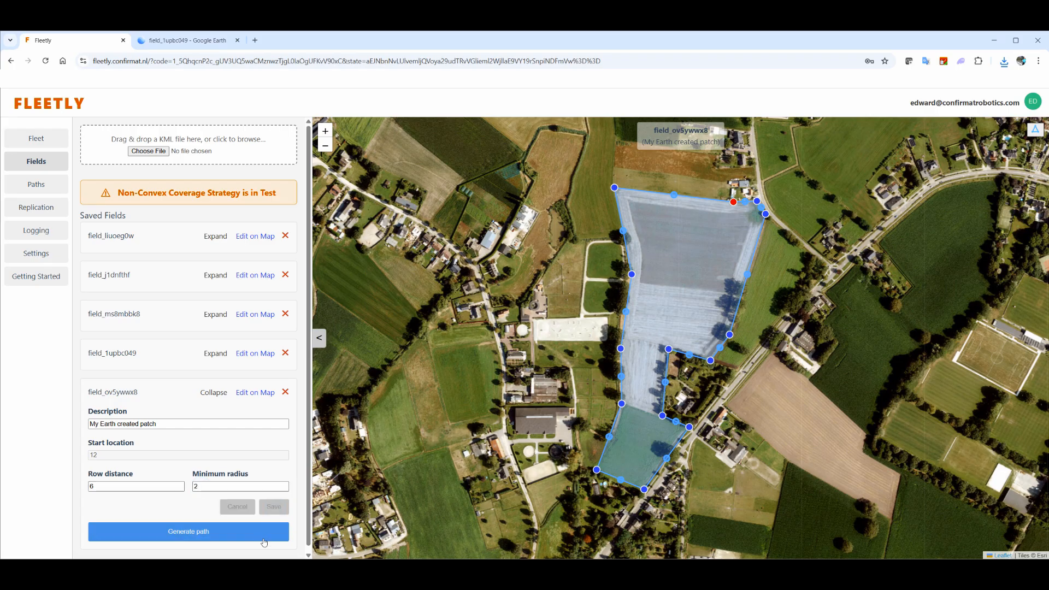
Generate the coverage path for field_ov5ywwx8 and show it on the map.
{"action": "left_click", "coordinate": [260, 533]}
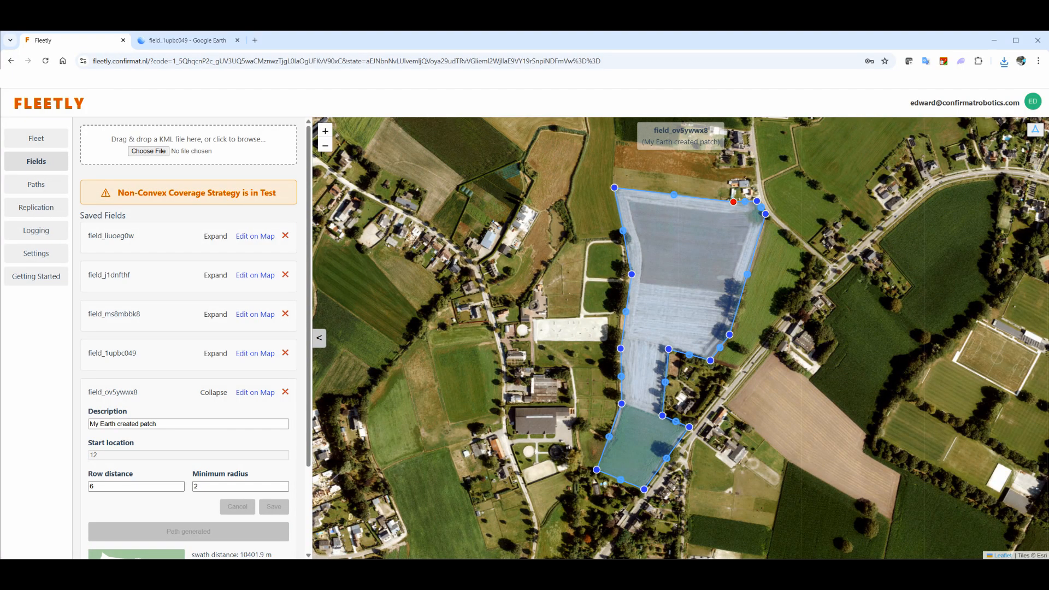
{"action": "scroll", "coordinate": [165, 406], "scroll_direction": "down", "scroll_amount": 2}
{"action": "left_click", "coordinate": [208, 478]}
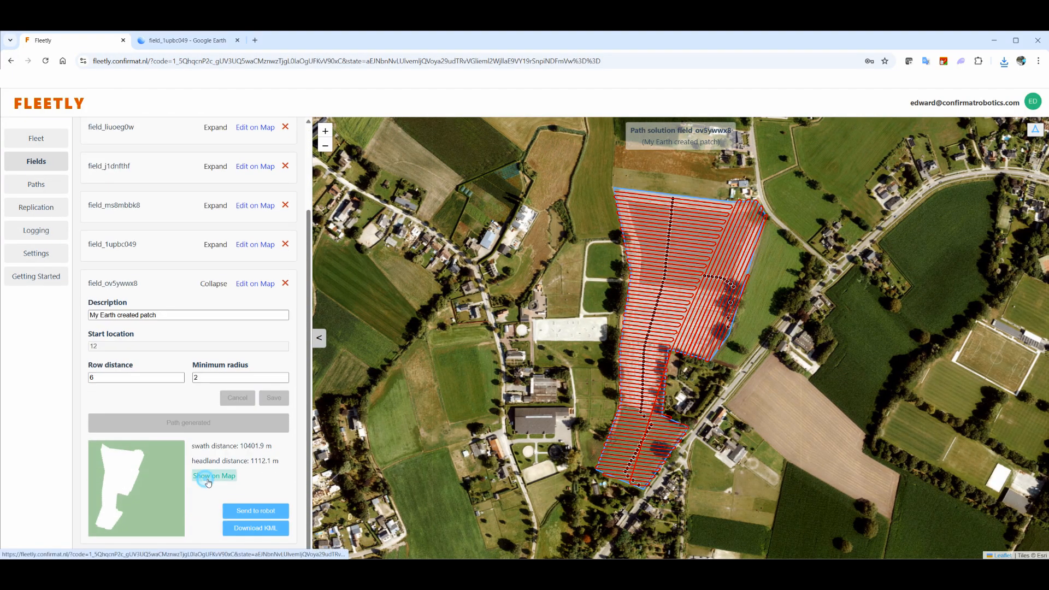